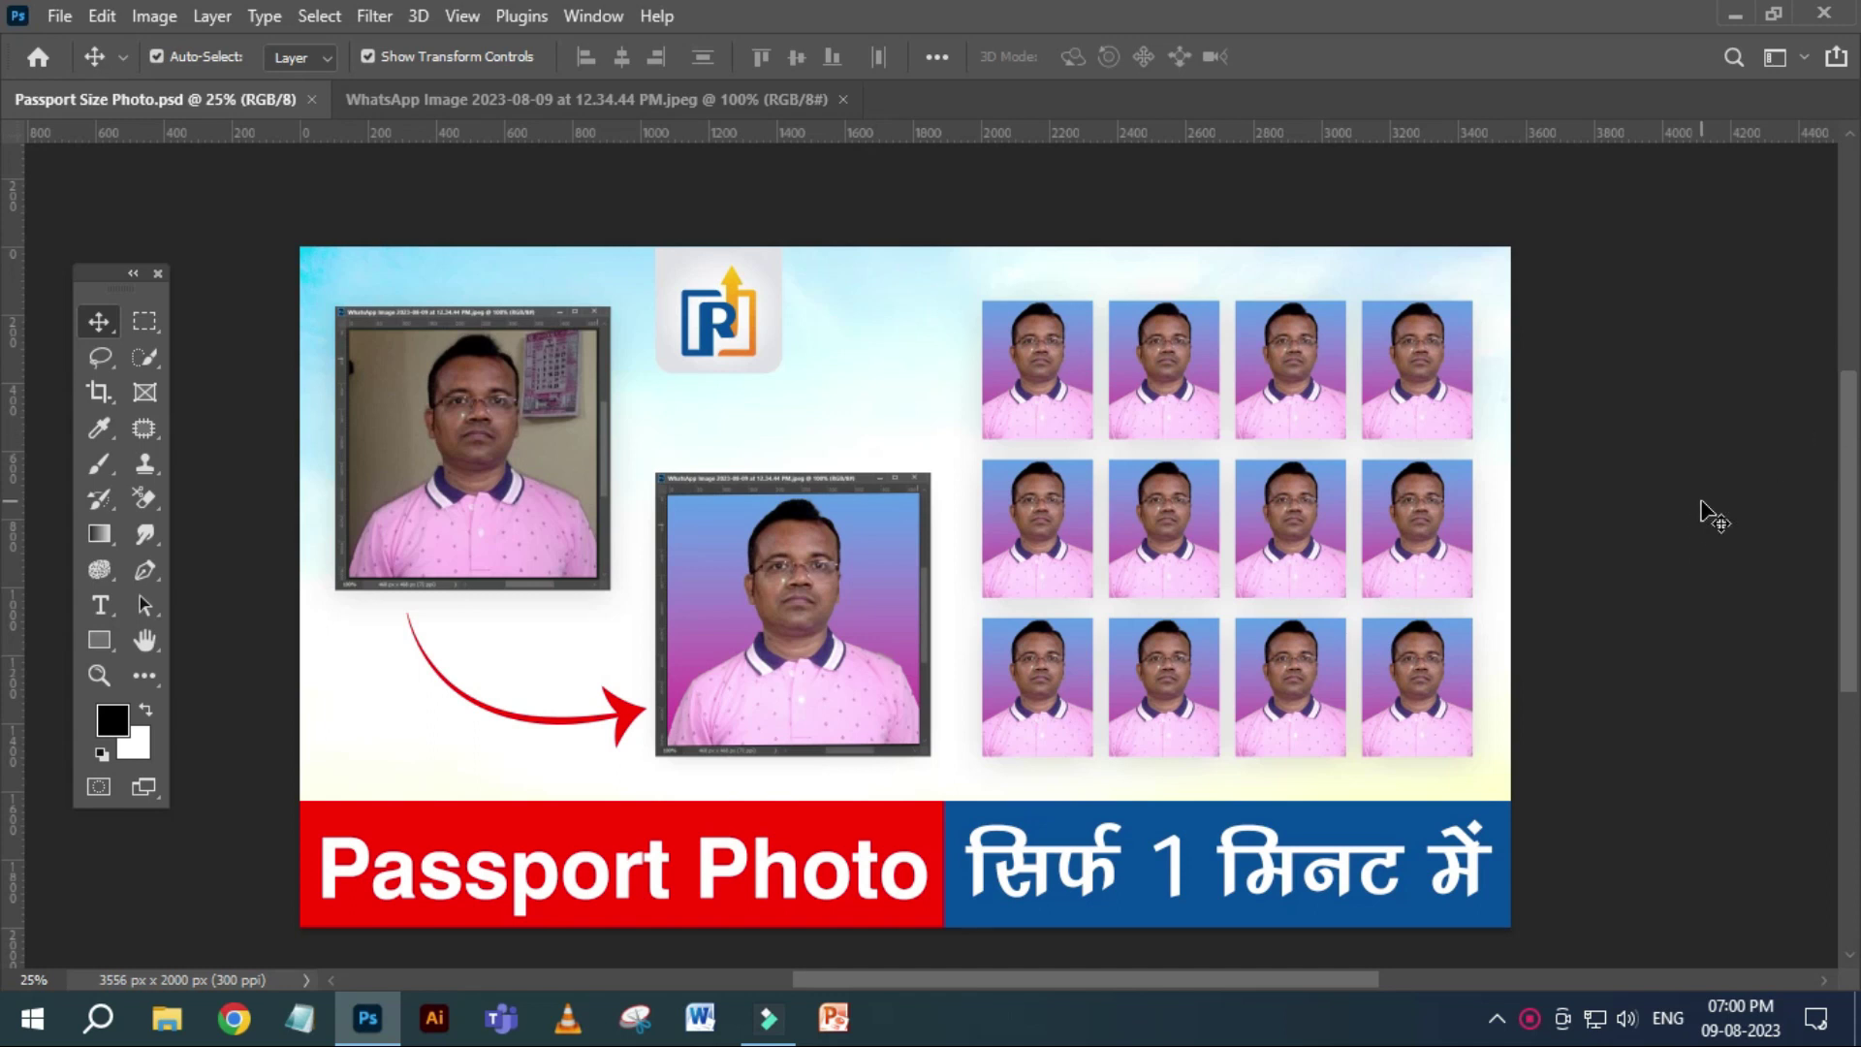
Compare the finished passport sheet with the WhatsApp portrait, ending with the WhatsApp photo active.
{"action": "left_click", "coordinate": [581, 99]}
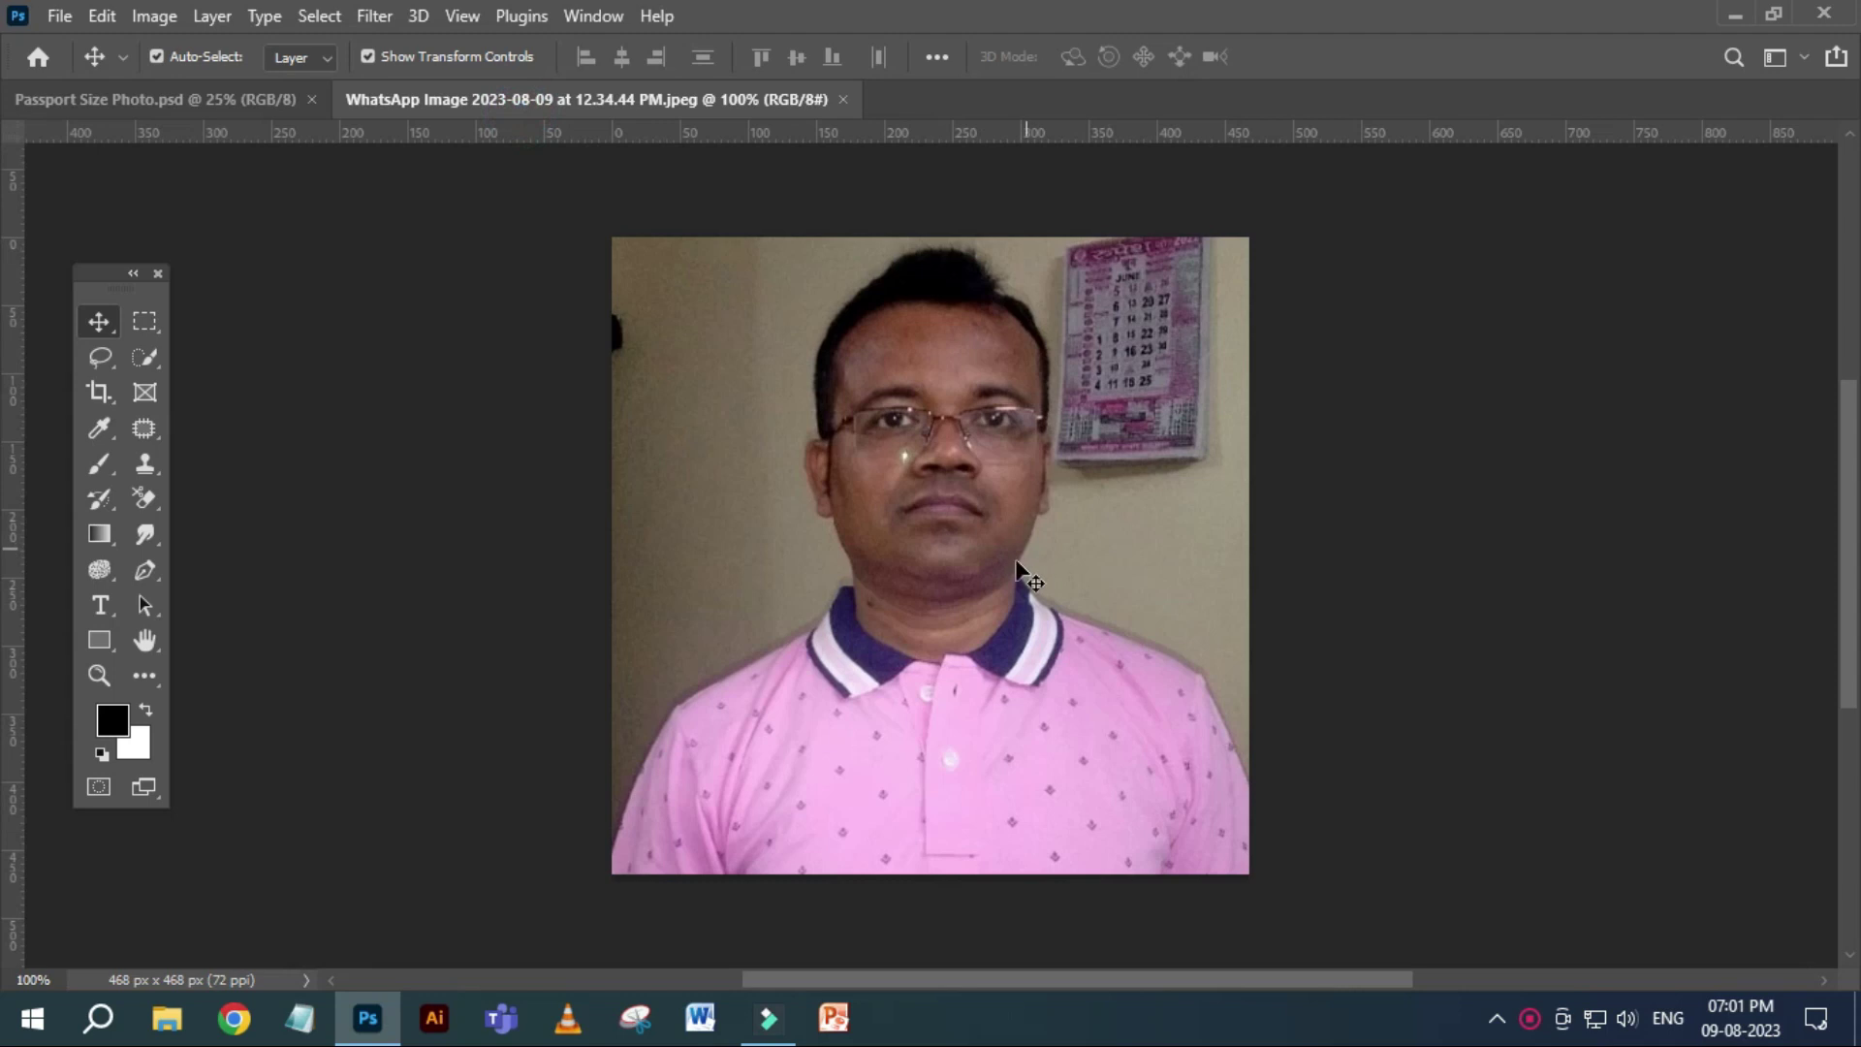
{"action": "left_click", "coordinate": [229, 101]}
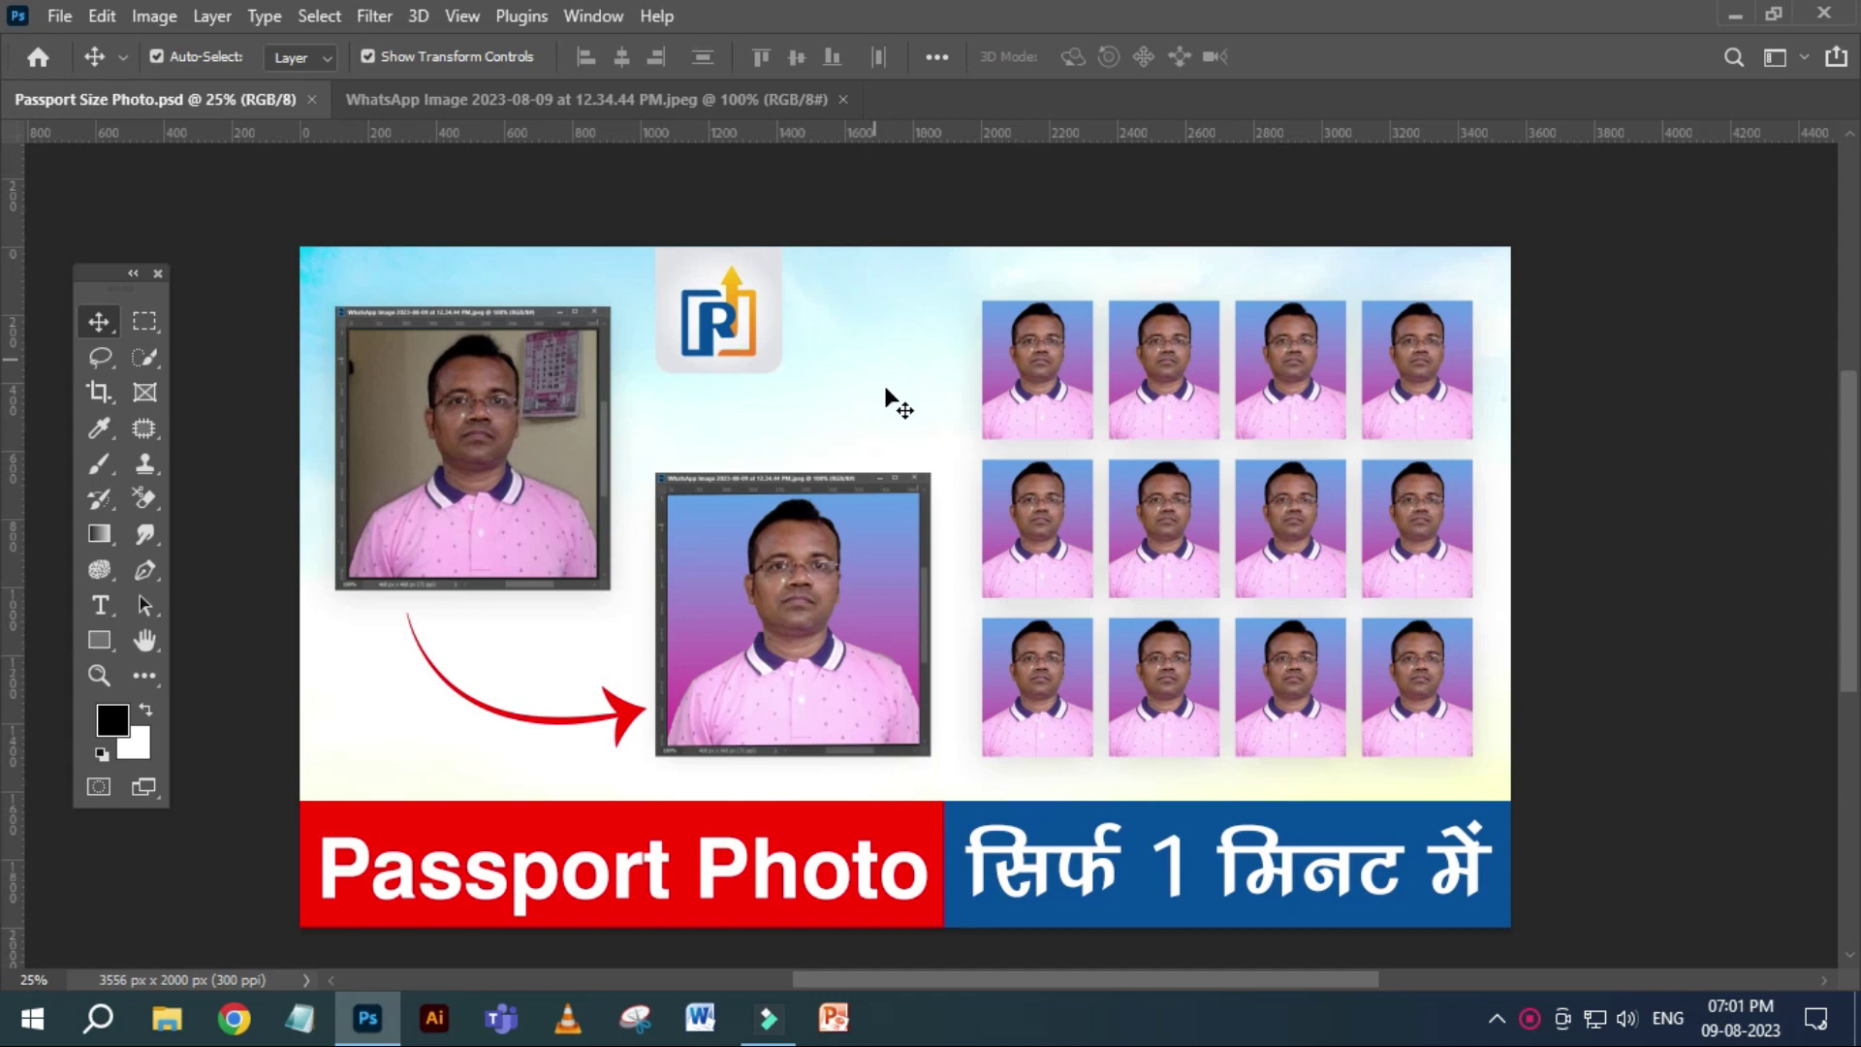
{"action": "left_click", "coordinate": [526, 106]}
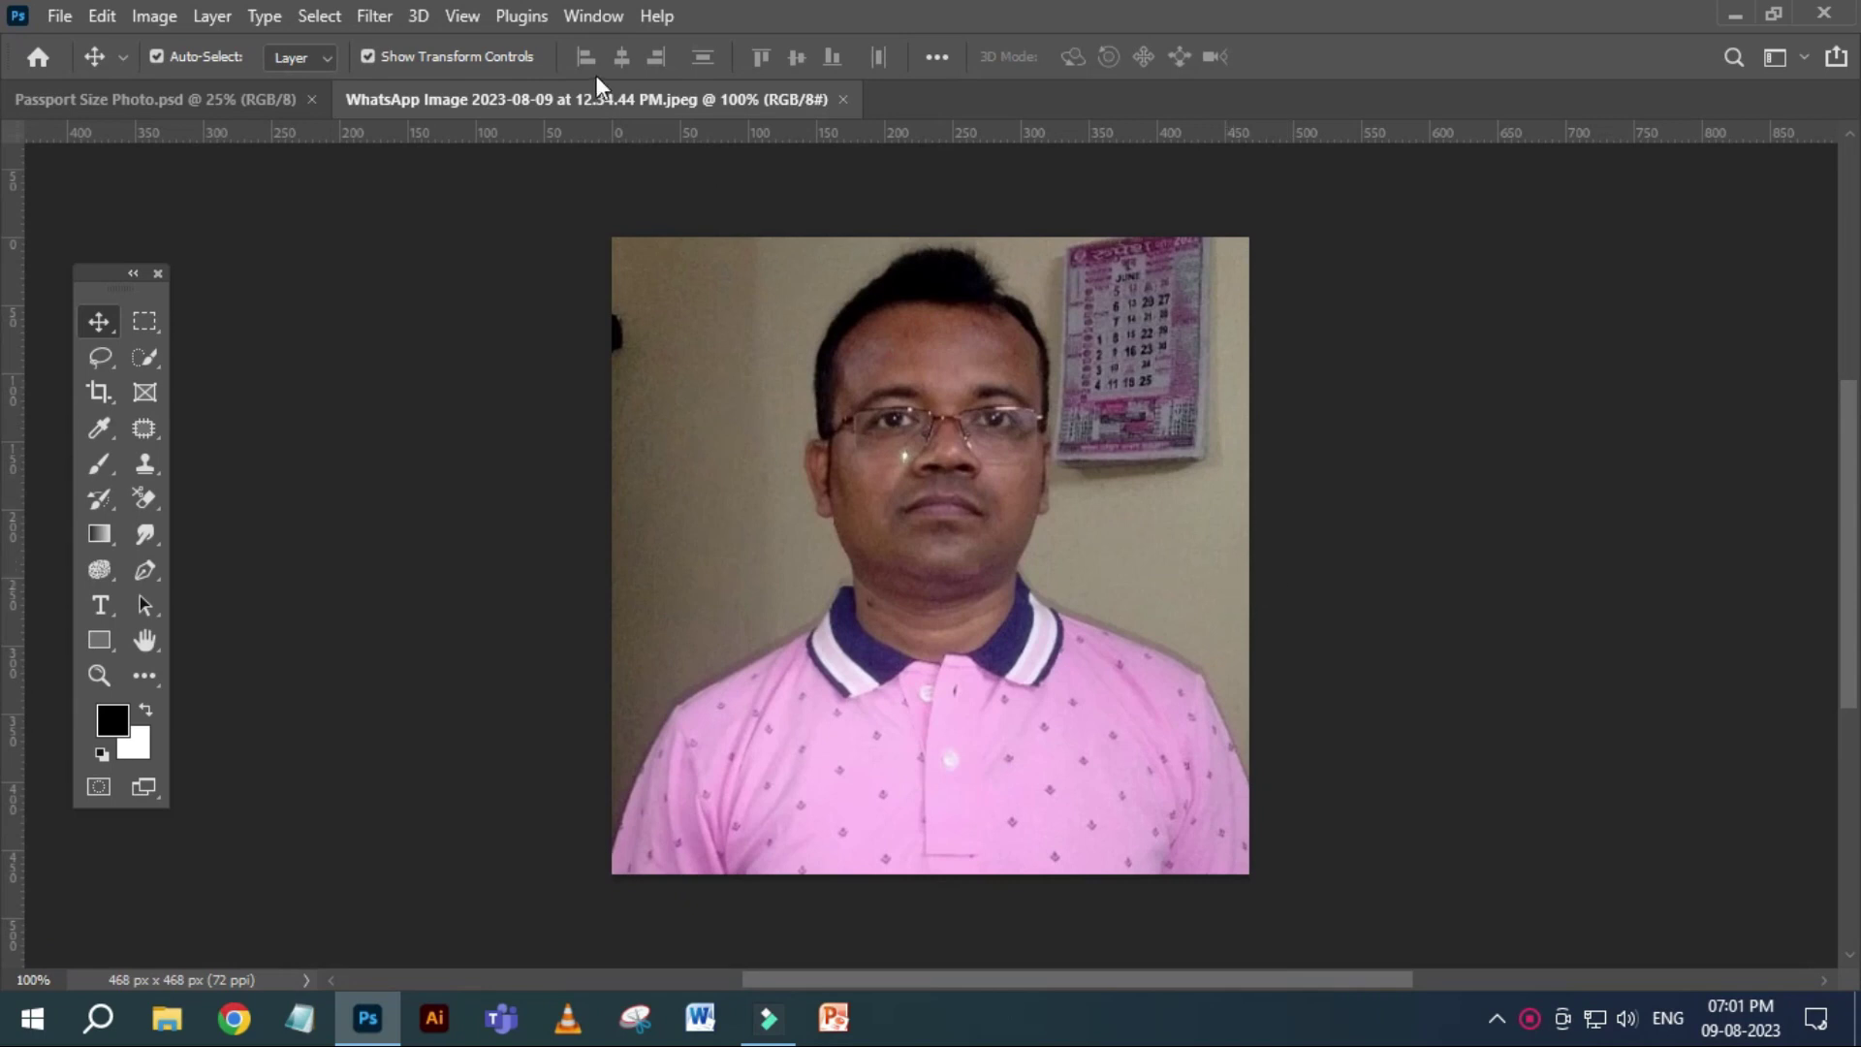
Show the Layers panel and unlock the Background so it becomes Layer 0.
{"action": "left_click", "coordinate": [594, 17]}
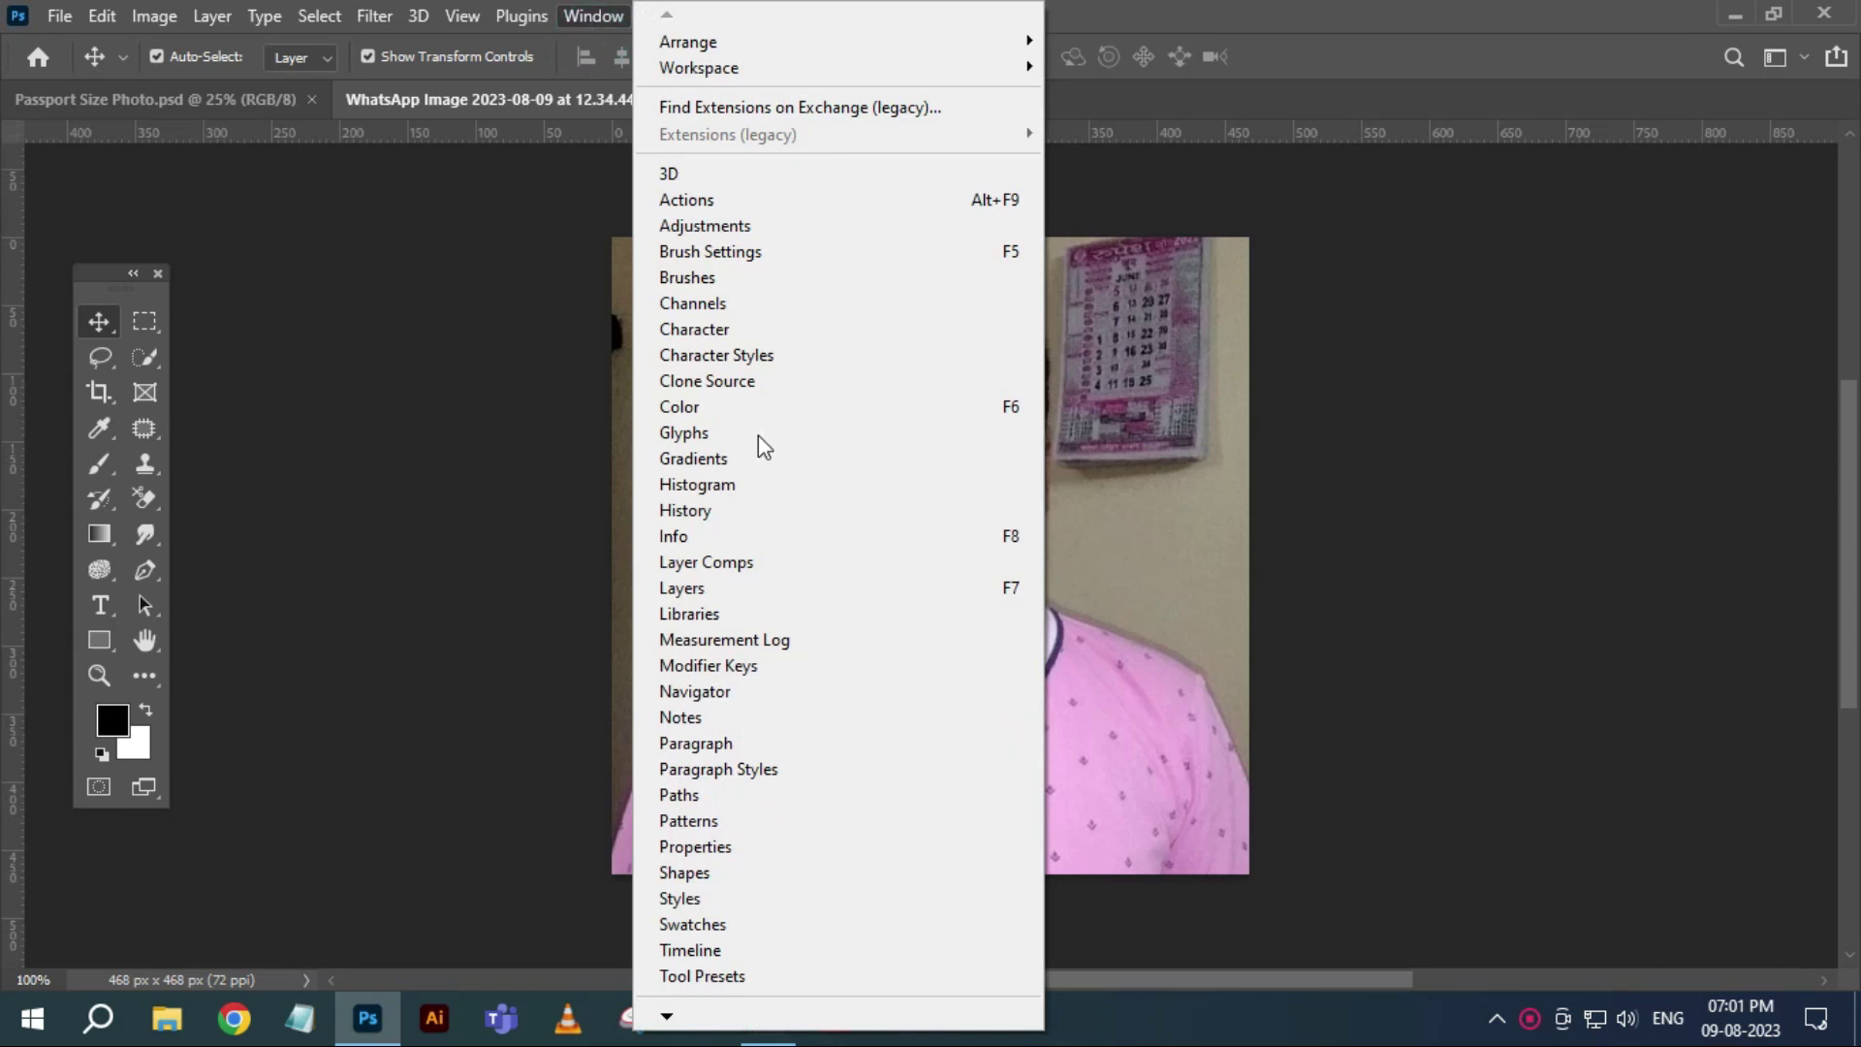
{"action": "left_click", "coordinate": [723, 588]}
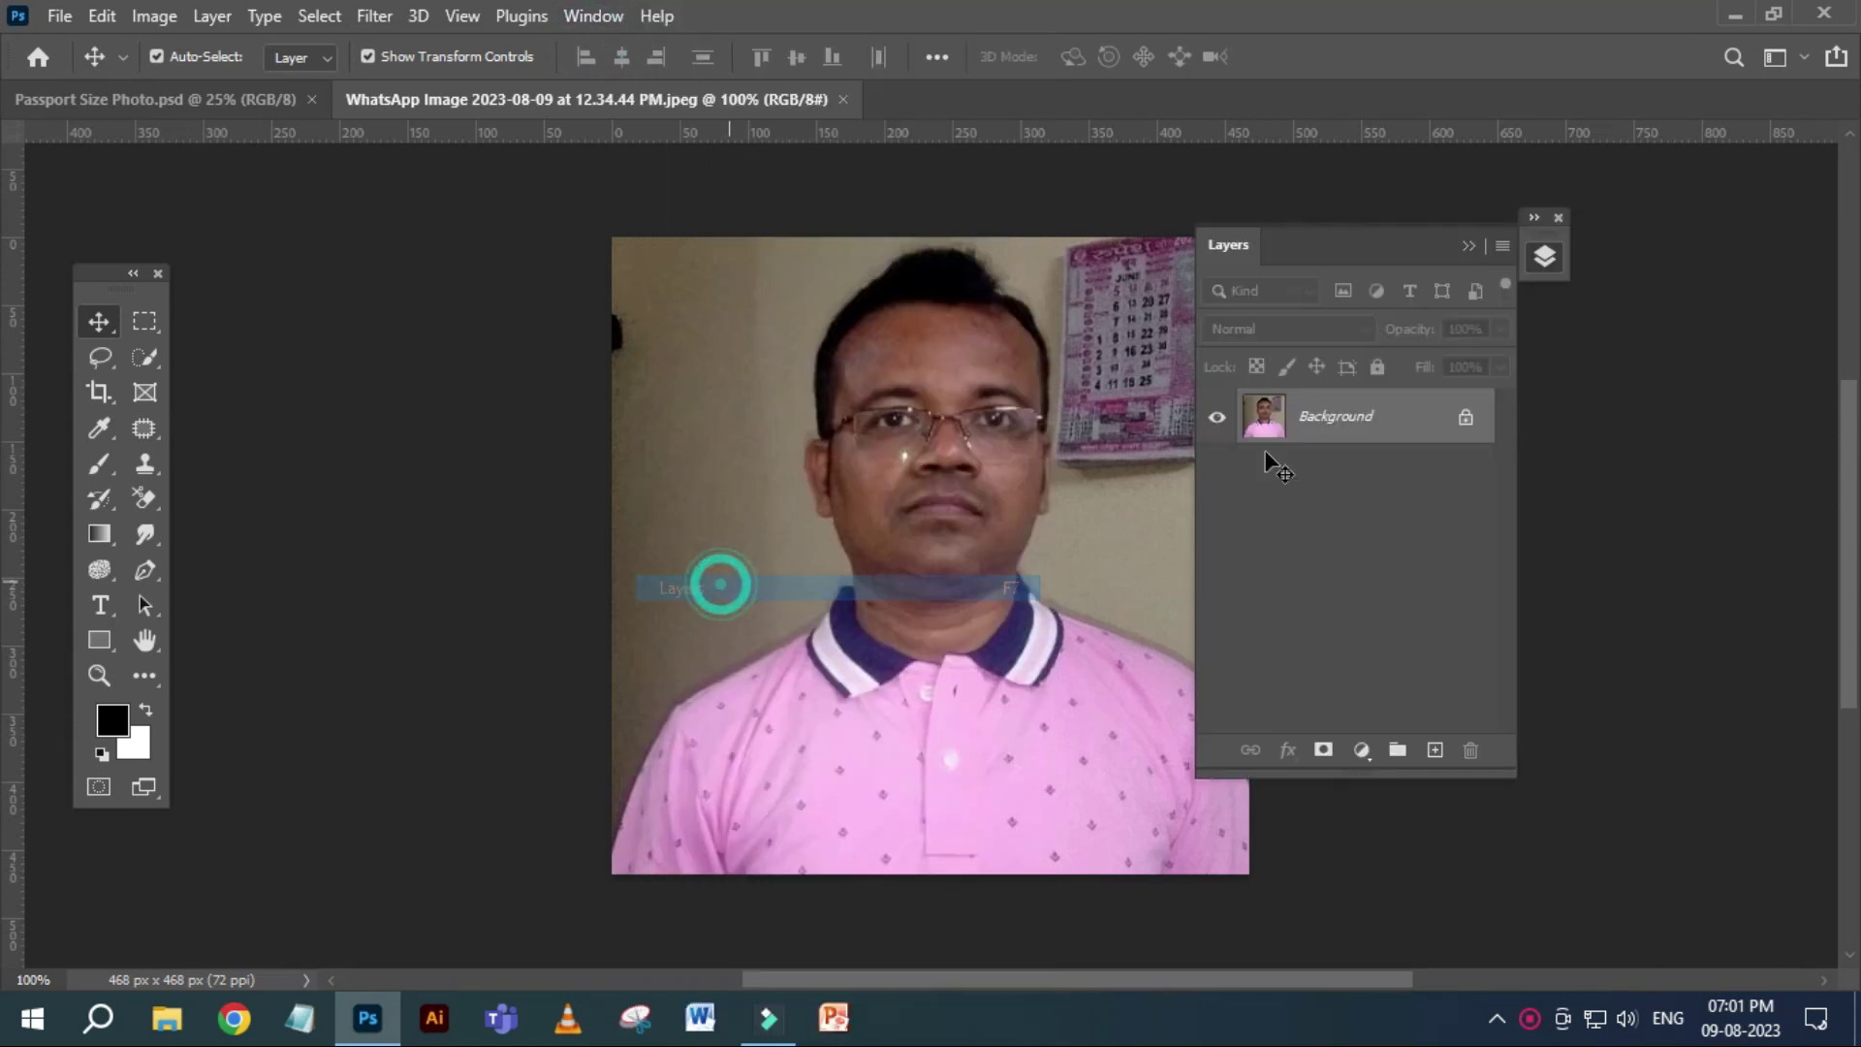
{"action": "left_click_drag", "start_coordinate": [1392, 242], "coordinate": [1579, 199]}
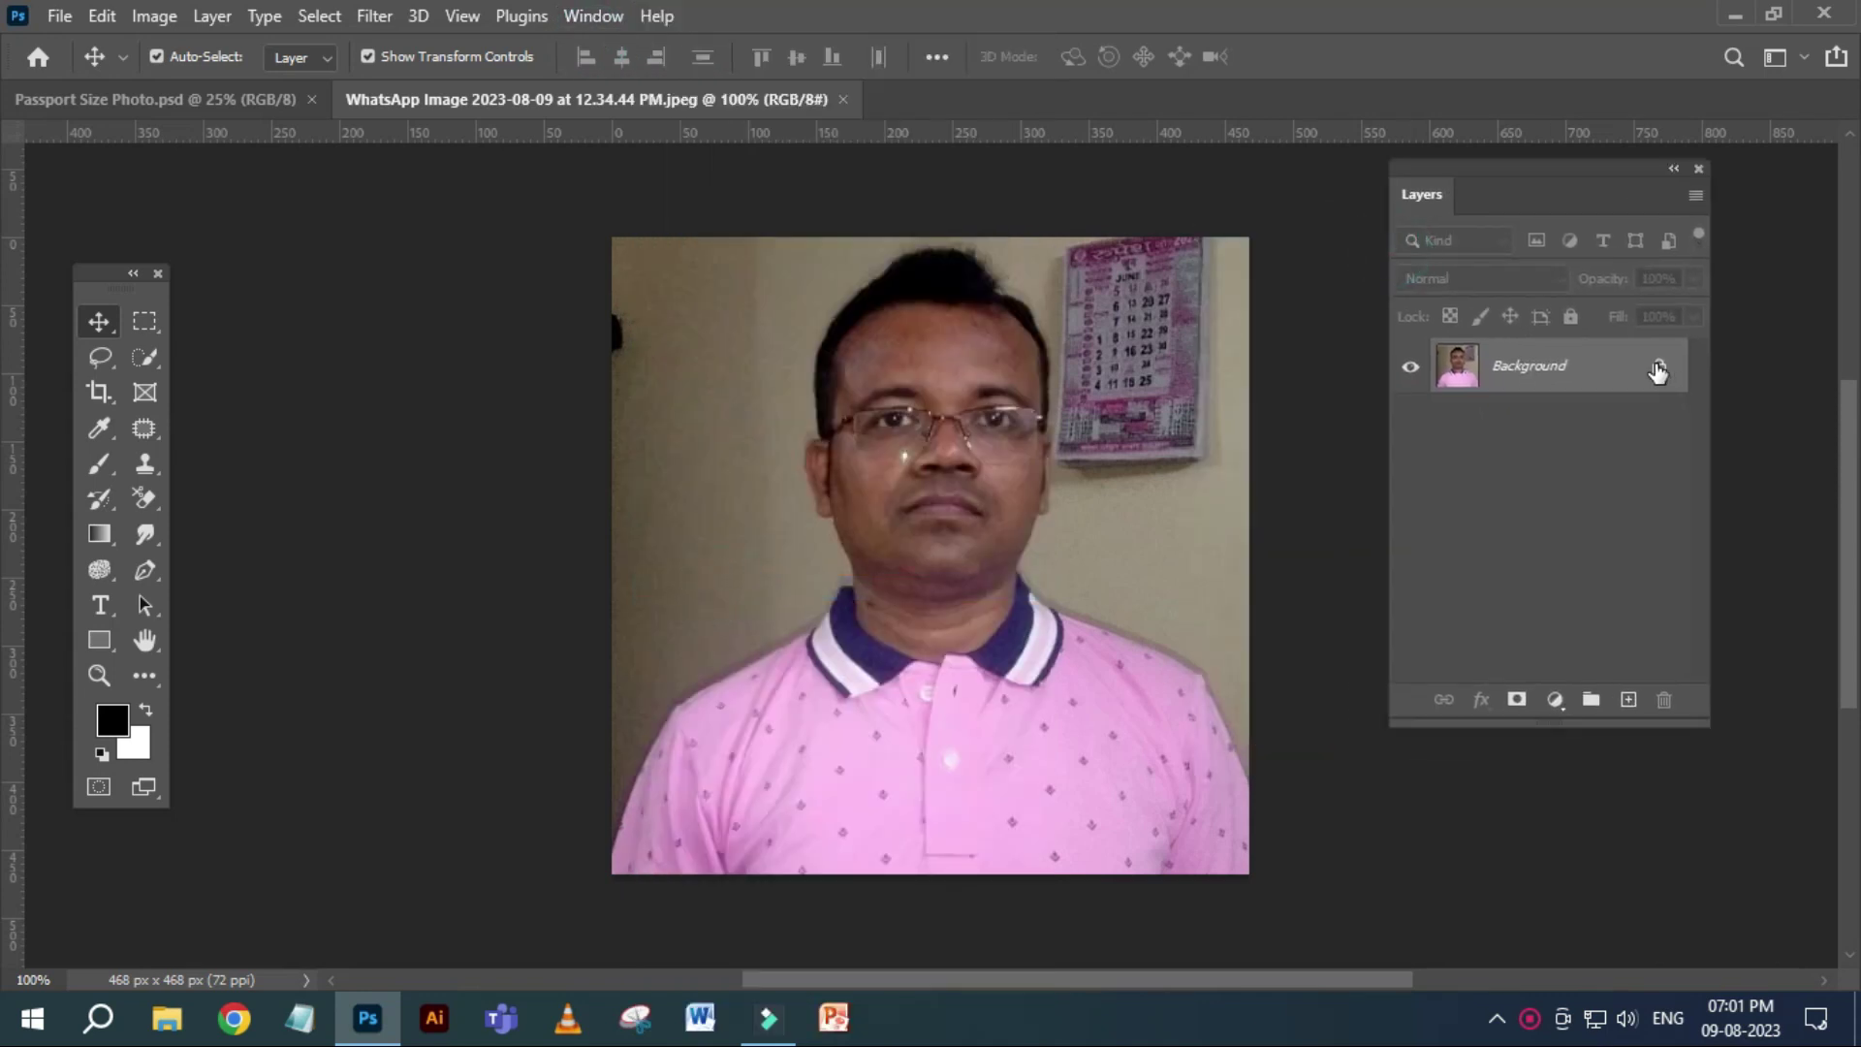
{"action": "left_click", "coordinate": [1661, 369]}
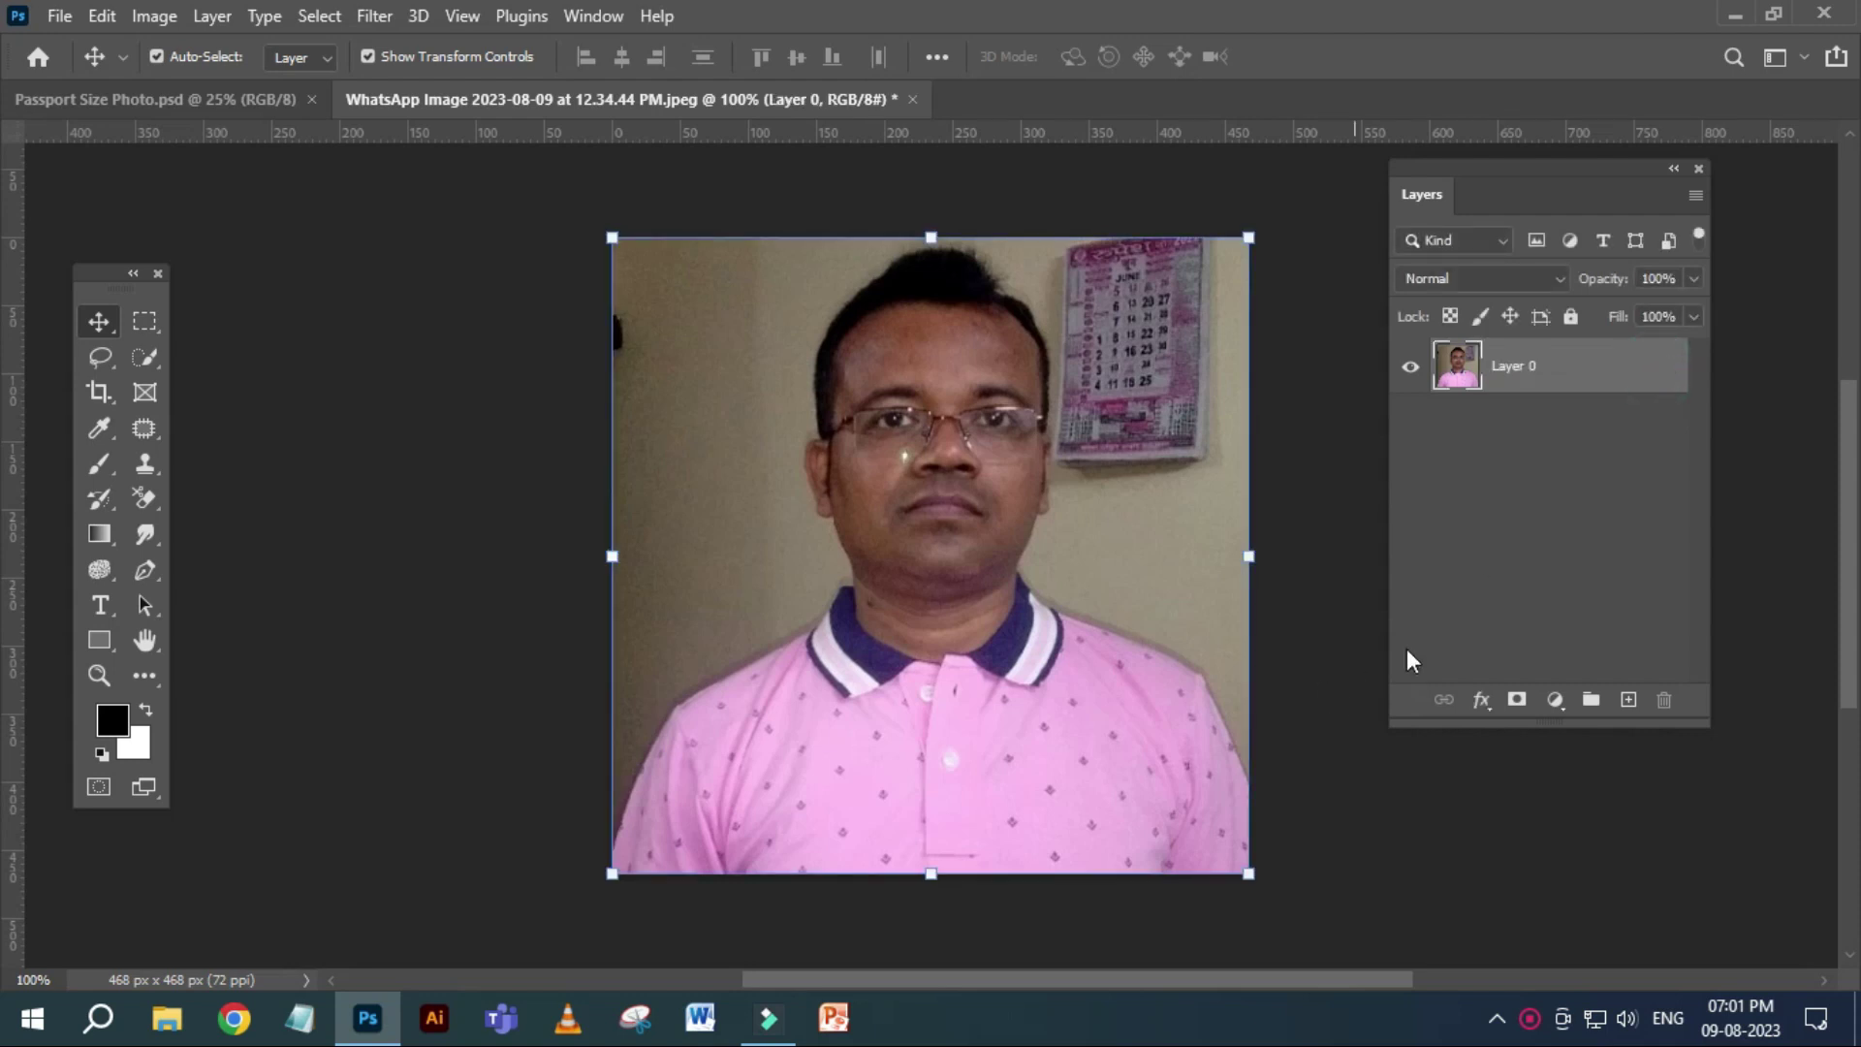
Show the Properties panel for Layer 0, arranged beside the Layers panel.
{"action": "left_click", "coordinate": [610, 17]}
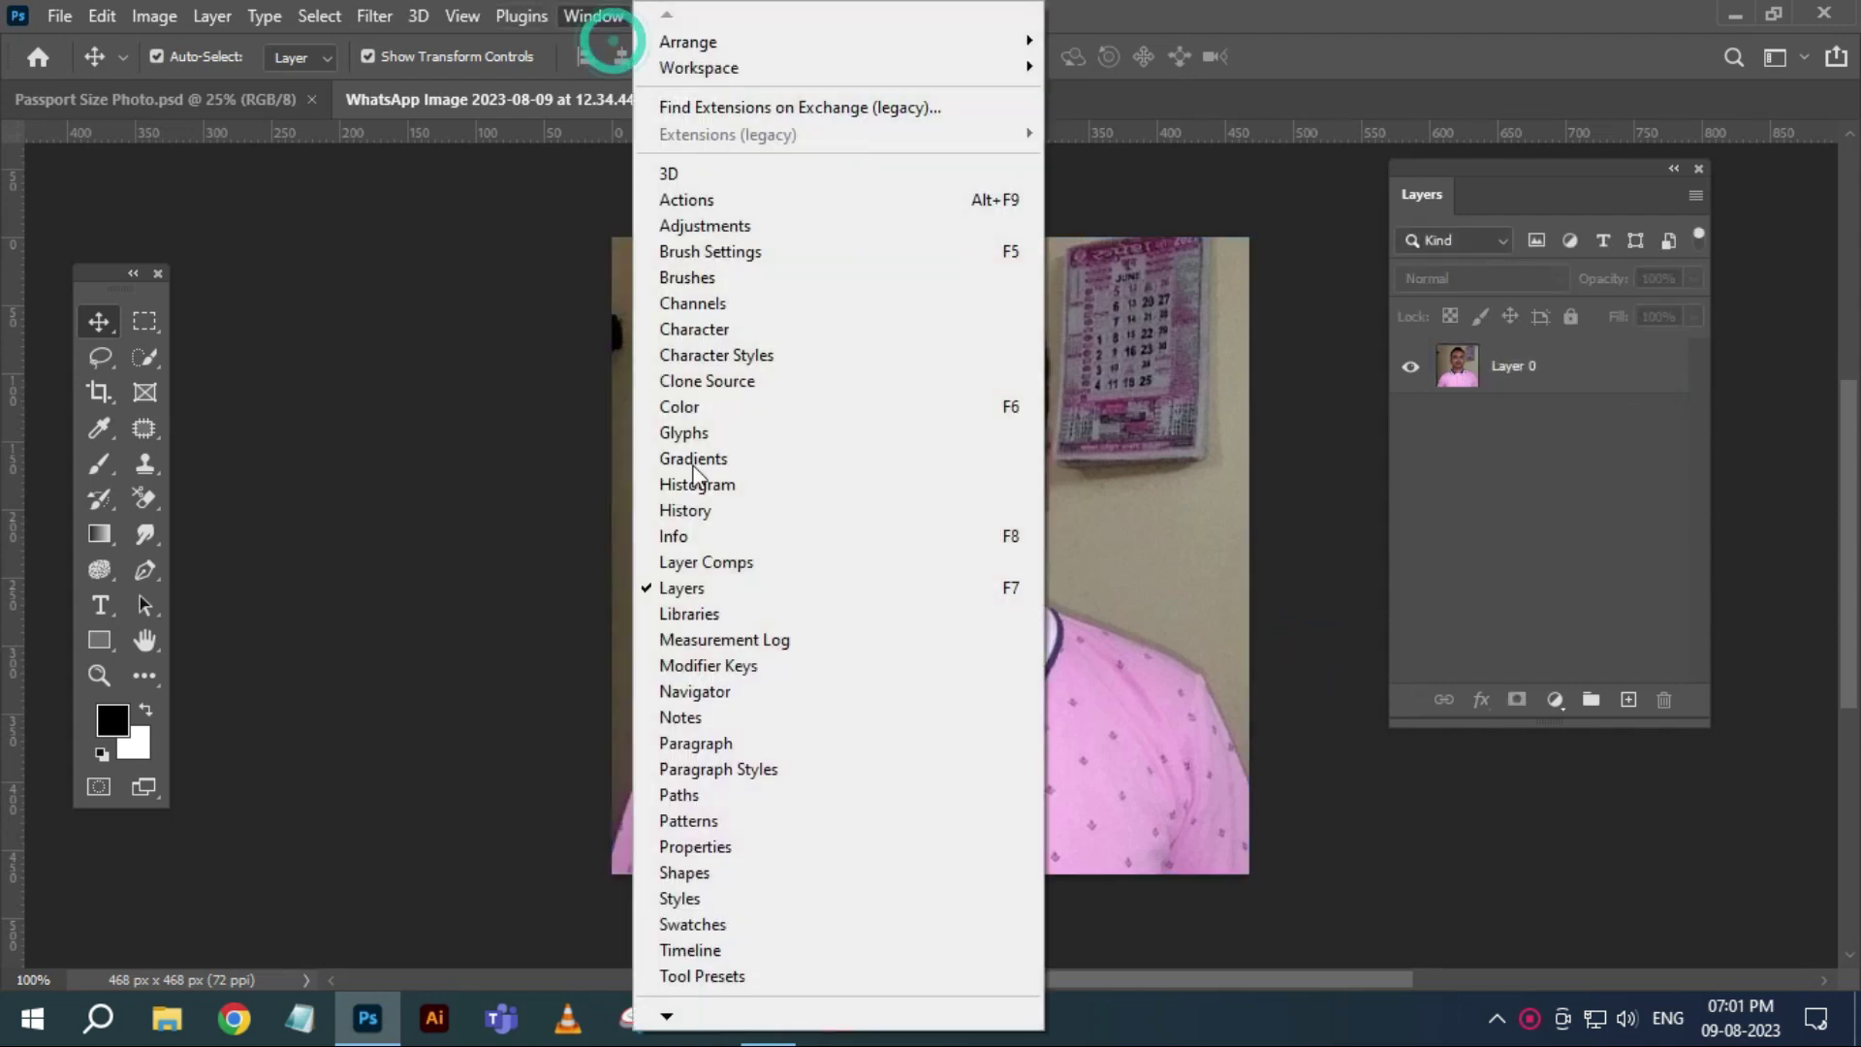
{"action": "left_click", "coordinate": [727, 849]}
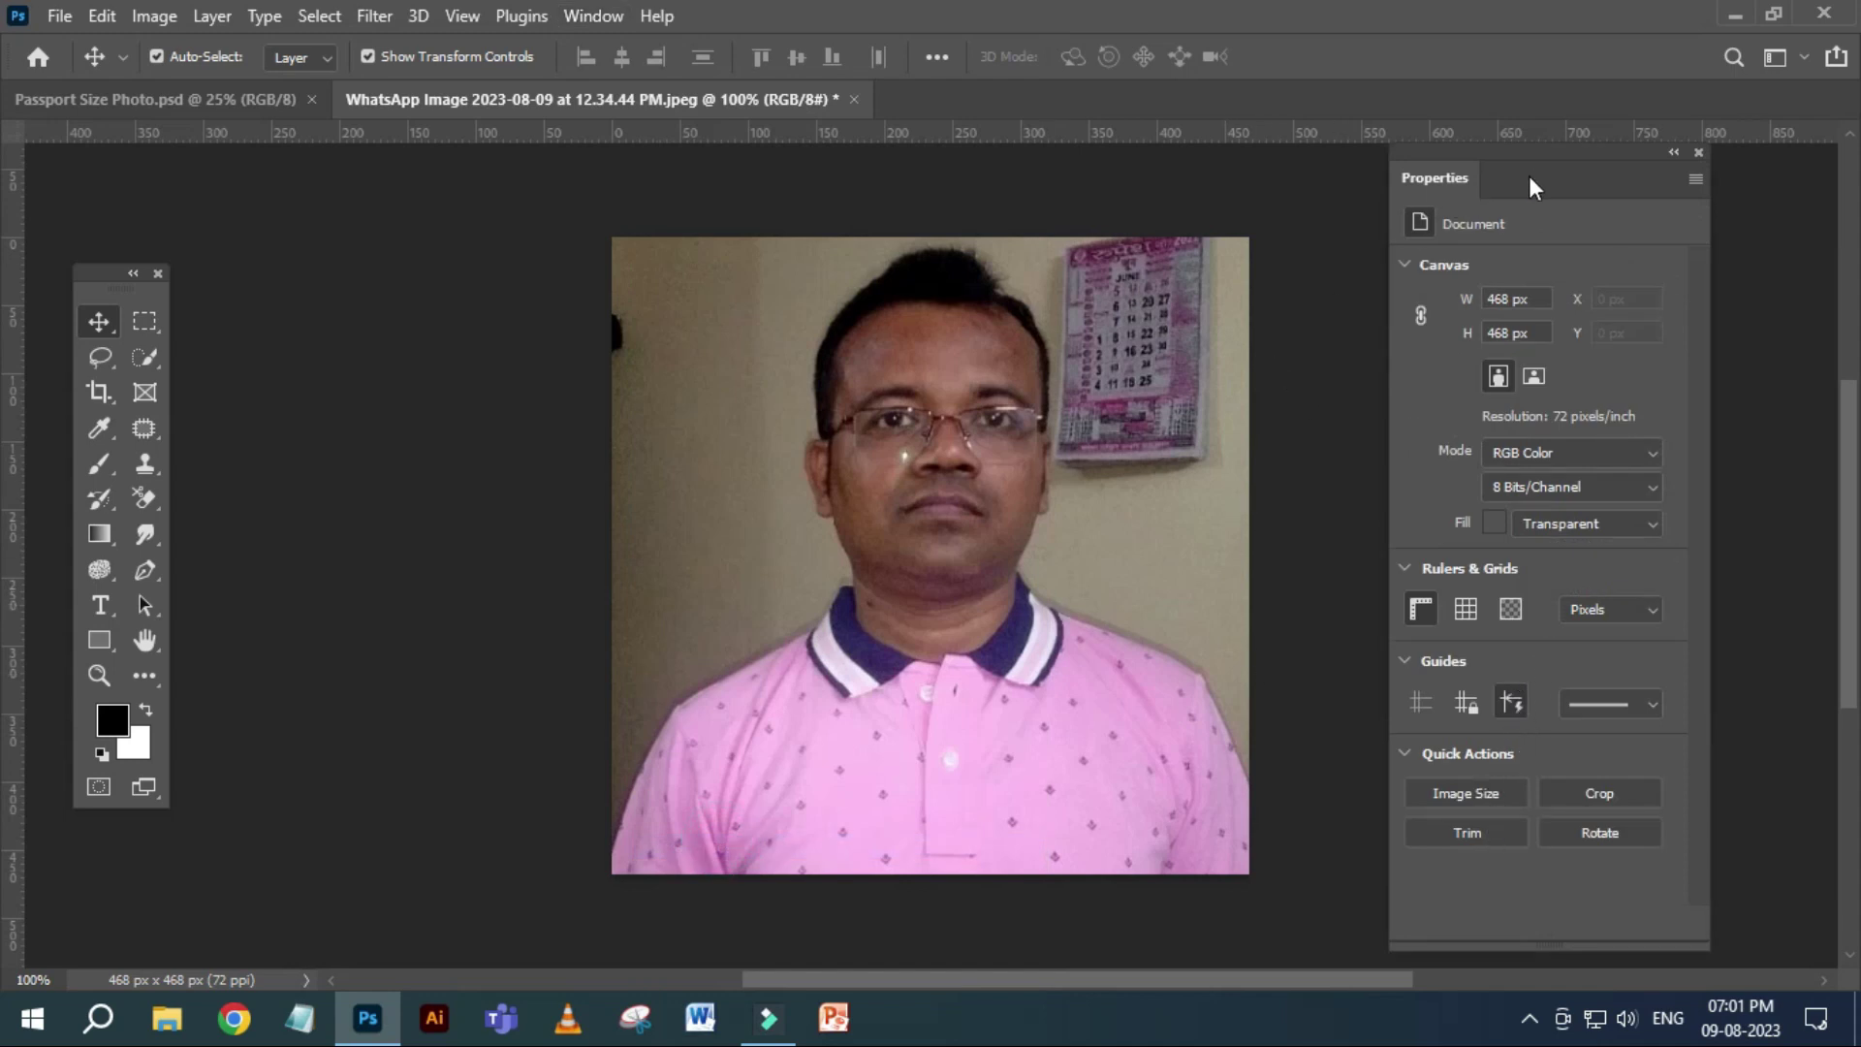
{"action": "left_click_drag", "start_coordinate": [1520, 164], "coordinate": [1562, 587]}
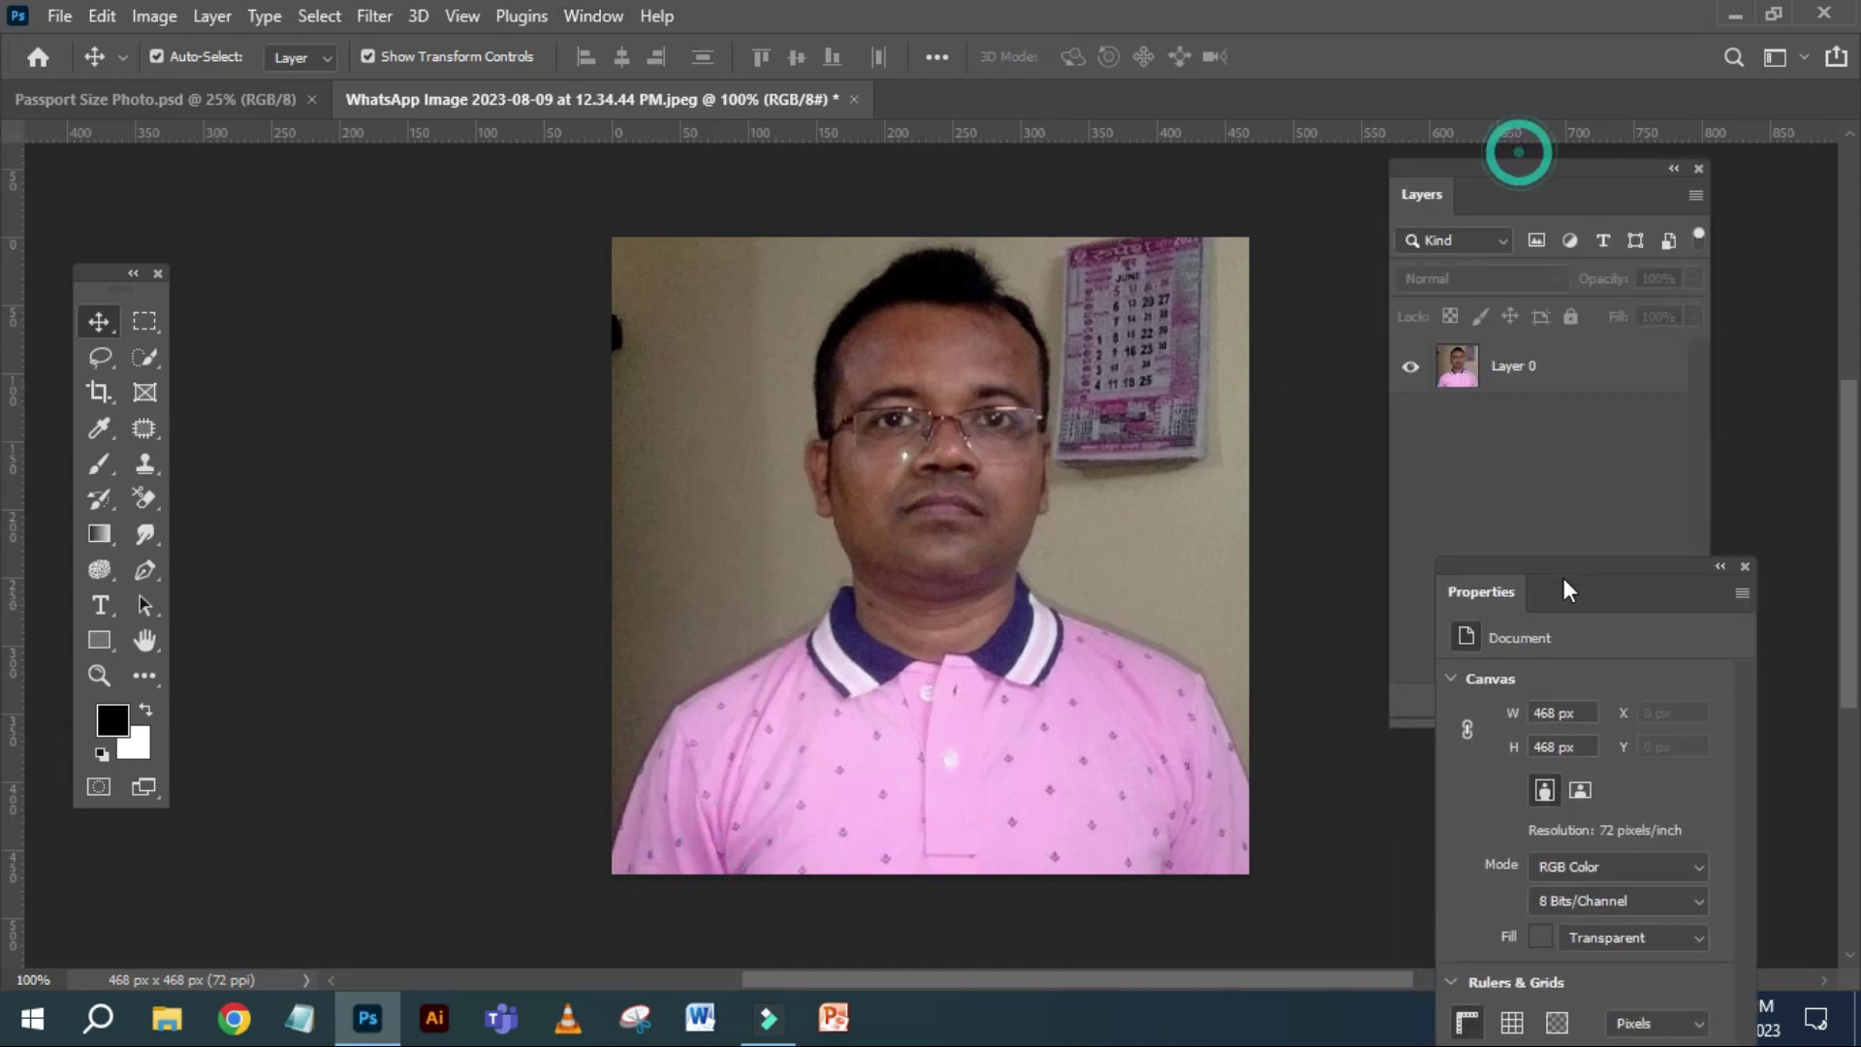
{"action": "left_click", "coordinate": [1582, 358]}
{"action": "left_click", "coordinate": [1744, 756]}
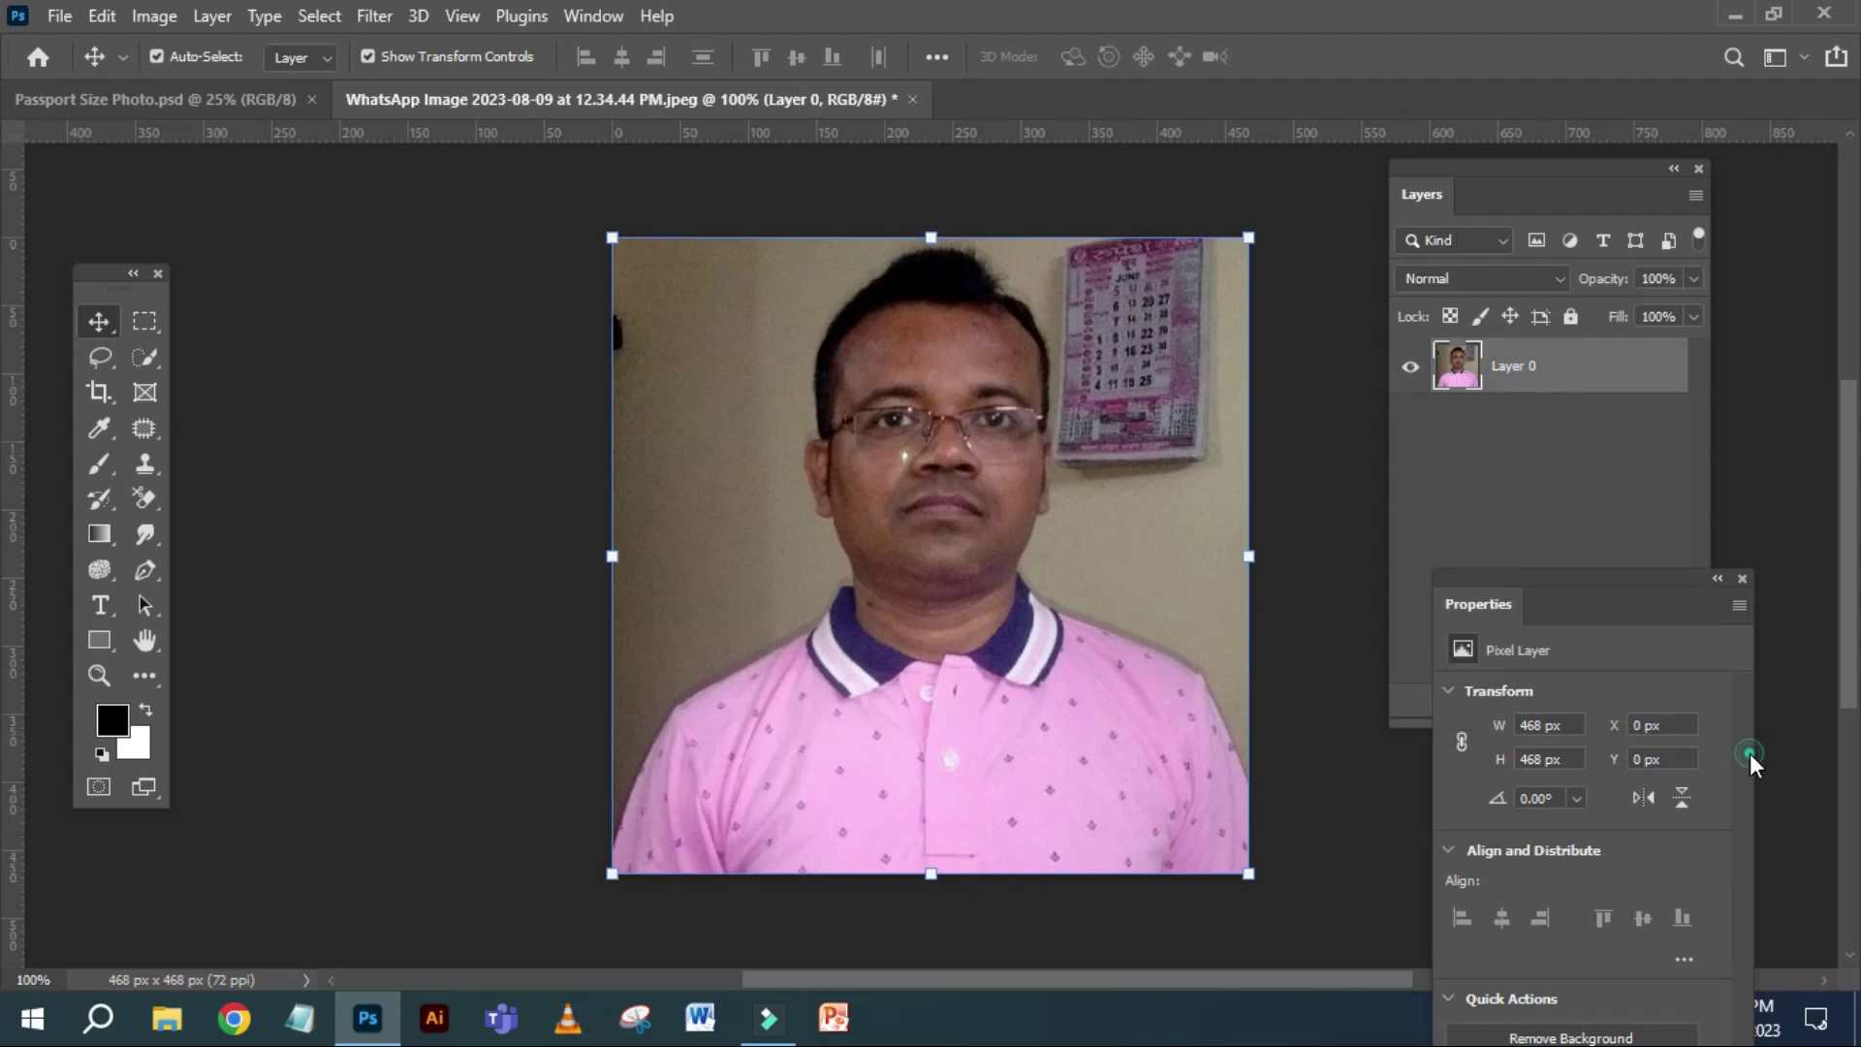
{"action": "left_click_drag", "start_coordinate": [1645, 593], "coordinate": [398, 189]}
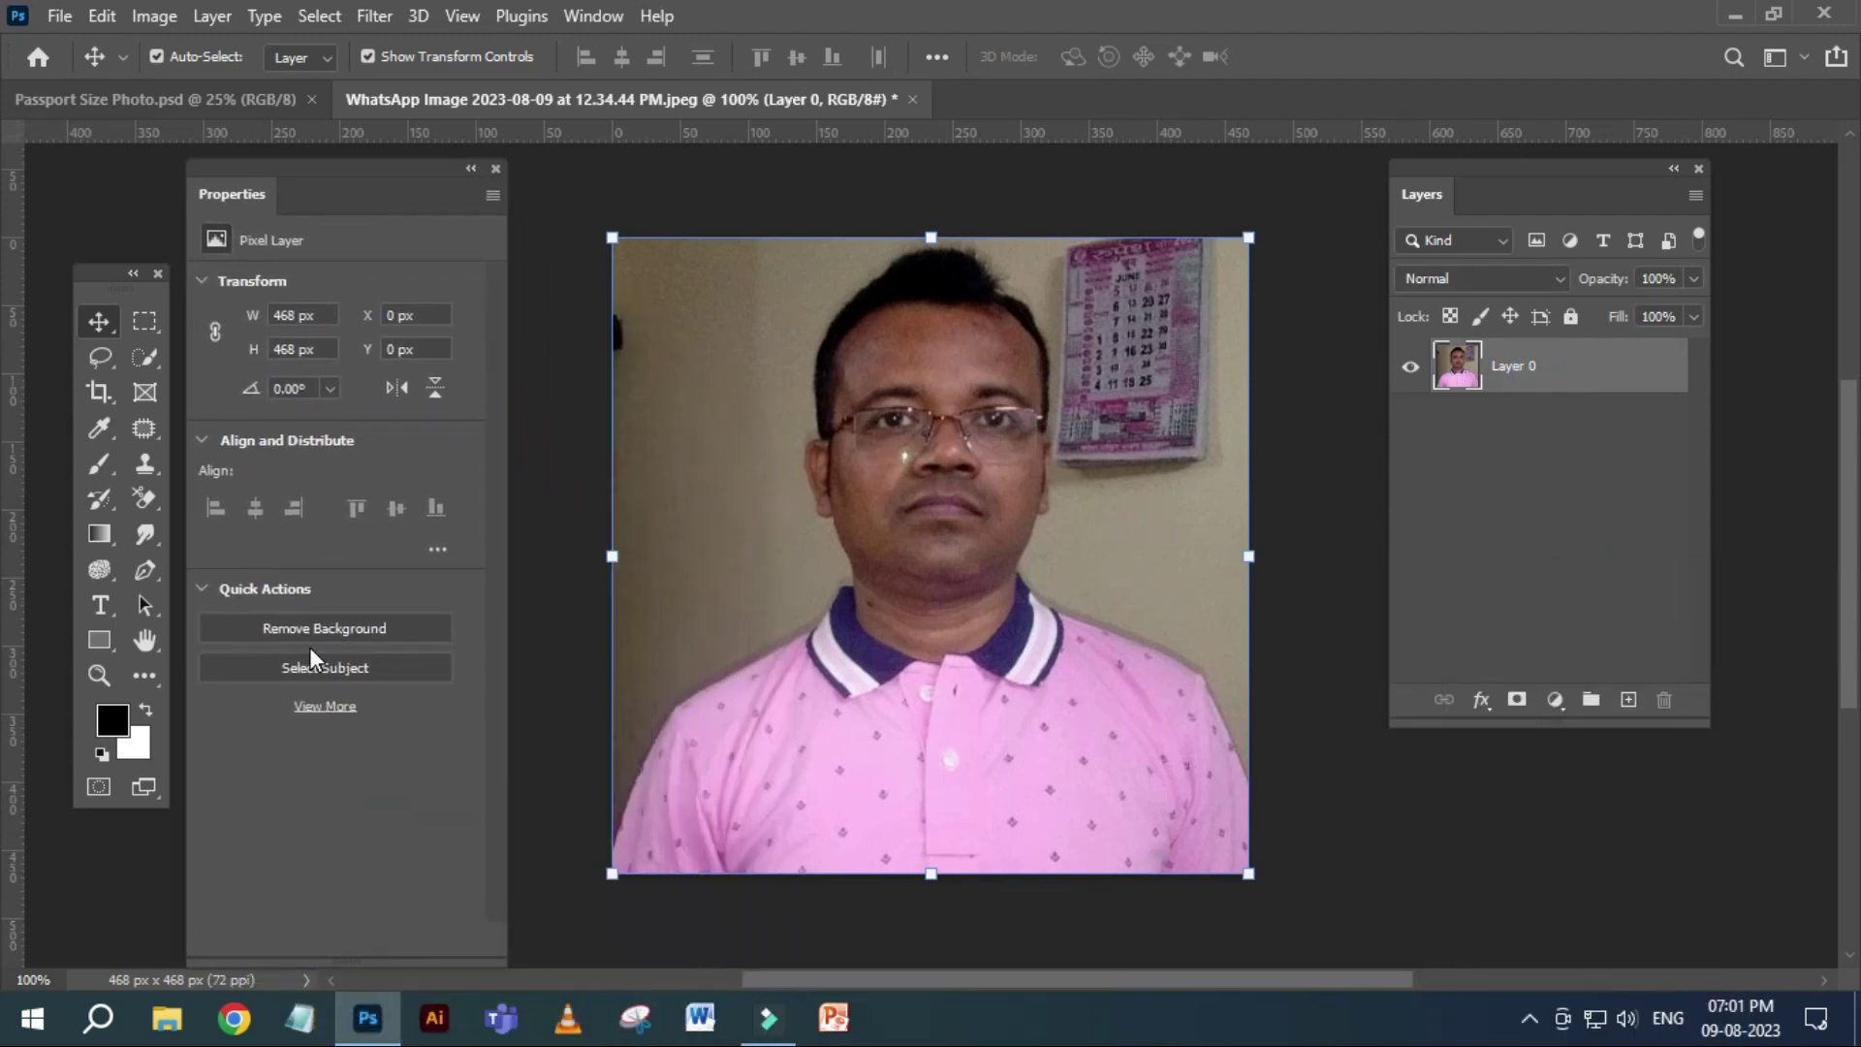
Remove the portrait's backdrop via Quick Actions and scale the cut-out down to about 410 px.
{"action": "left_click", "coordinate": [299, 635]}
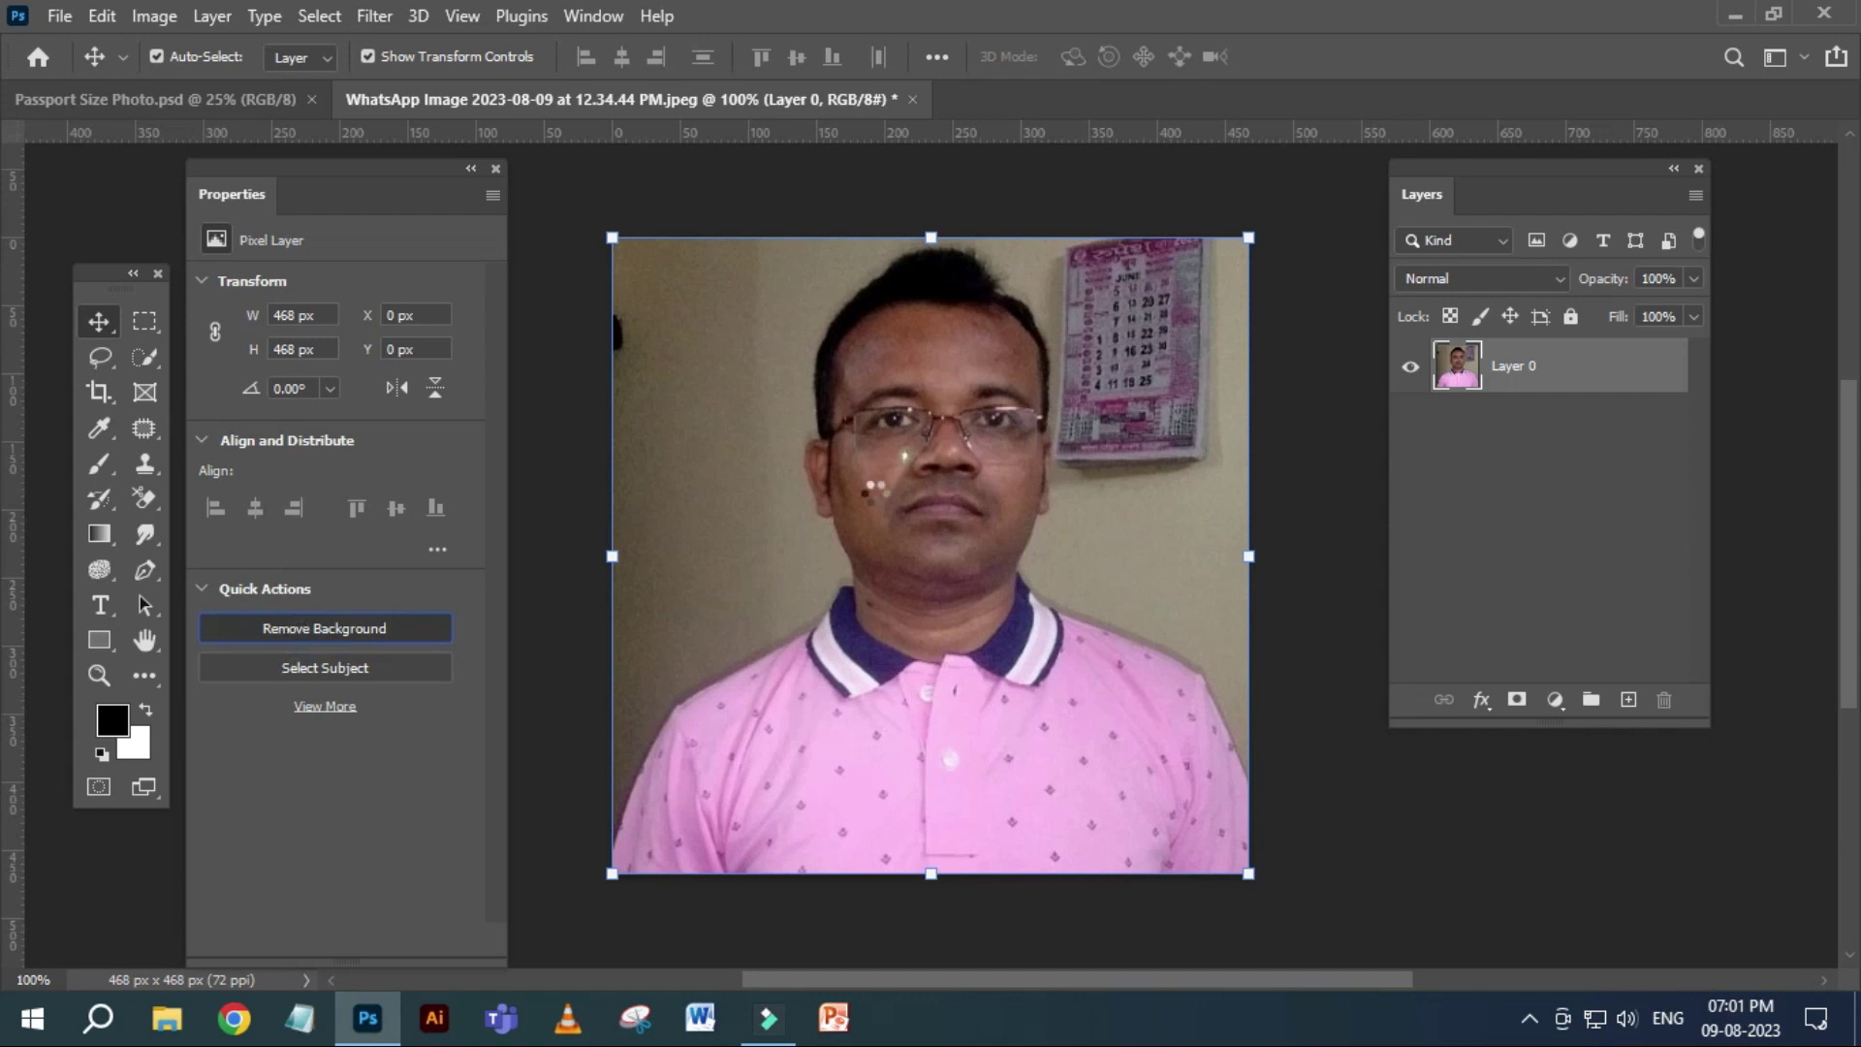
{"action": "left_click", "coordinate": [1350, 542]}
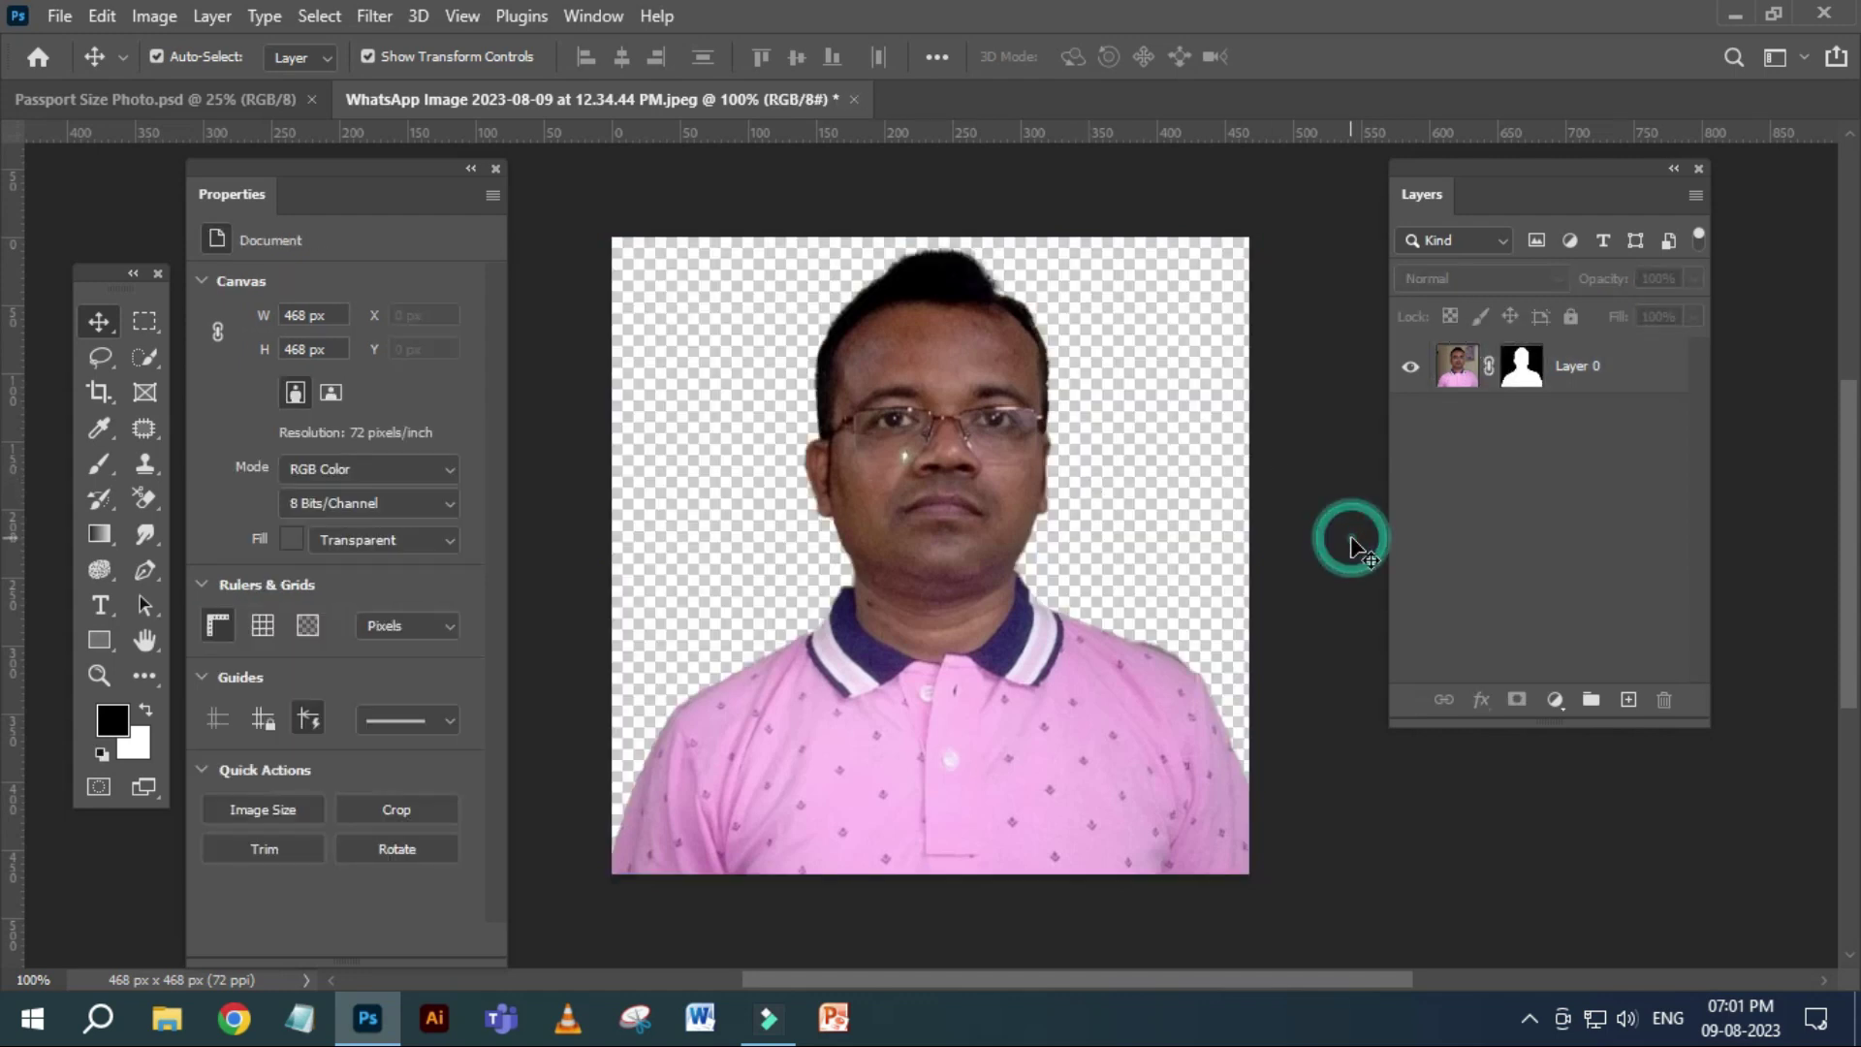
{"action": "left_click", "coordinate": [1008, 632]}
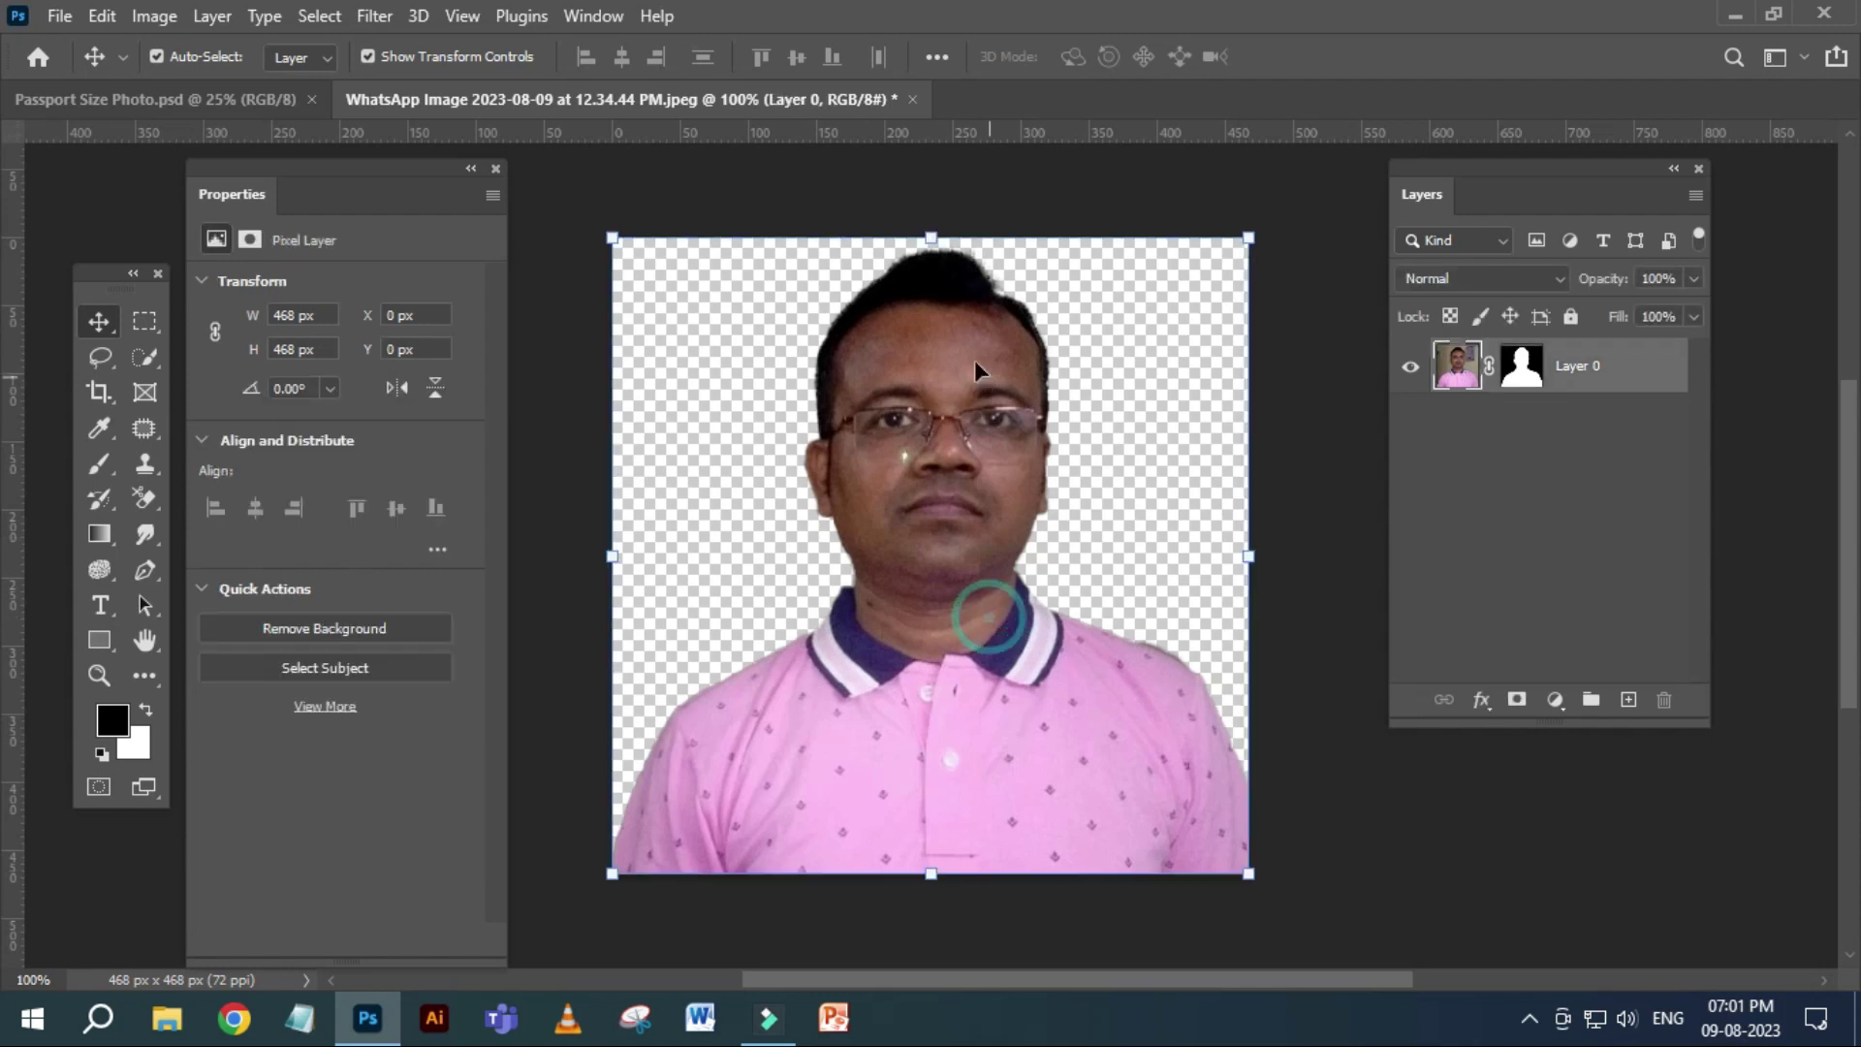
{"action": "left_click", "coordinate": [929, 230]}
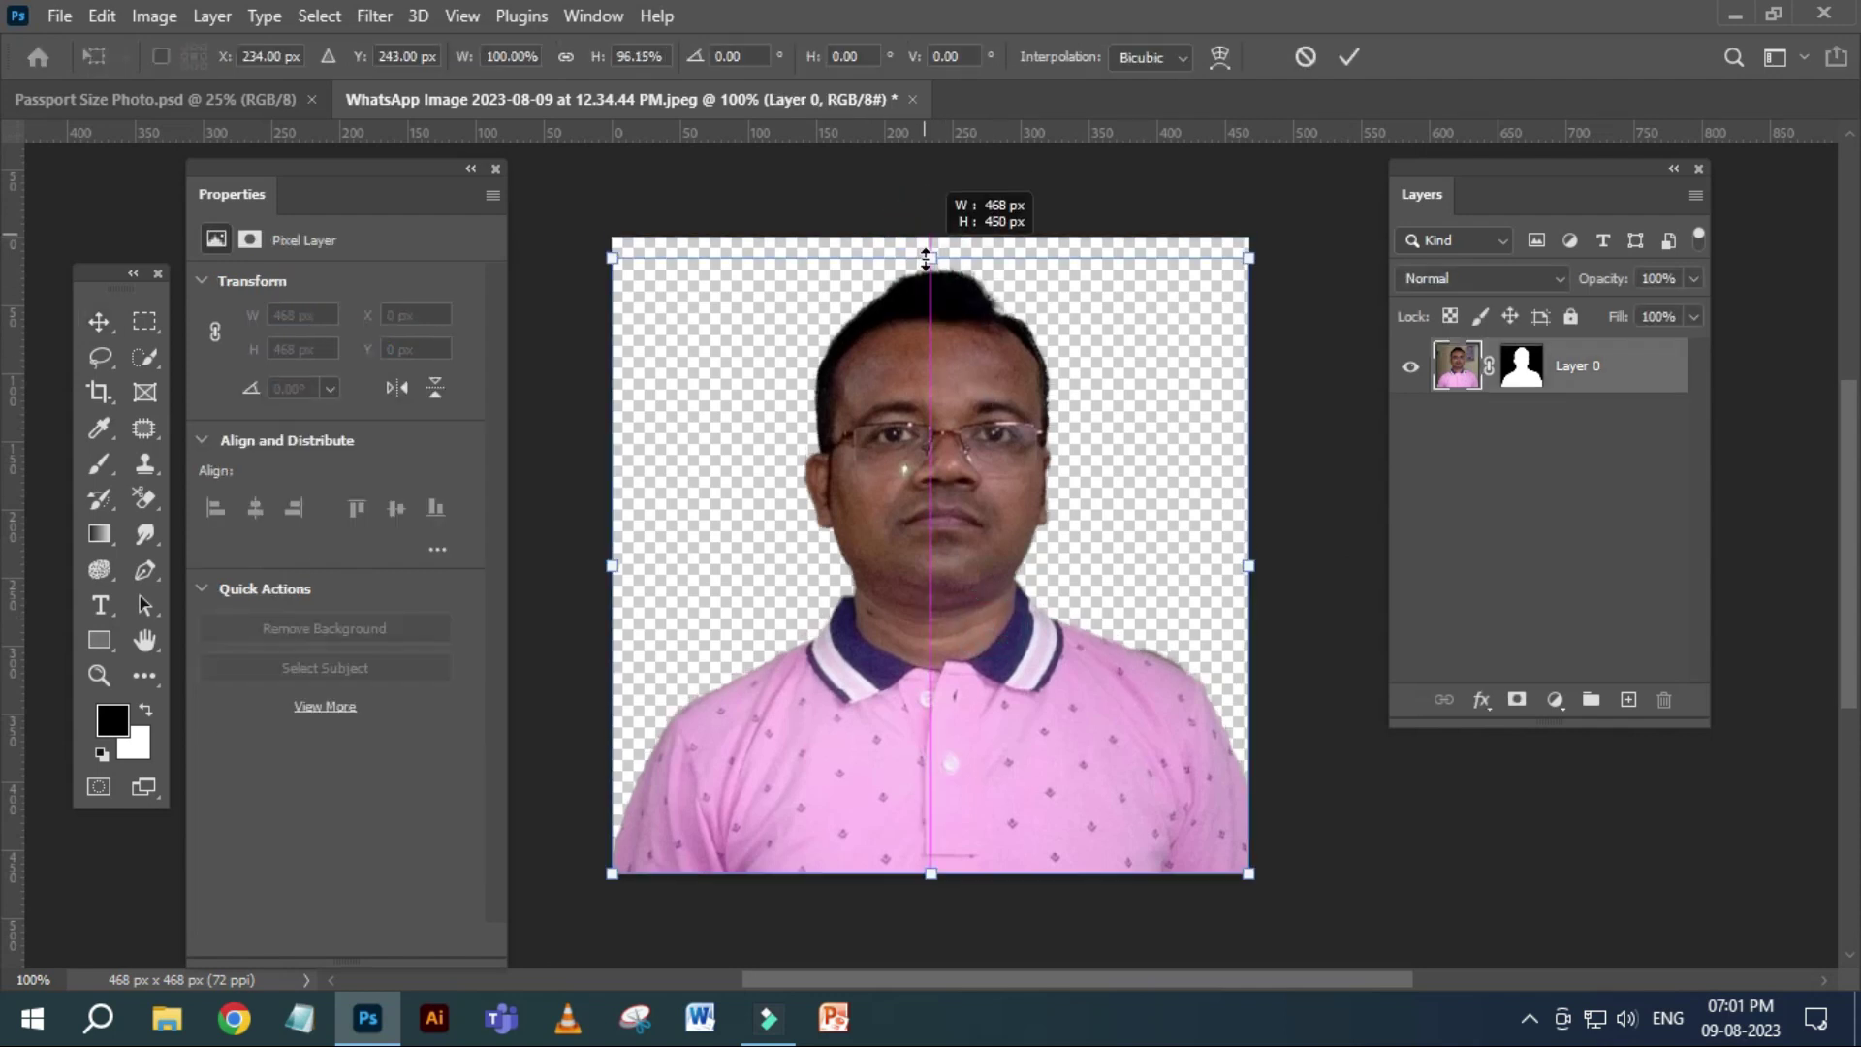
{"action": "key", "text": "Return"}
{"action": "left_click_drag", "start_coordinate": [930, 239], "coordinate": [935, 318]}
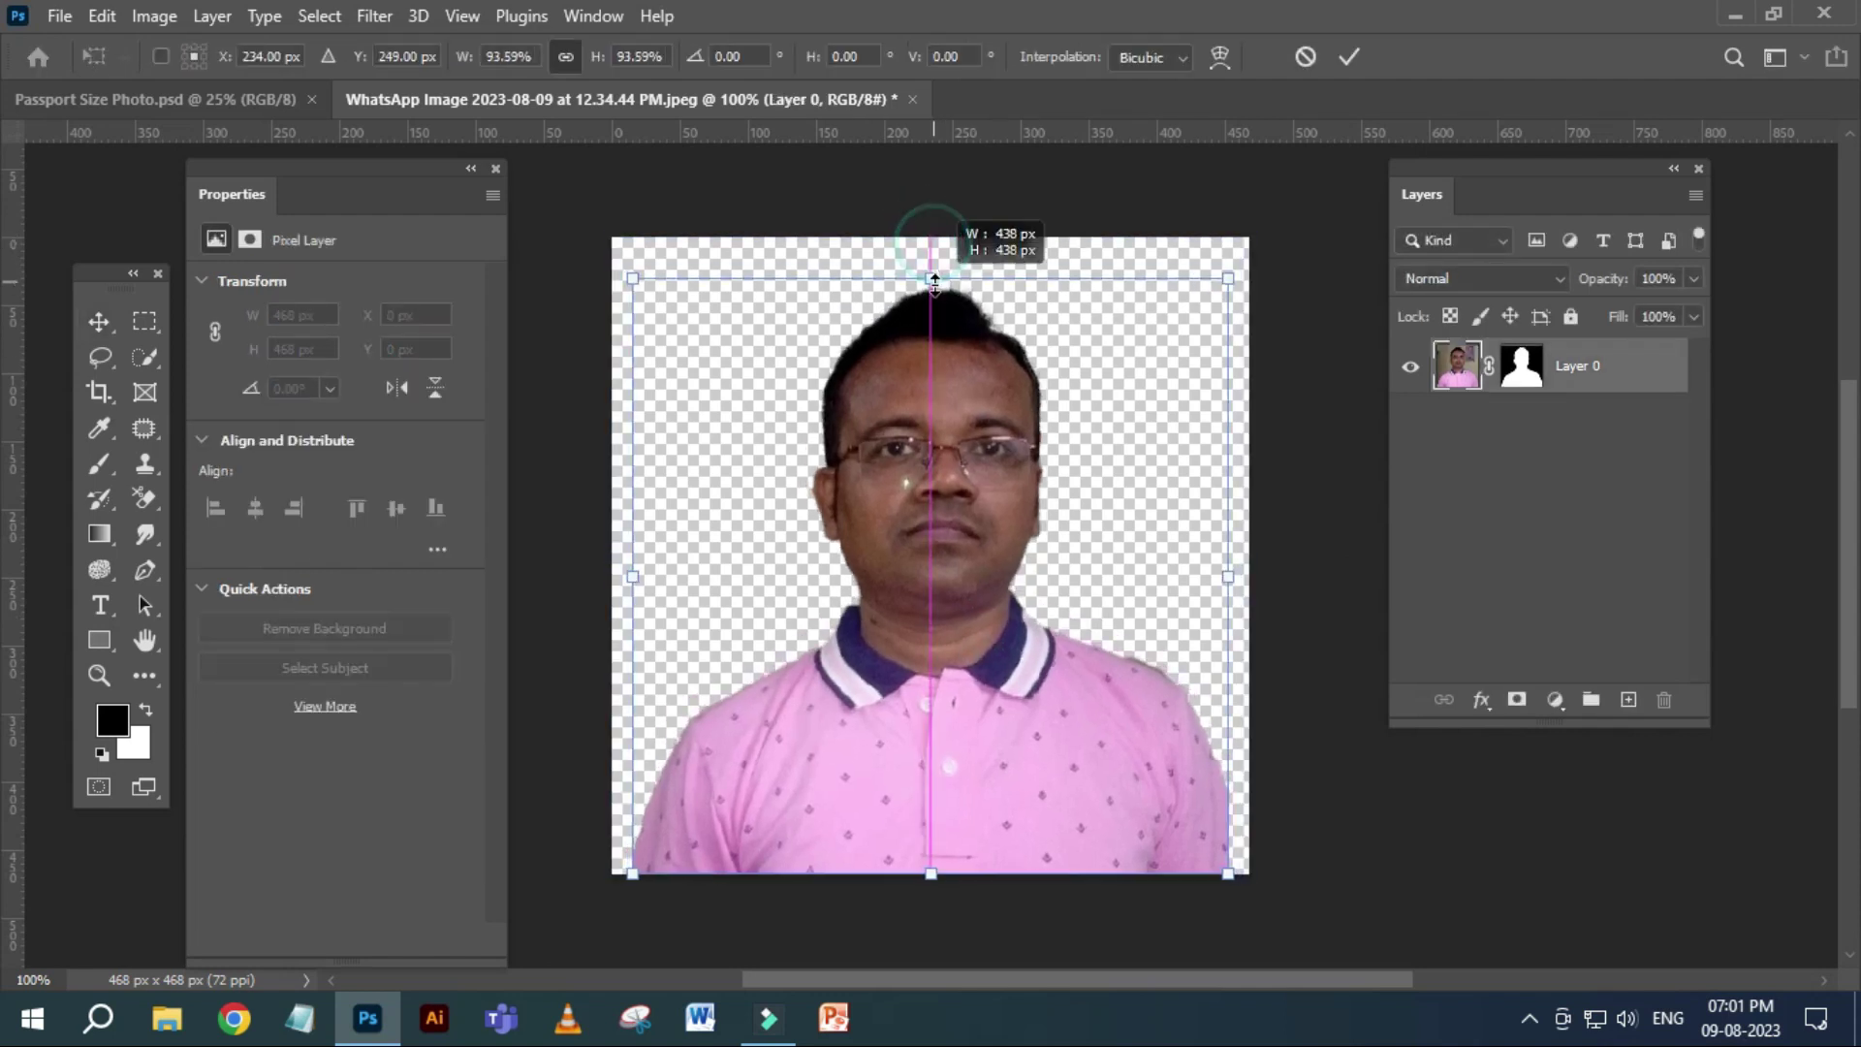
{"action": "key", "text": "Return"}
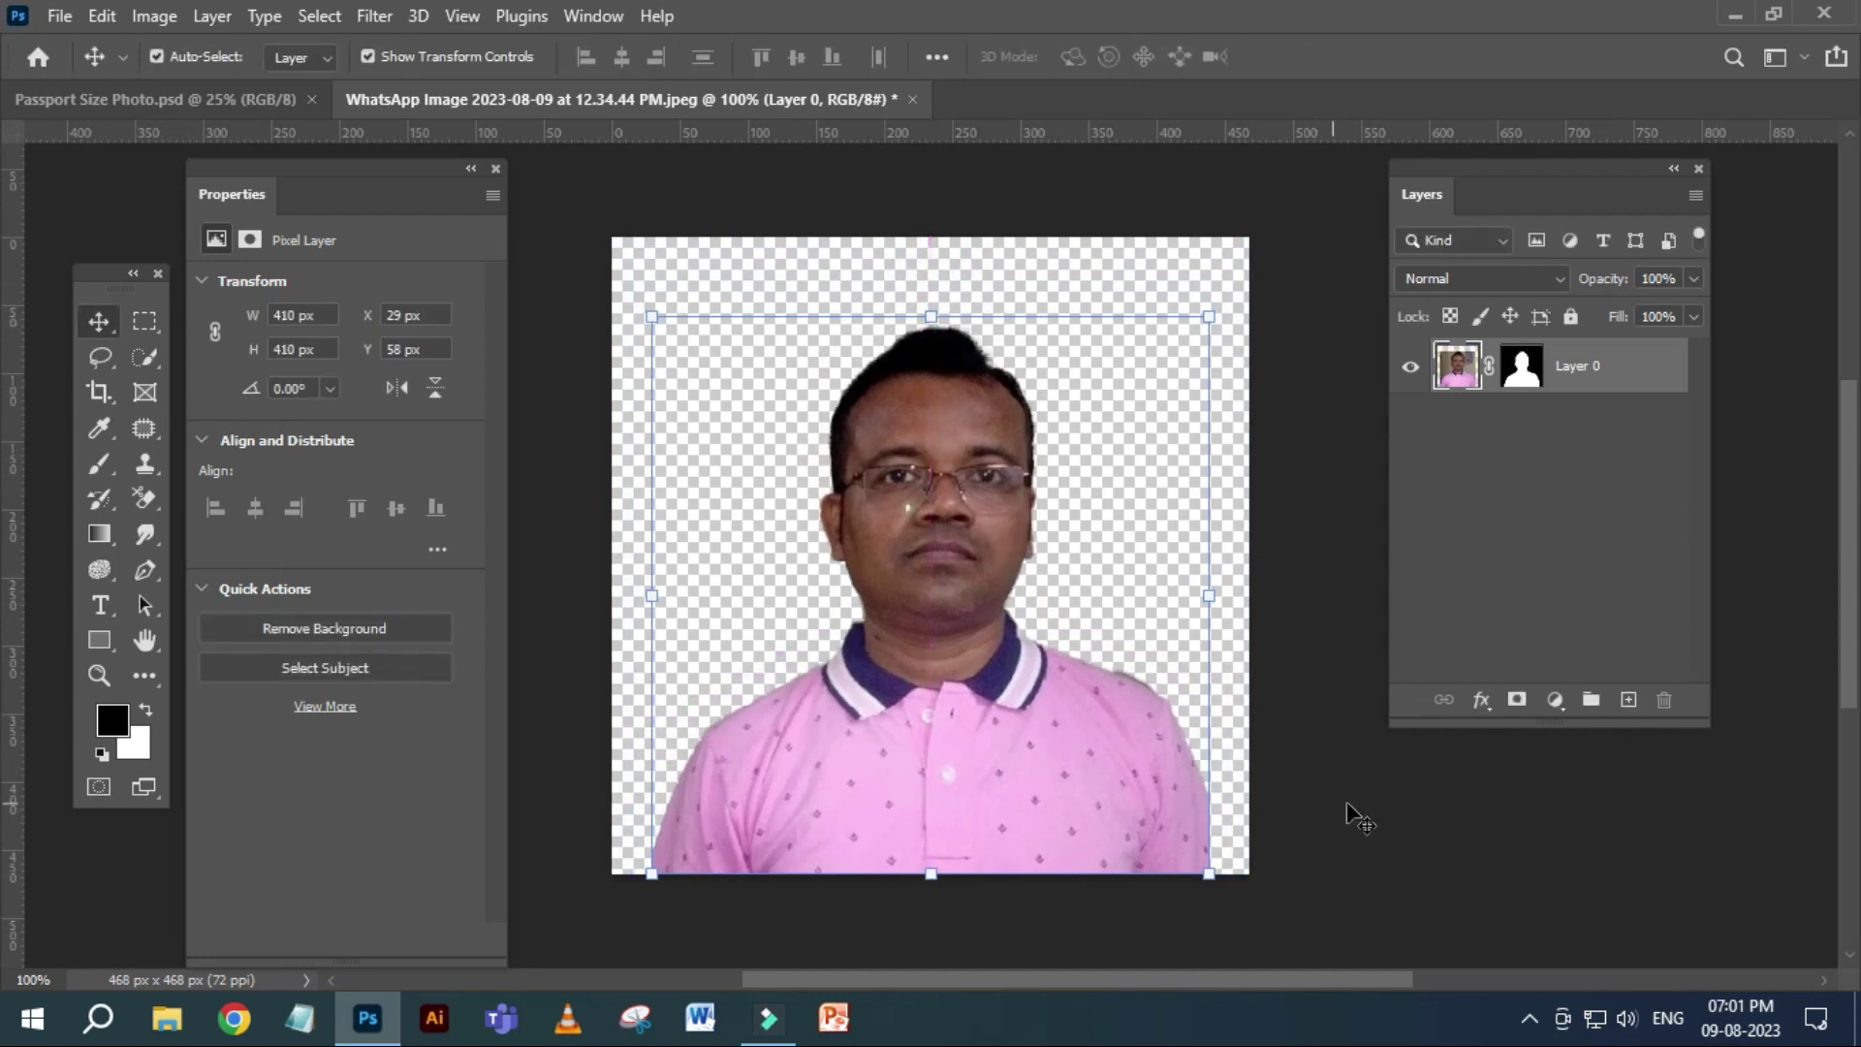
{"action": "left_click", "coordinate": [1351, 814]}
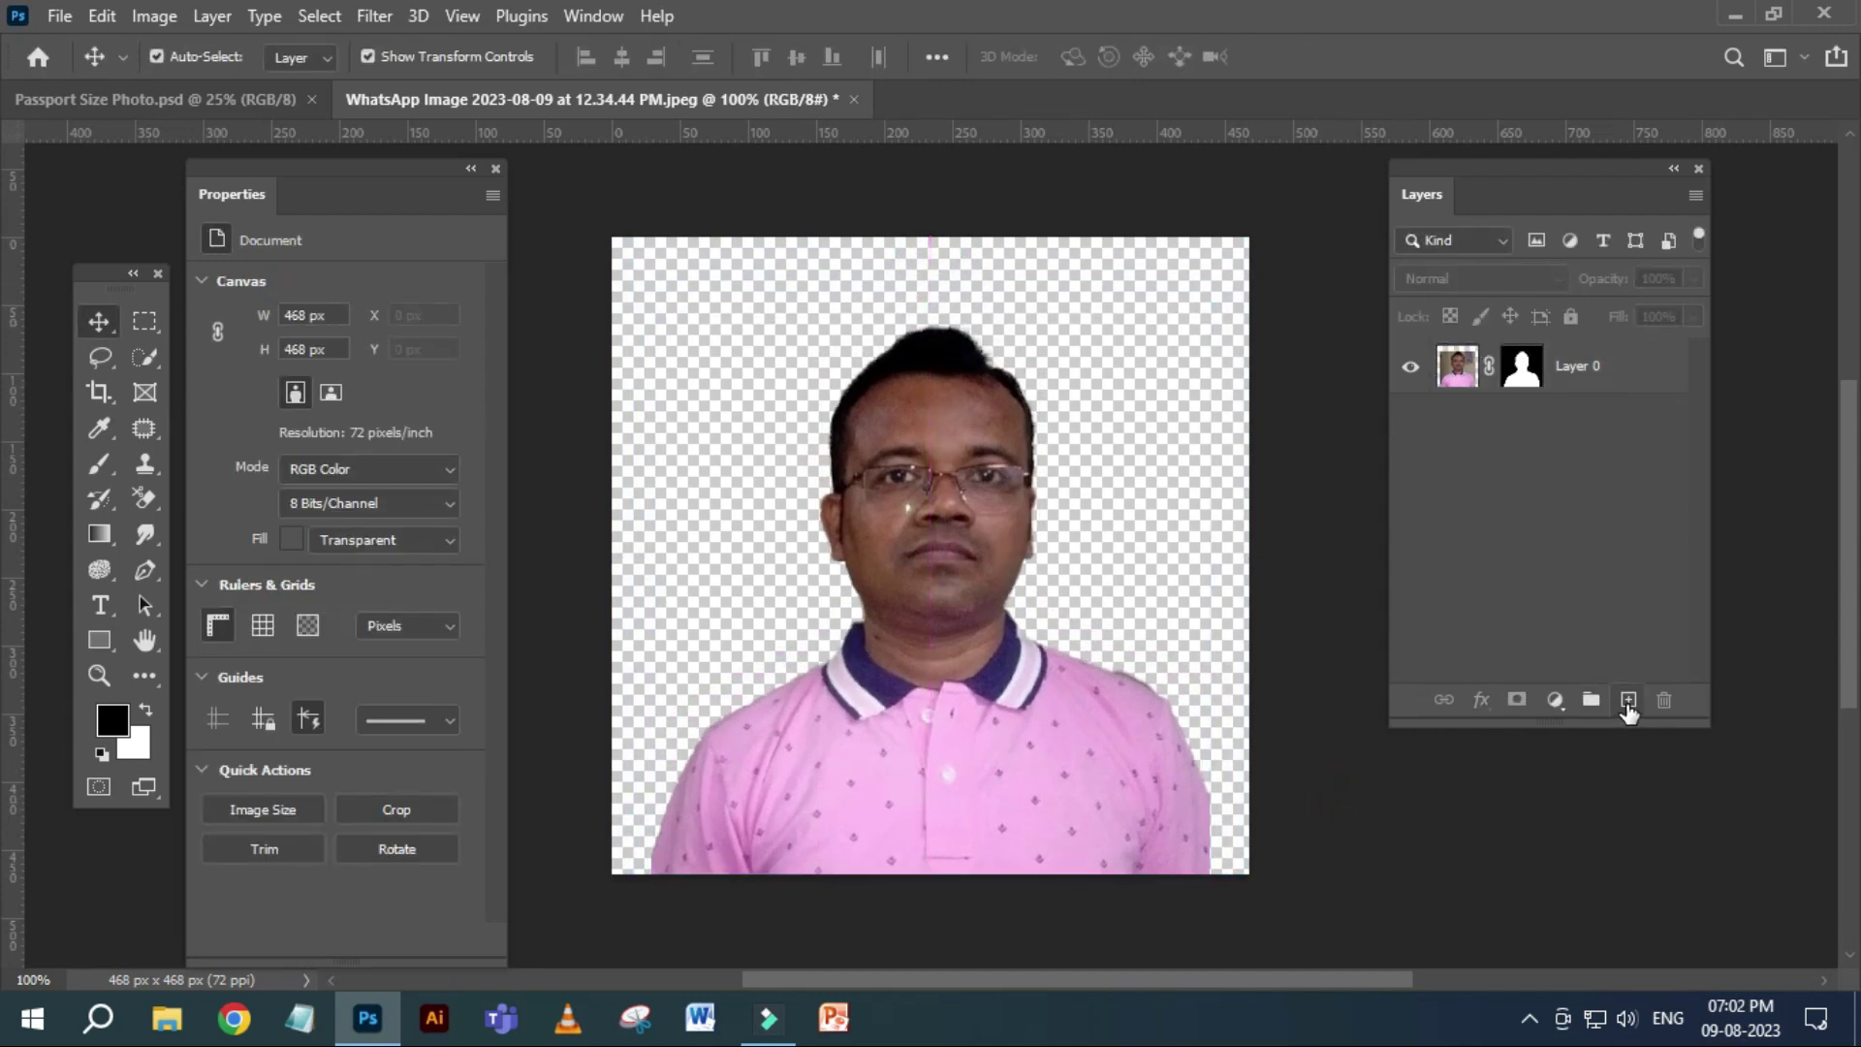
Add a new empty Layer 1 beneath Layer 0.
{"action": "left_click", "coordinate": [1629, 700]}
{"action": "left_click_drag", "start_coordinate": [1578, 381], "coordinate": [1600, 466]}
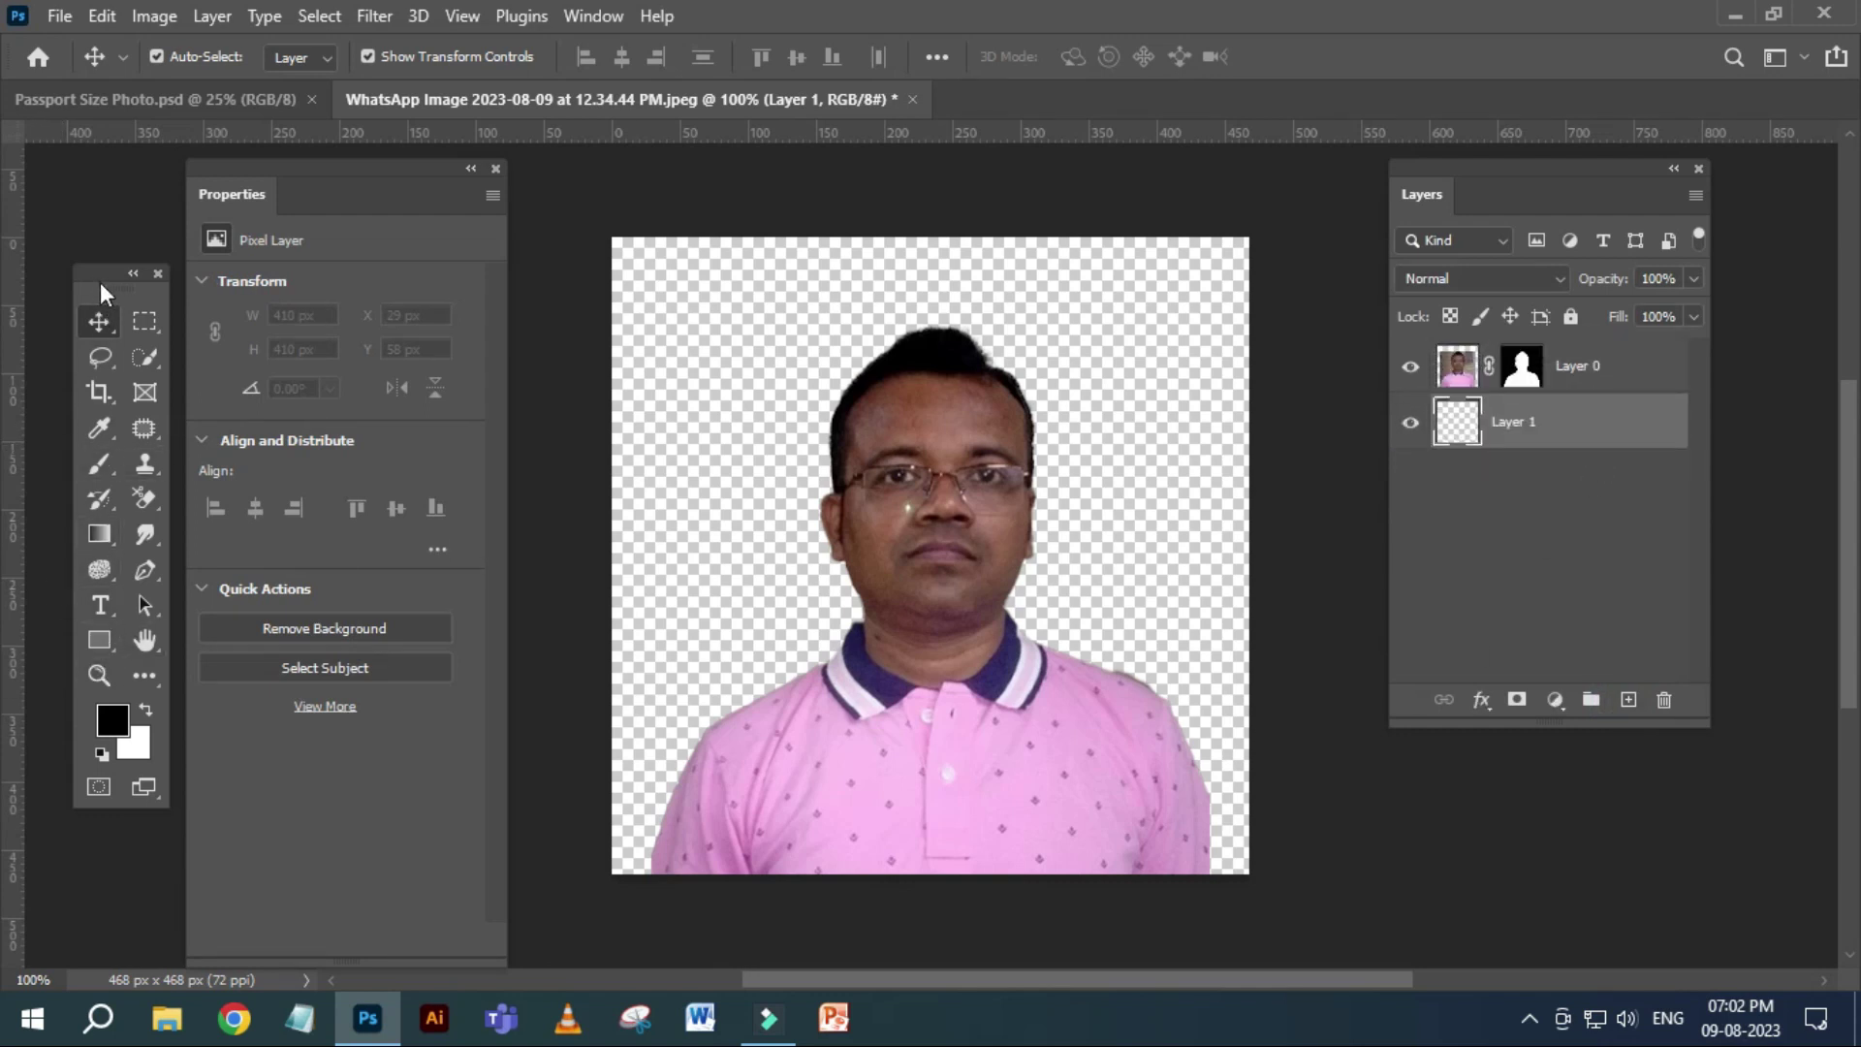
{"action": "left_click_drag", "start_coordinate": [101, 281], "coordinate": [80, 251]}
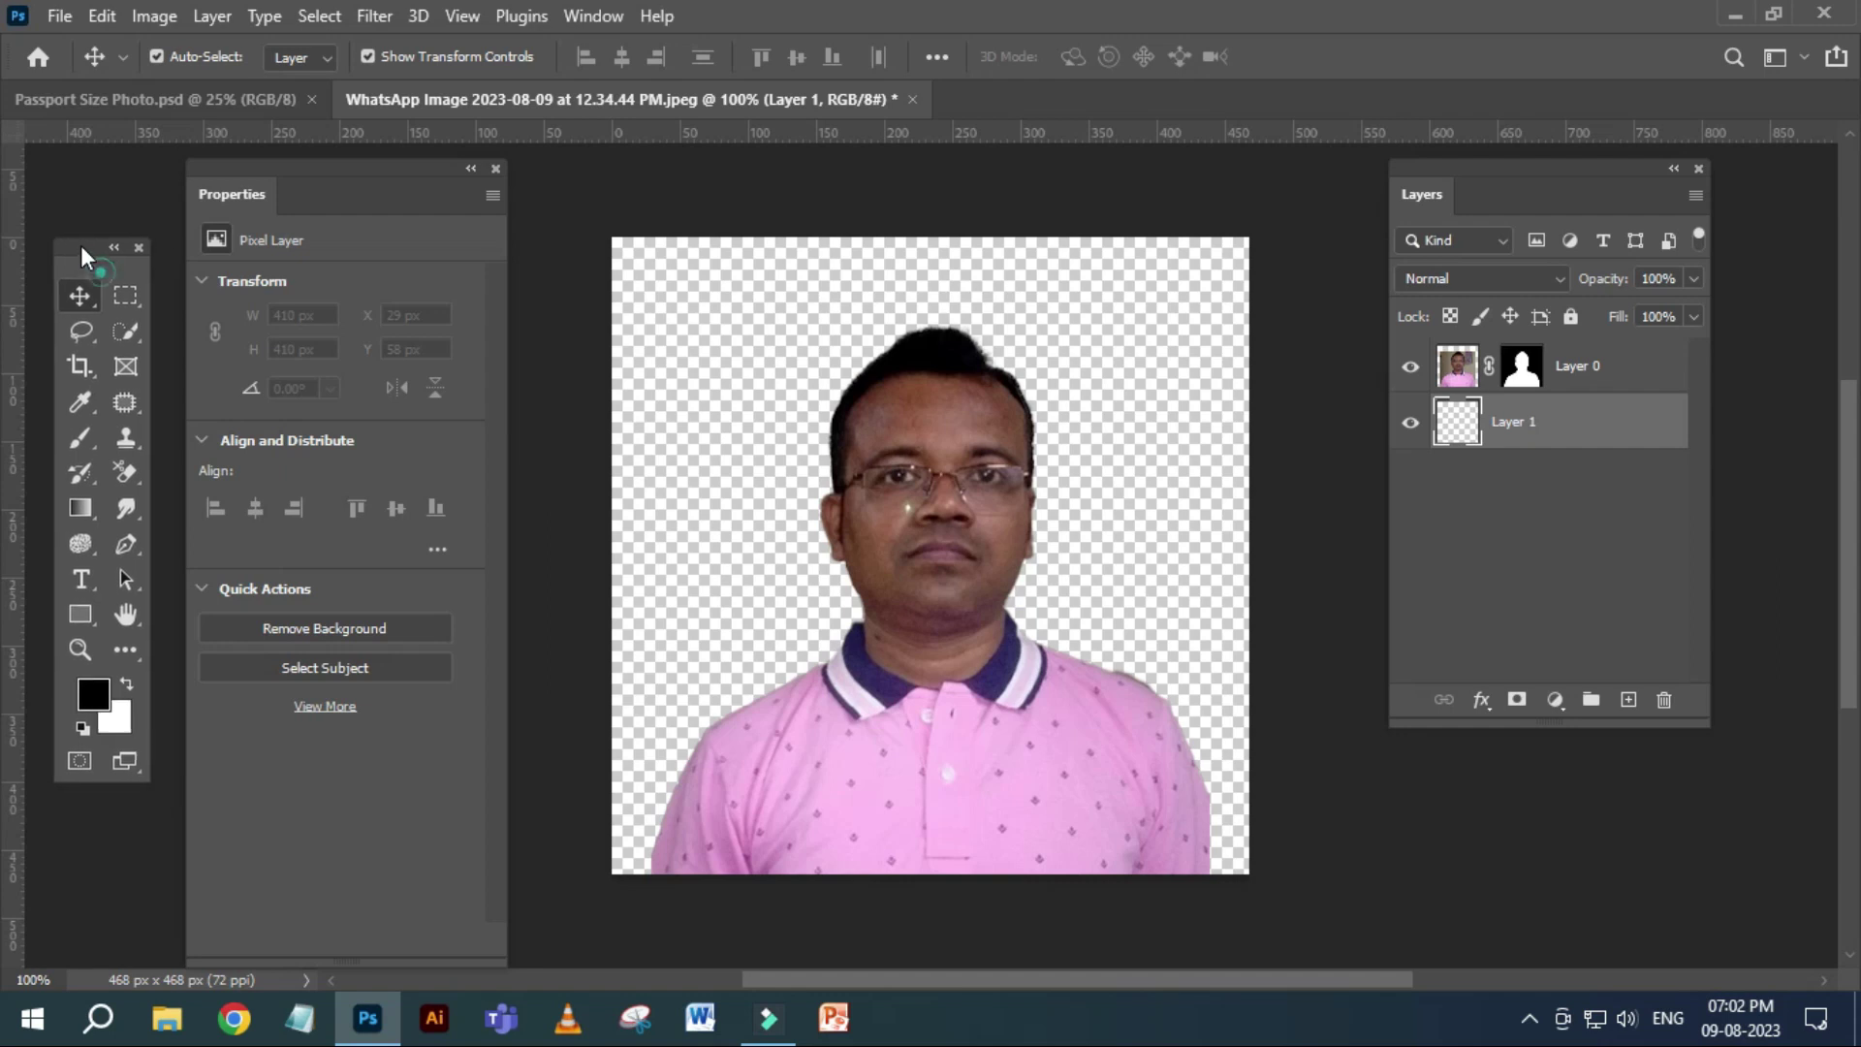
Fill Layer 1 with a Purples-preset blue-to-magenta gradient drawn from bottom to top.
{"action": "left_click", "coordinate": [76, 497]}
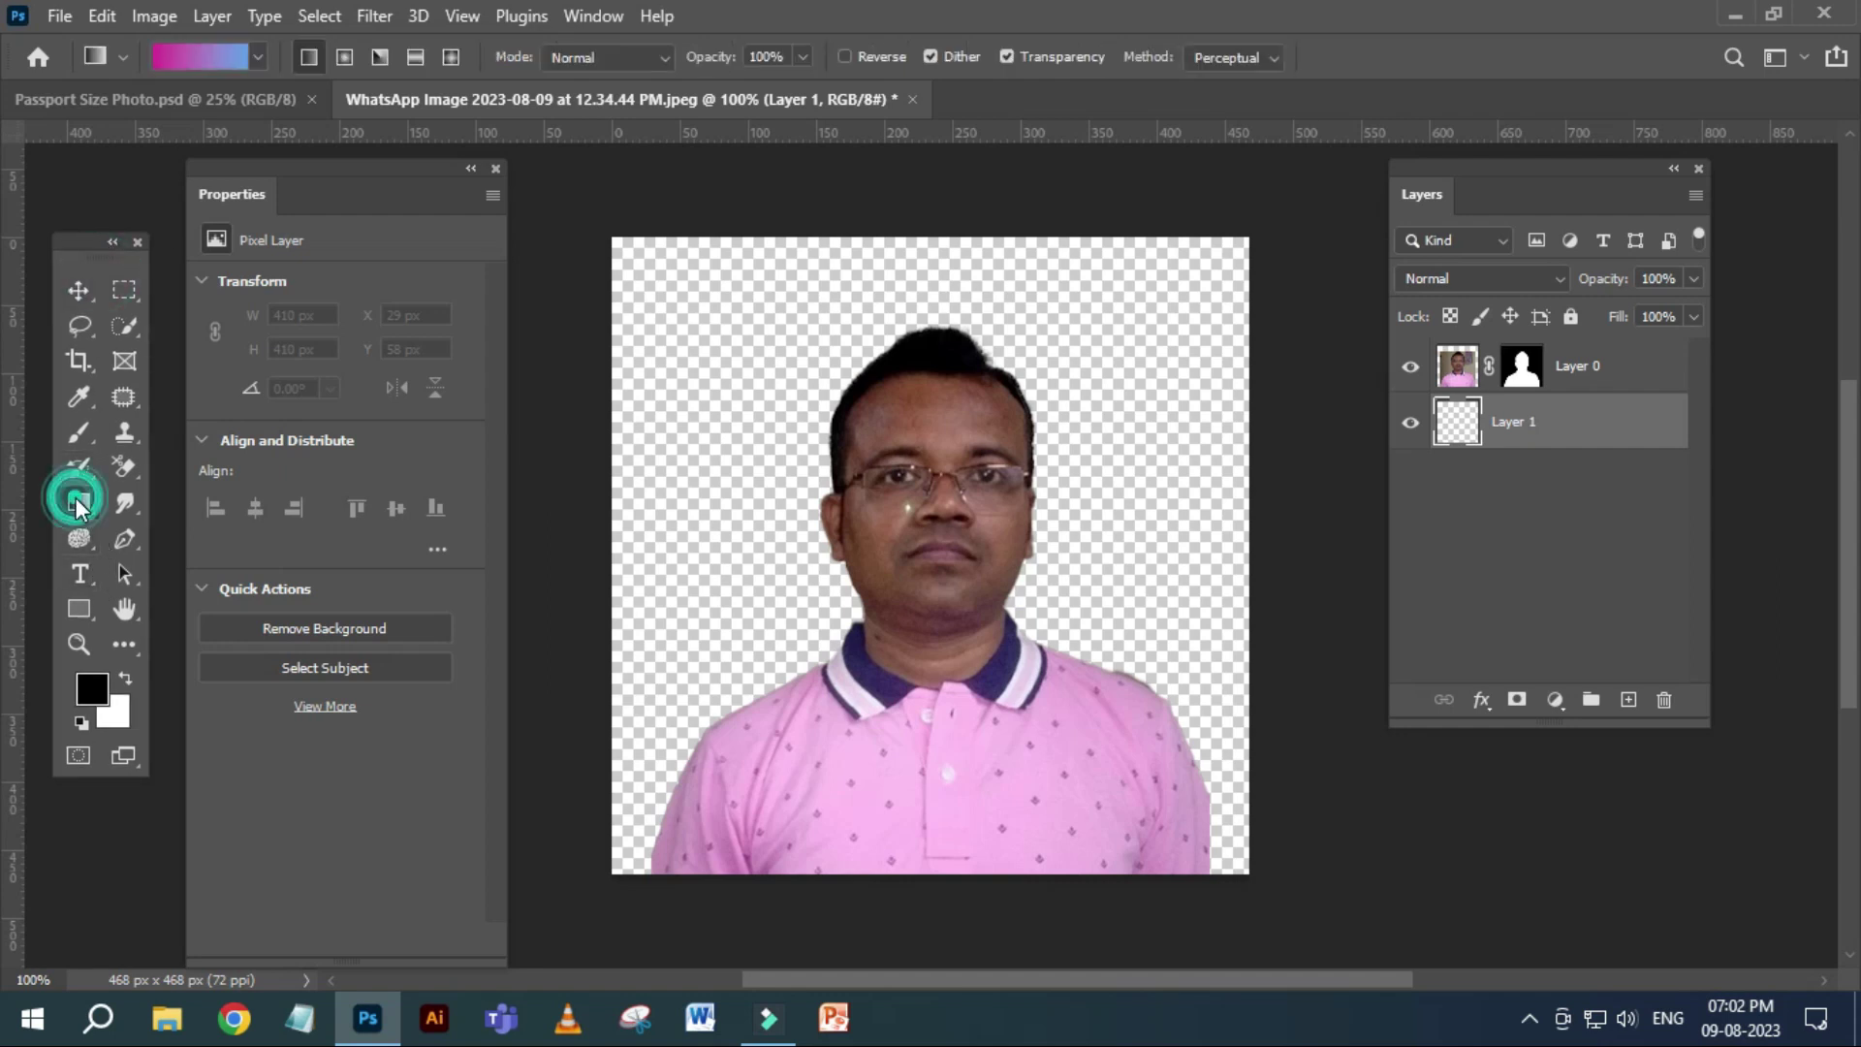
{"action": "left_click", "coordinate": [258, 58]}
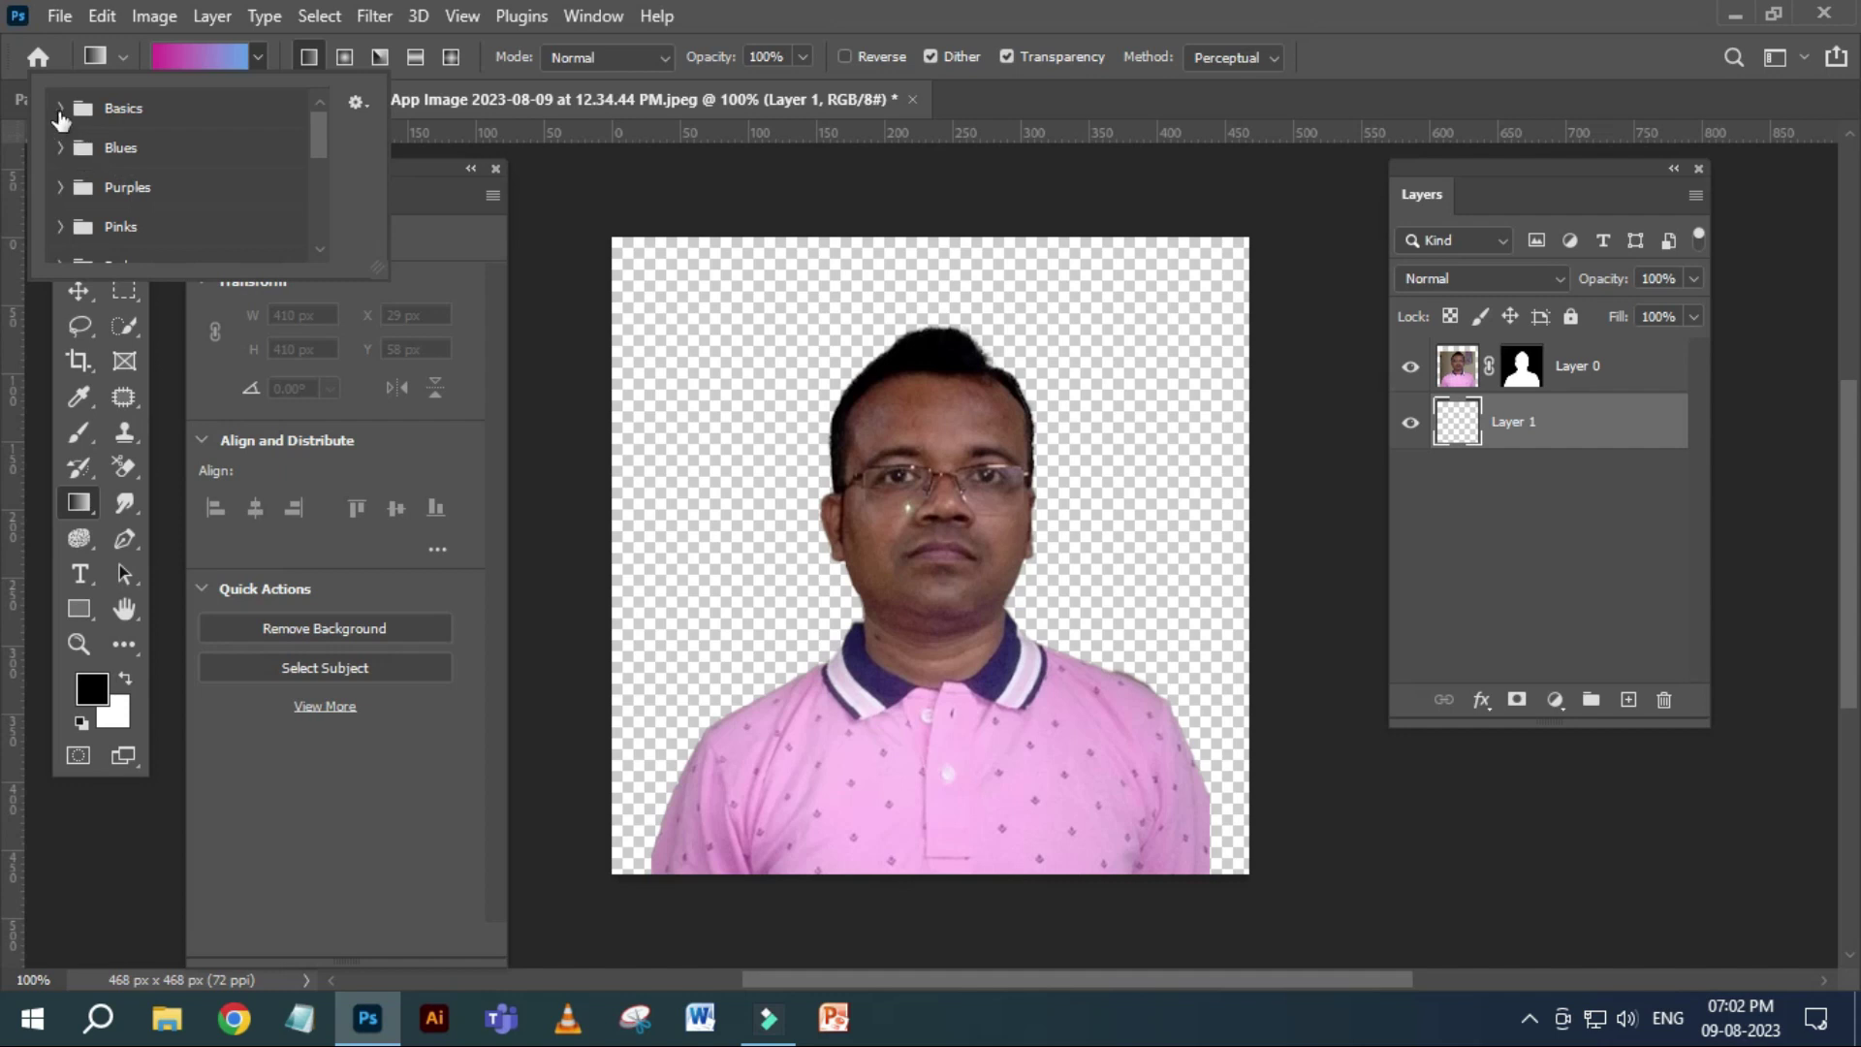
{"action": "left_click", "coordinate": [60, 148]}
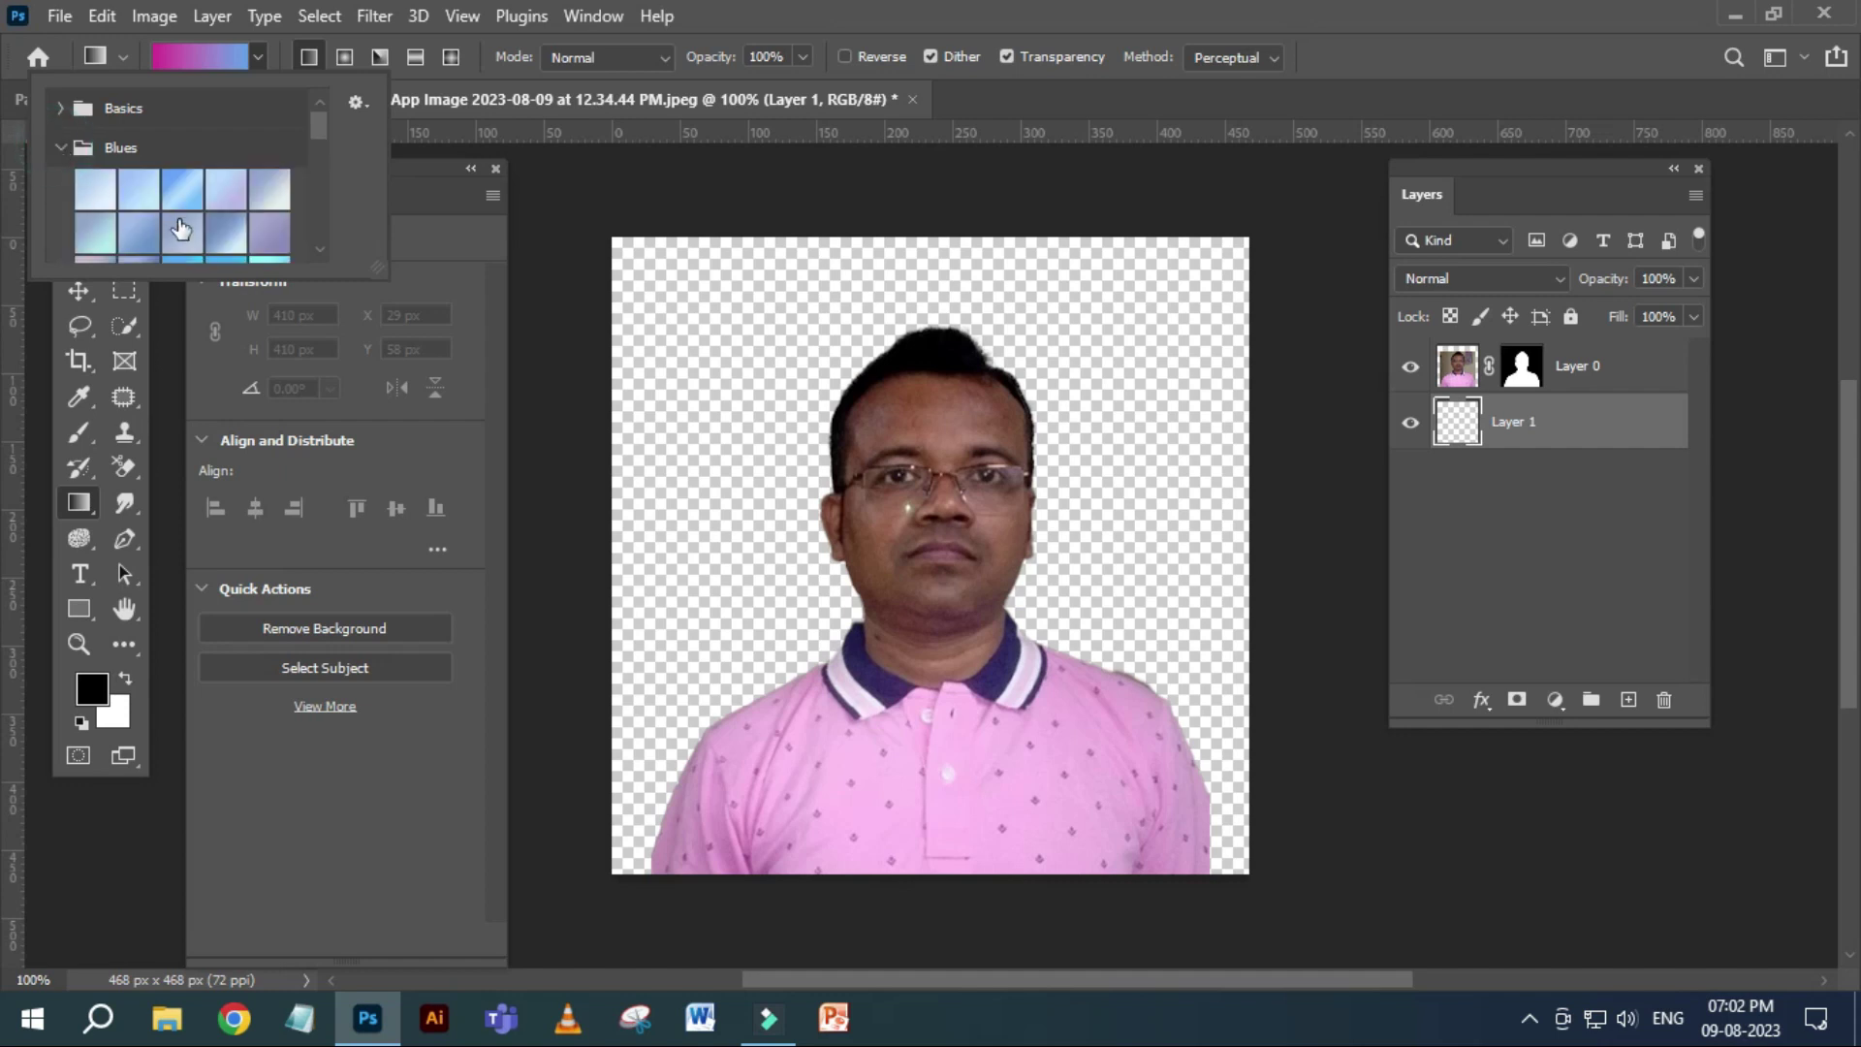
{"action": "scroll", "coordinate": [180, 233], "scroll_direction": "down", "scroll_amount": 1}
{"action": "scroll", "coordinate": [185, 238], "scroll_direction": "down", "scroll_amount": 1}
{"action": "scroll", "coordinate": [143, 194], "scroll_direction": "down", "scroll_amount": 1}
{"action": "scroll", "coordinate": [141, 208], "scroll_direction": "down", "scroll_amount": 1}
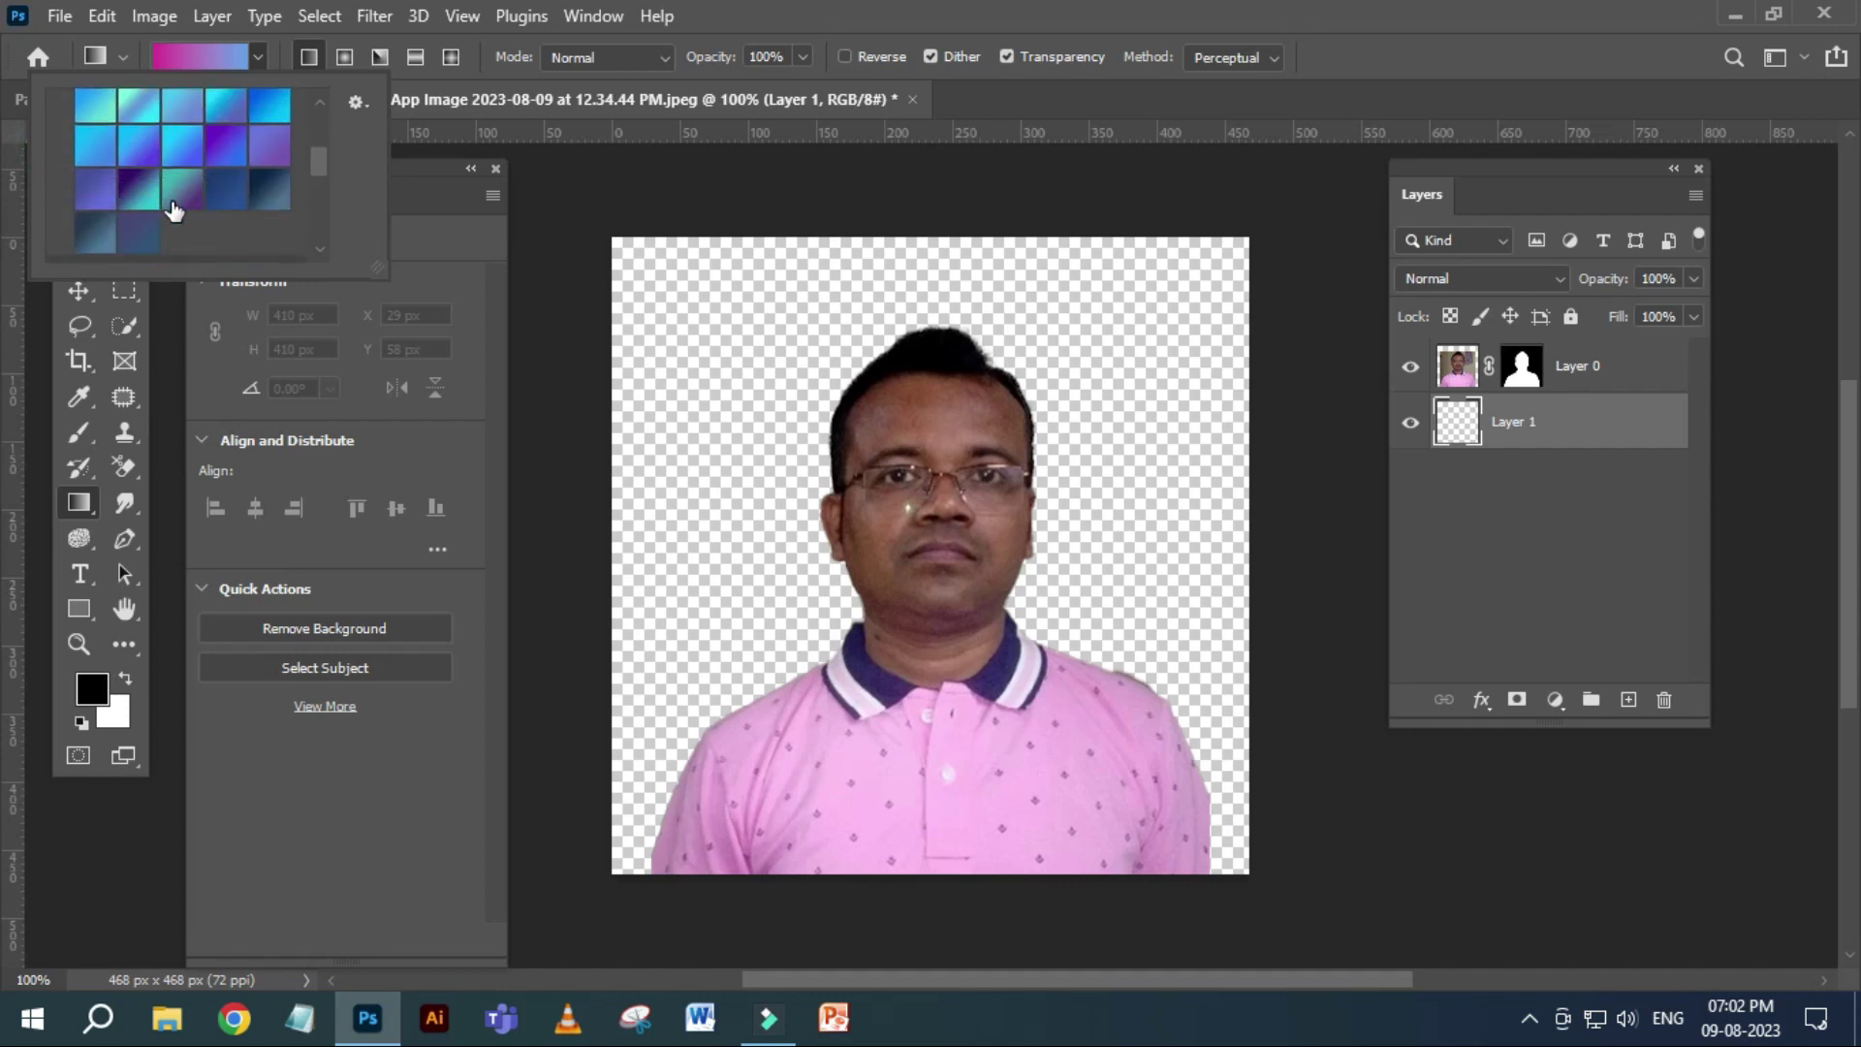
{"action": "scroll", "coordinate": [138, 223], "scroll_direction": "down", "scroll_amount": 1}
{"action": "left_click", "coordinate": [62, 209]}
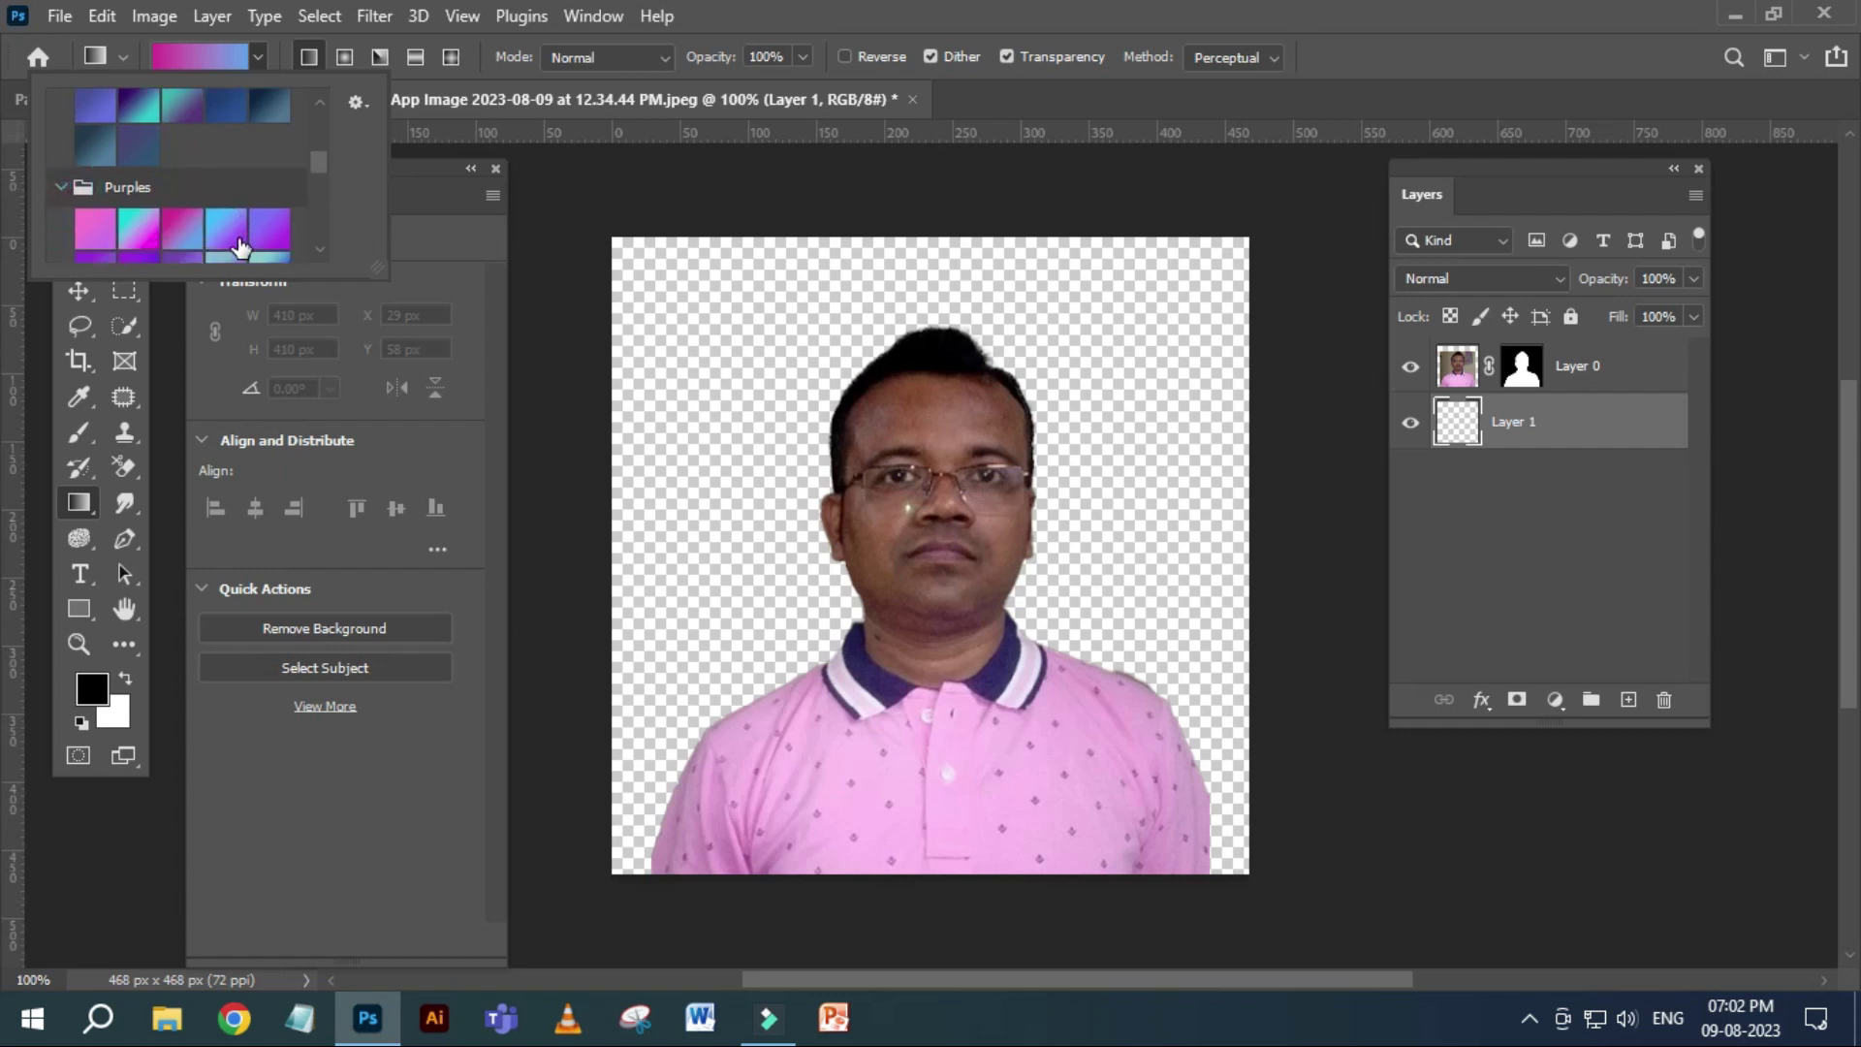
{"action": "left_click", "coordinate": [203, 67]}
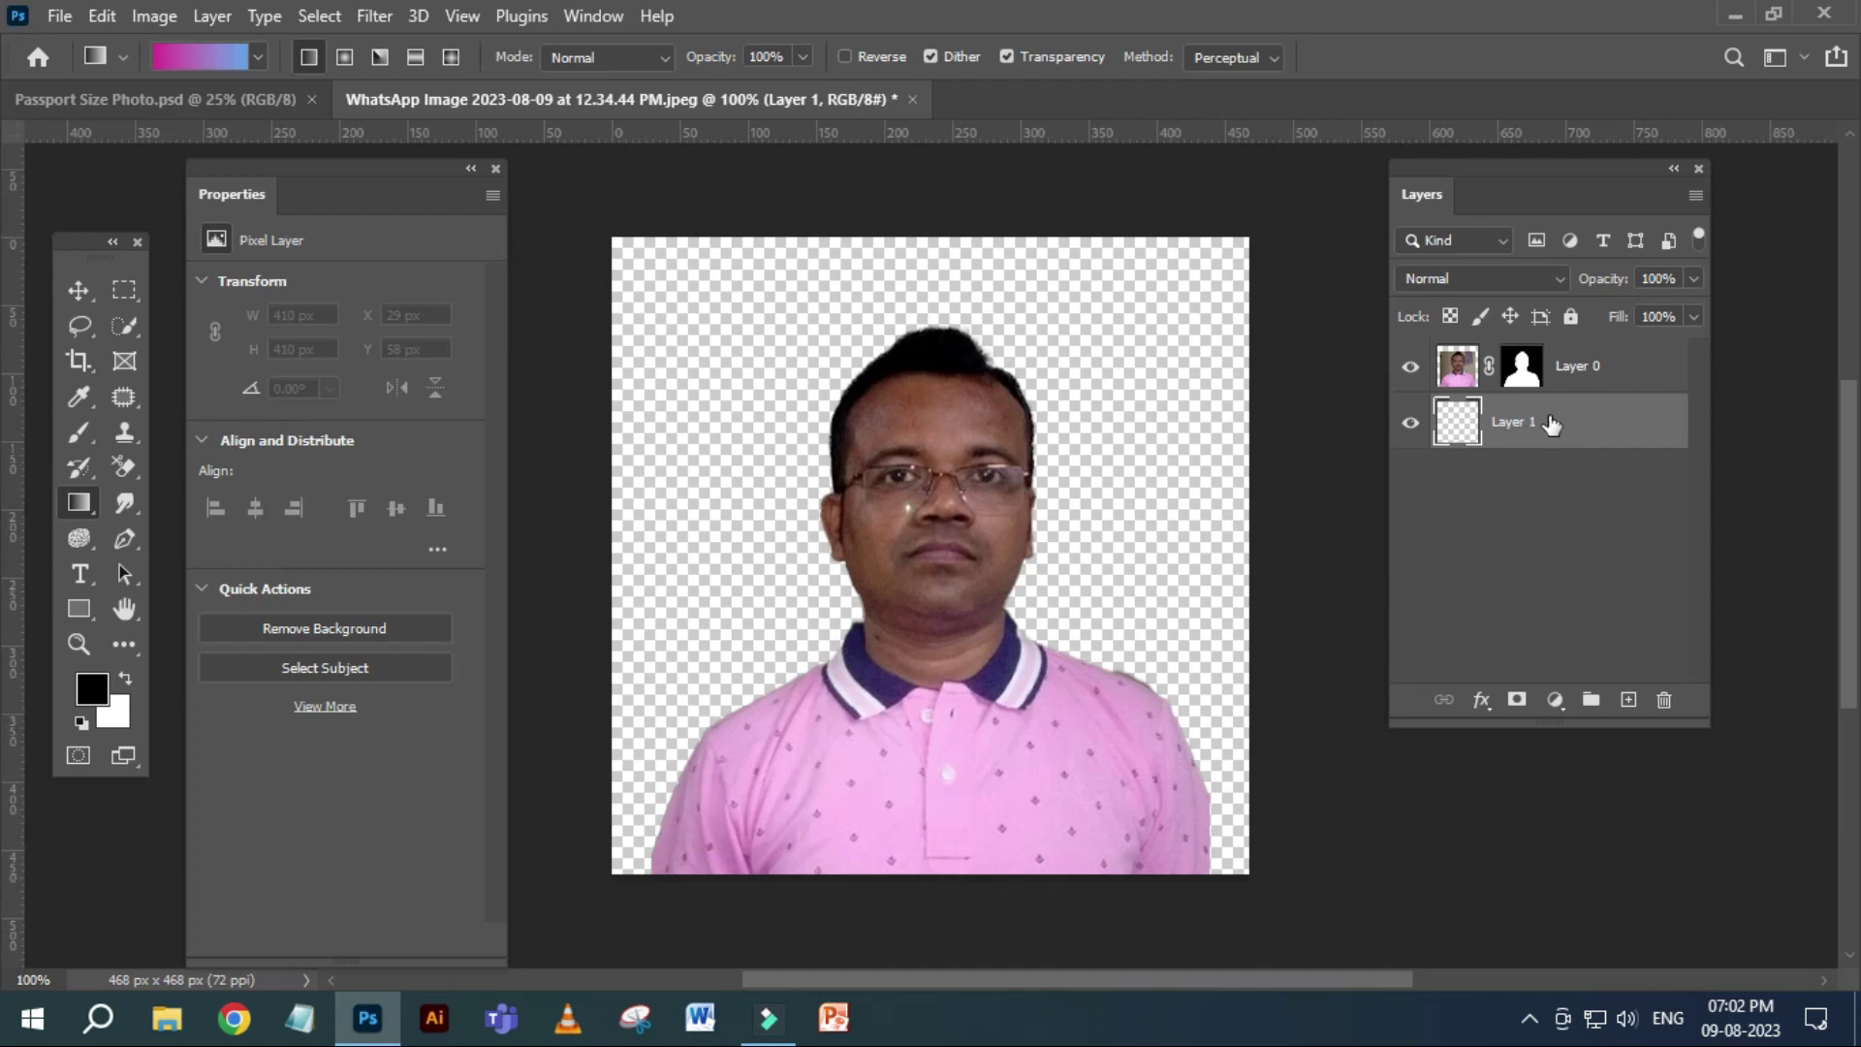
{"action": "left_click_drag", "start_coordinate": [945, 875], "coordinate": [930, 300]}
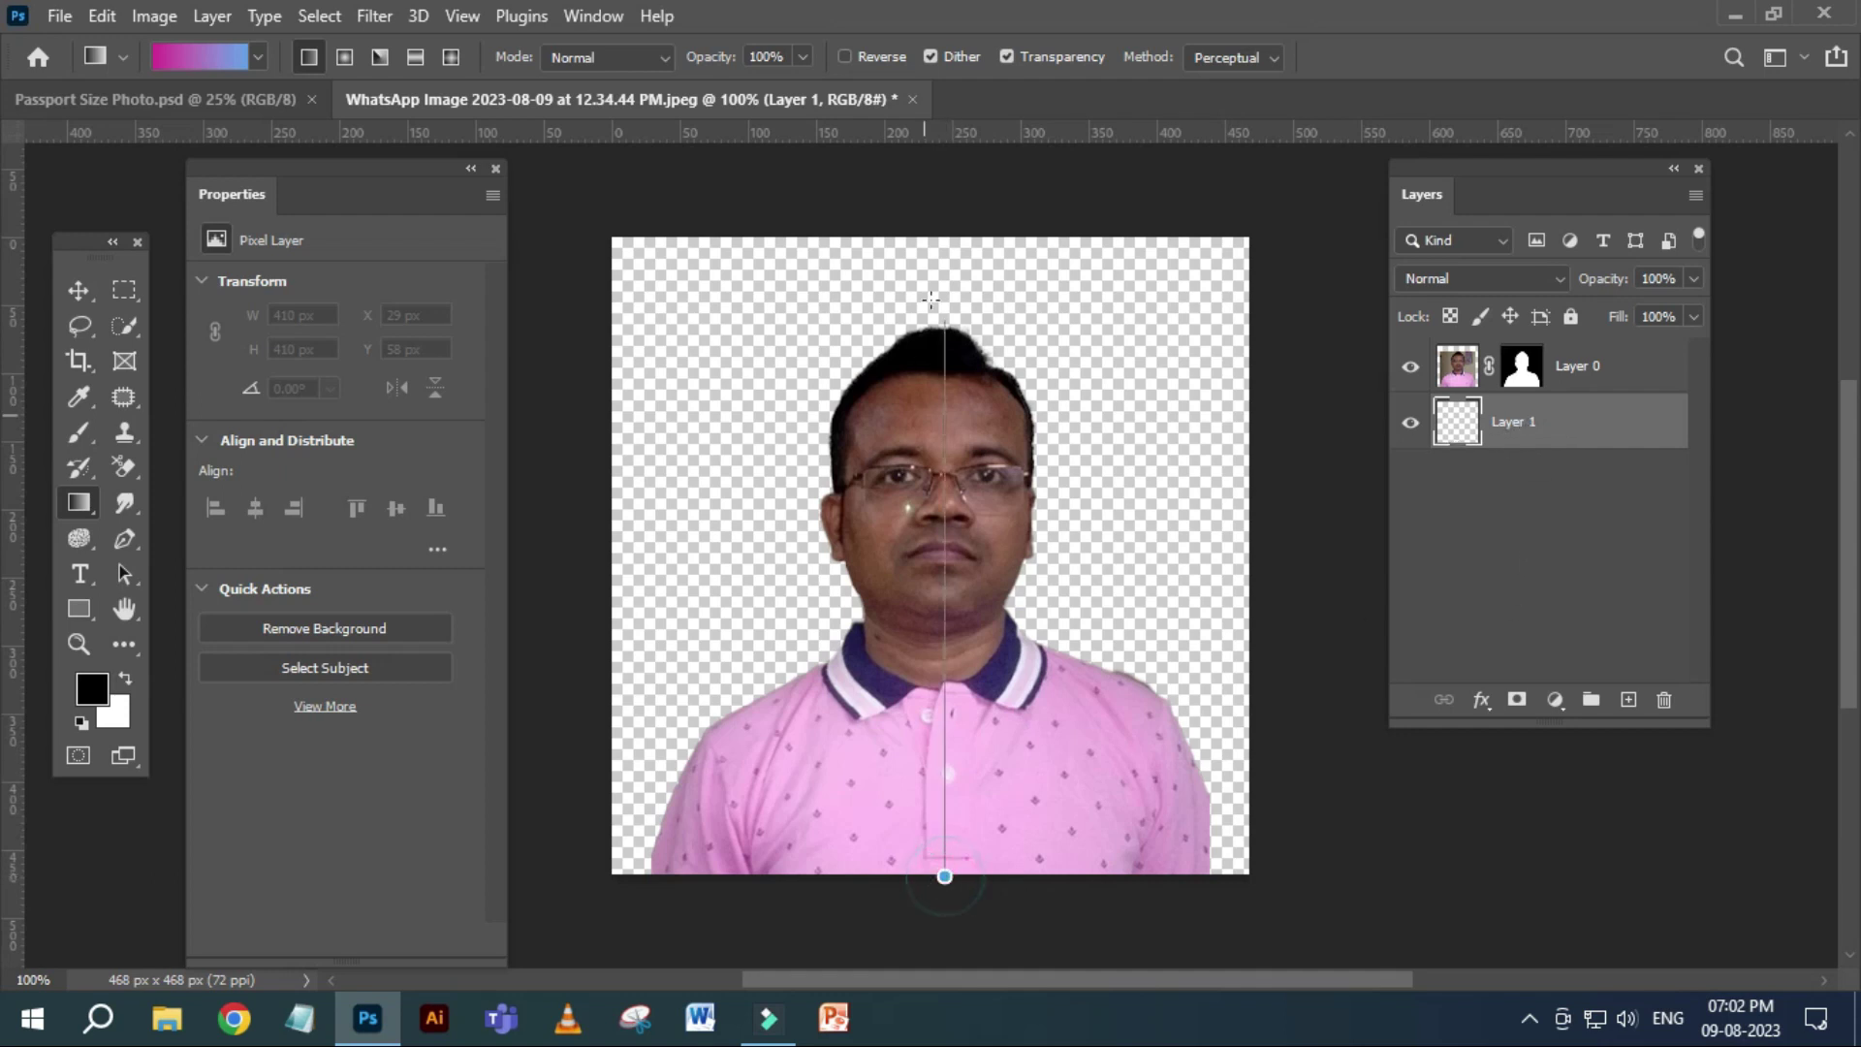
{"action": "left_click_drag", "start_coordinate": [929, 227], "coordinate": [928, 226]}
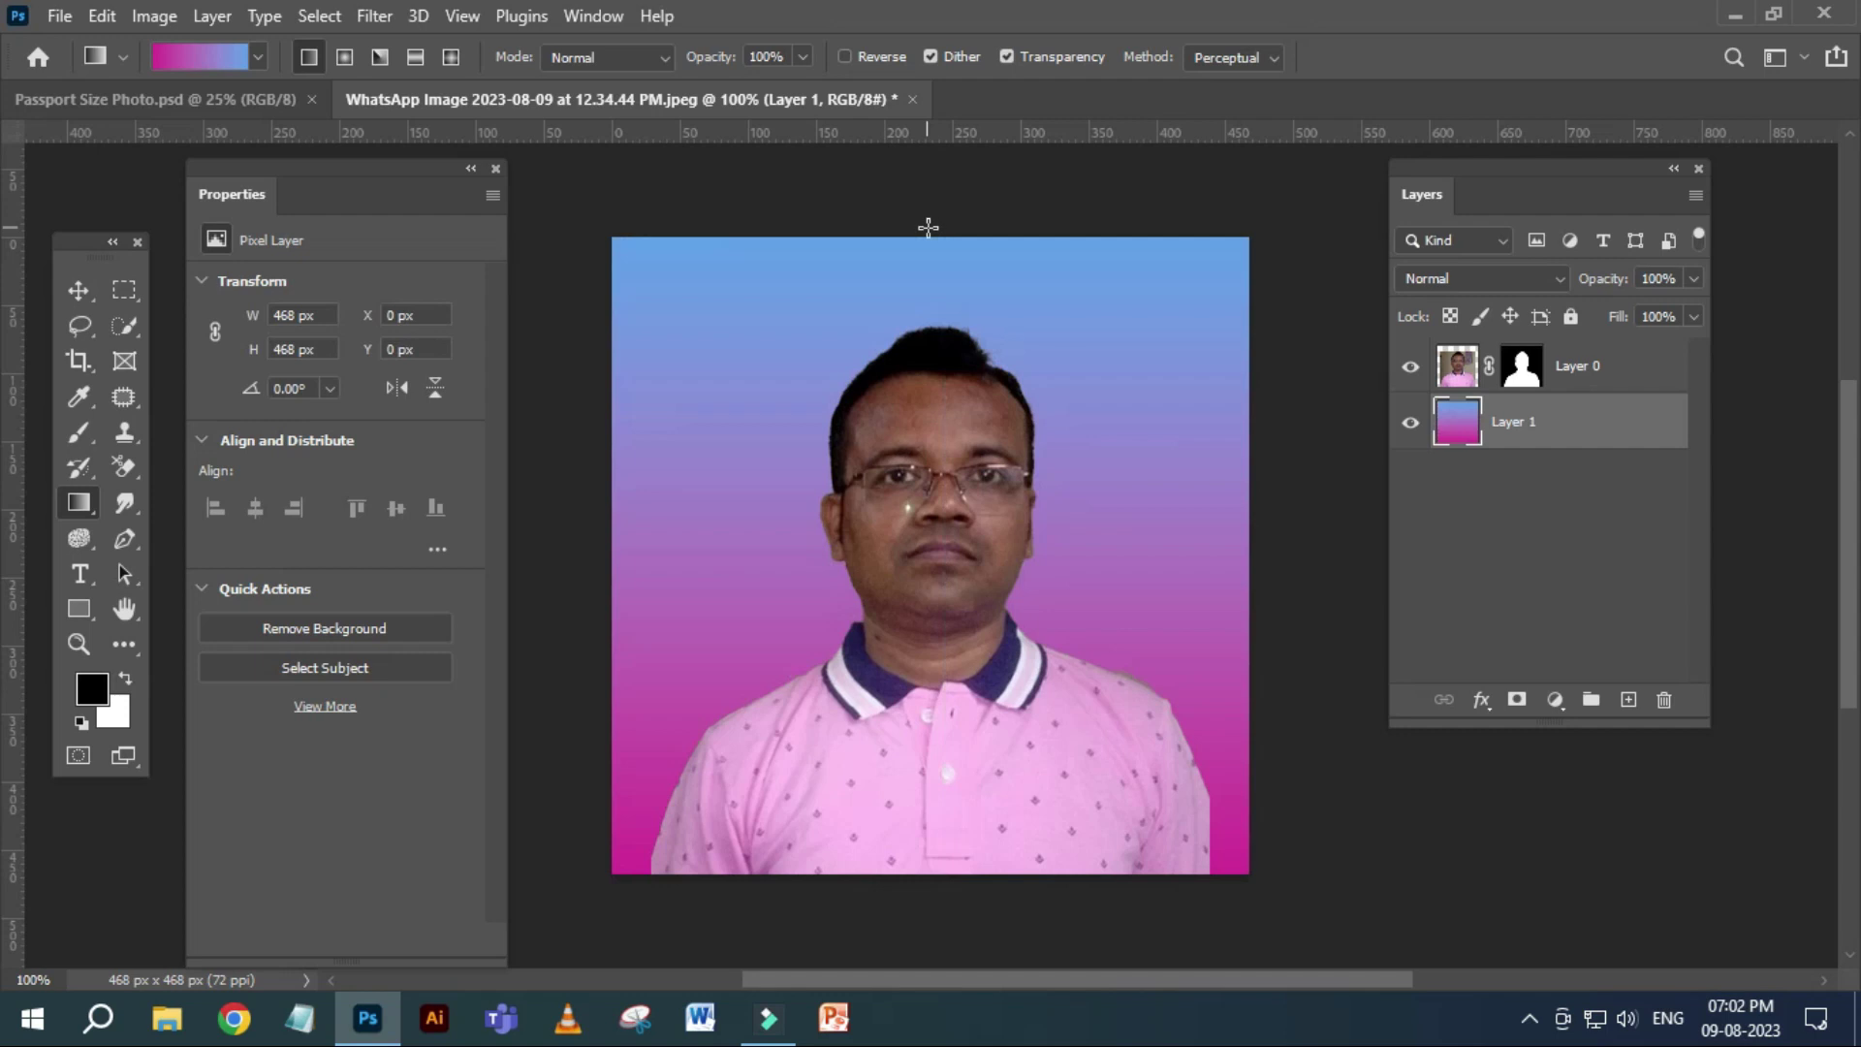
{"action": "left_click", "coordinate": [72, 285]}
{"action": "left_click", "coordinate": [1360, 864]}
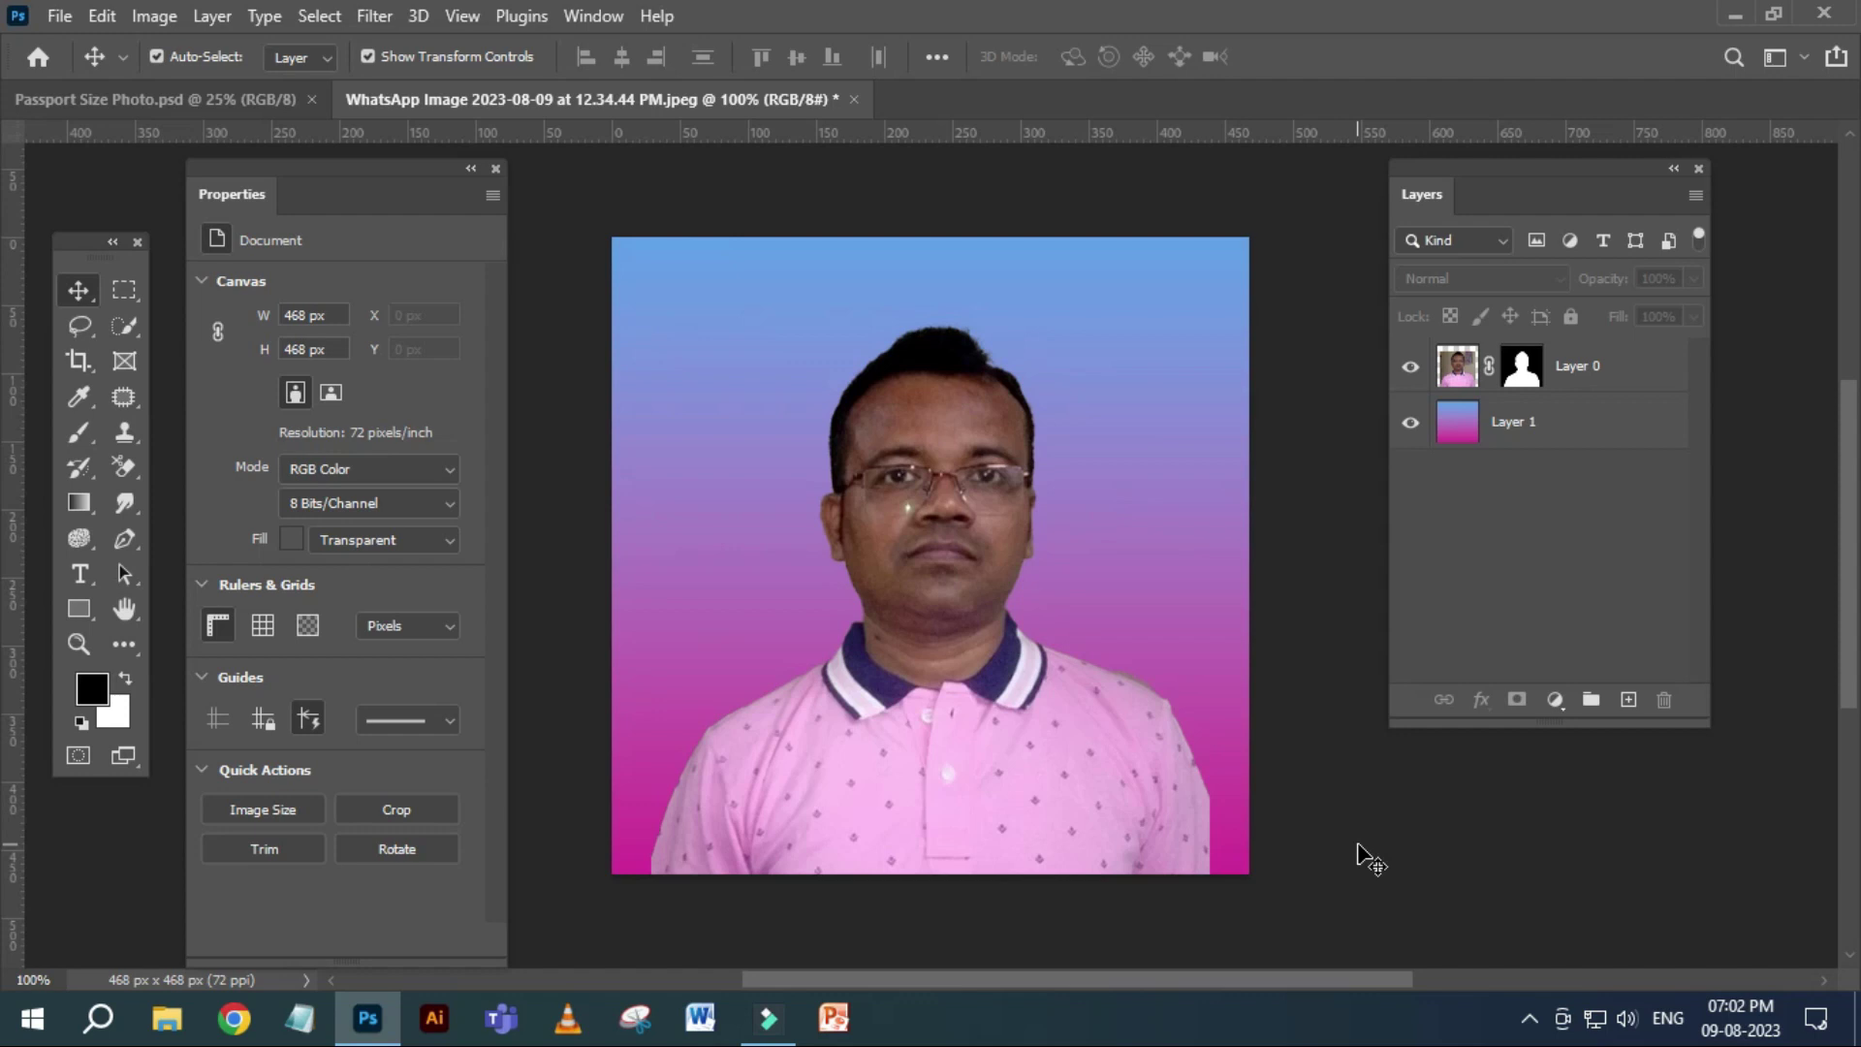
Crop to 40 × 50 mm at 300 px/in, framing the man's head and shoulders.
{"action": "left_click", "coordinate": [1346, 789]}
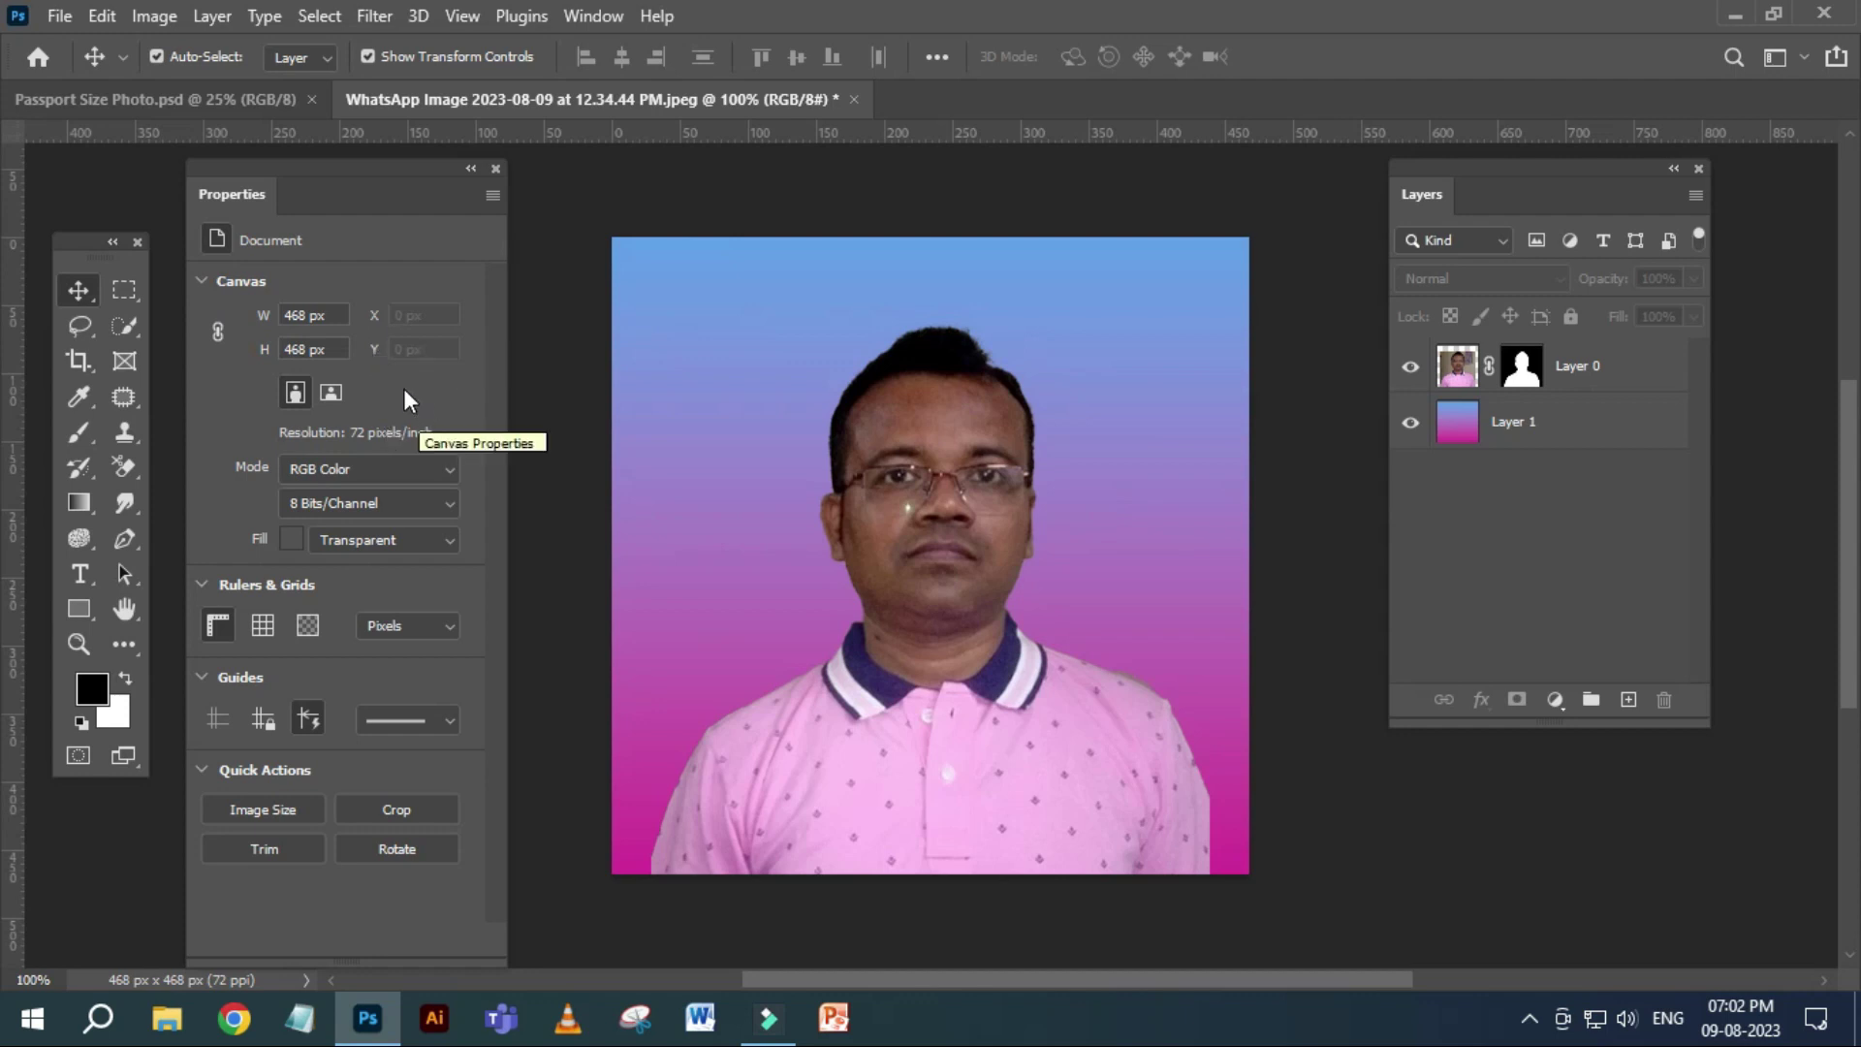
{"action": "left_click", "coordinate": [75, 362]}
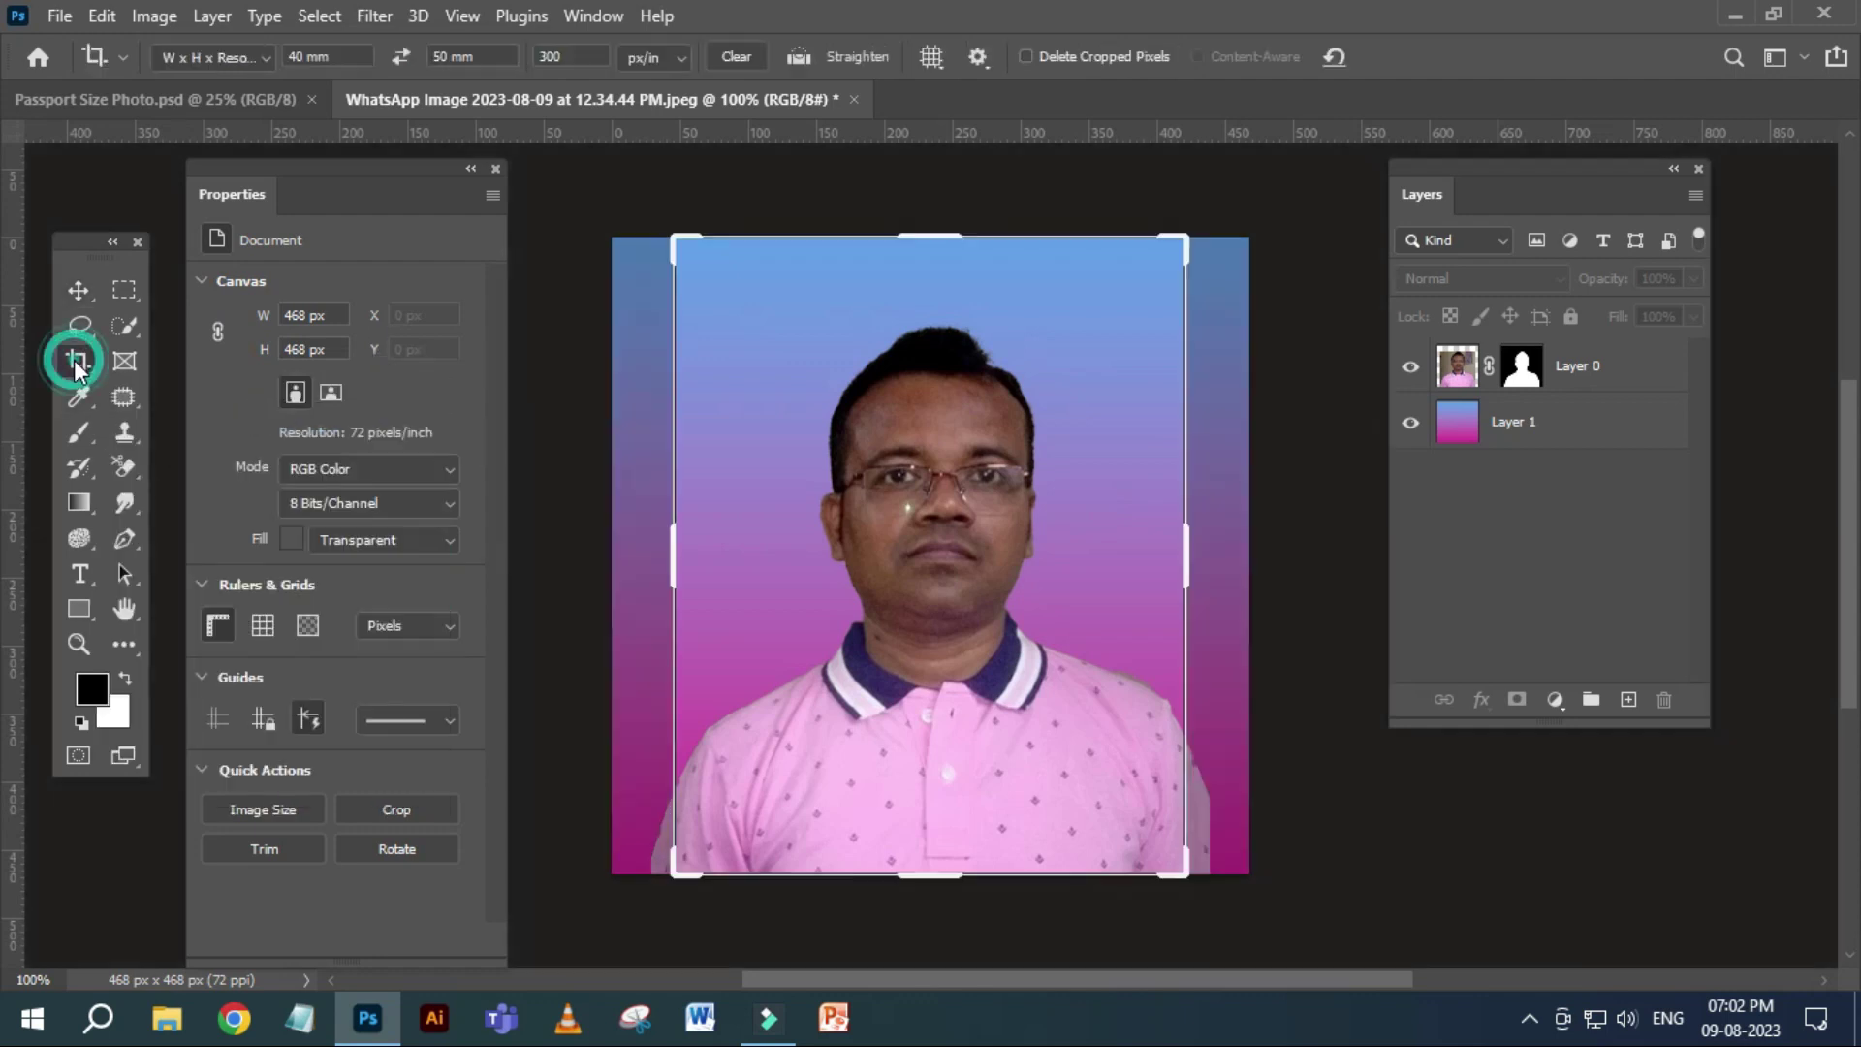
{"action": "left_click", "coordinate": [333, 50]}
{"action": "left_click", "coordinate": [489, 56]}
{"action": "left_click", "coordinate": [580, 56]}
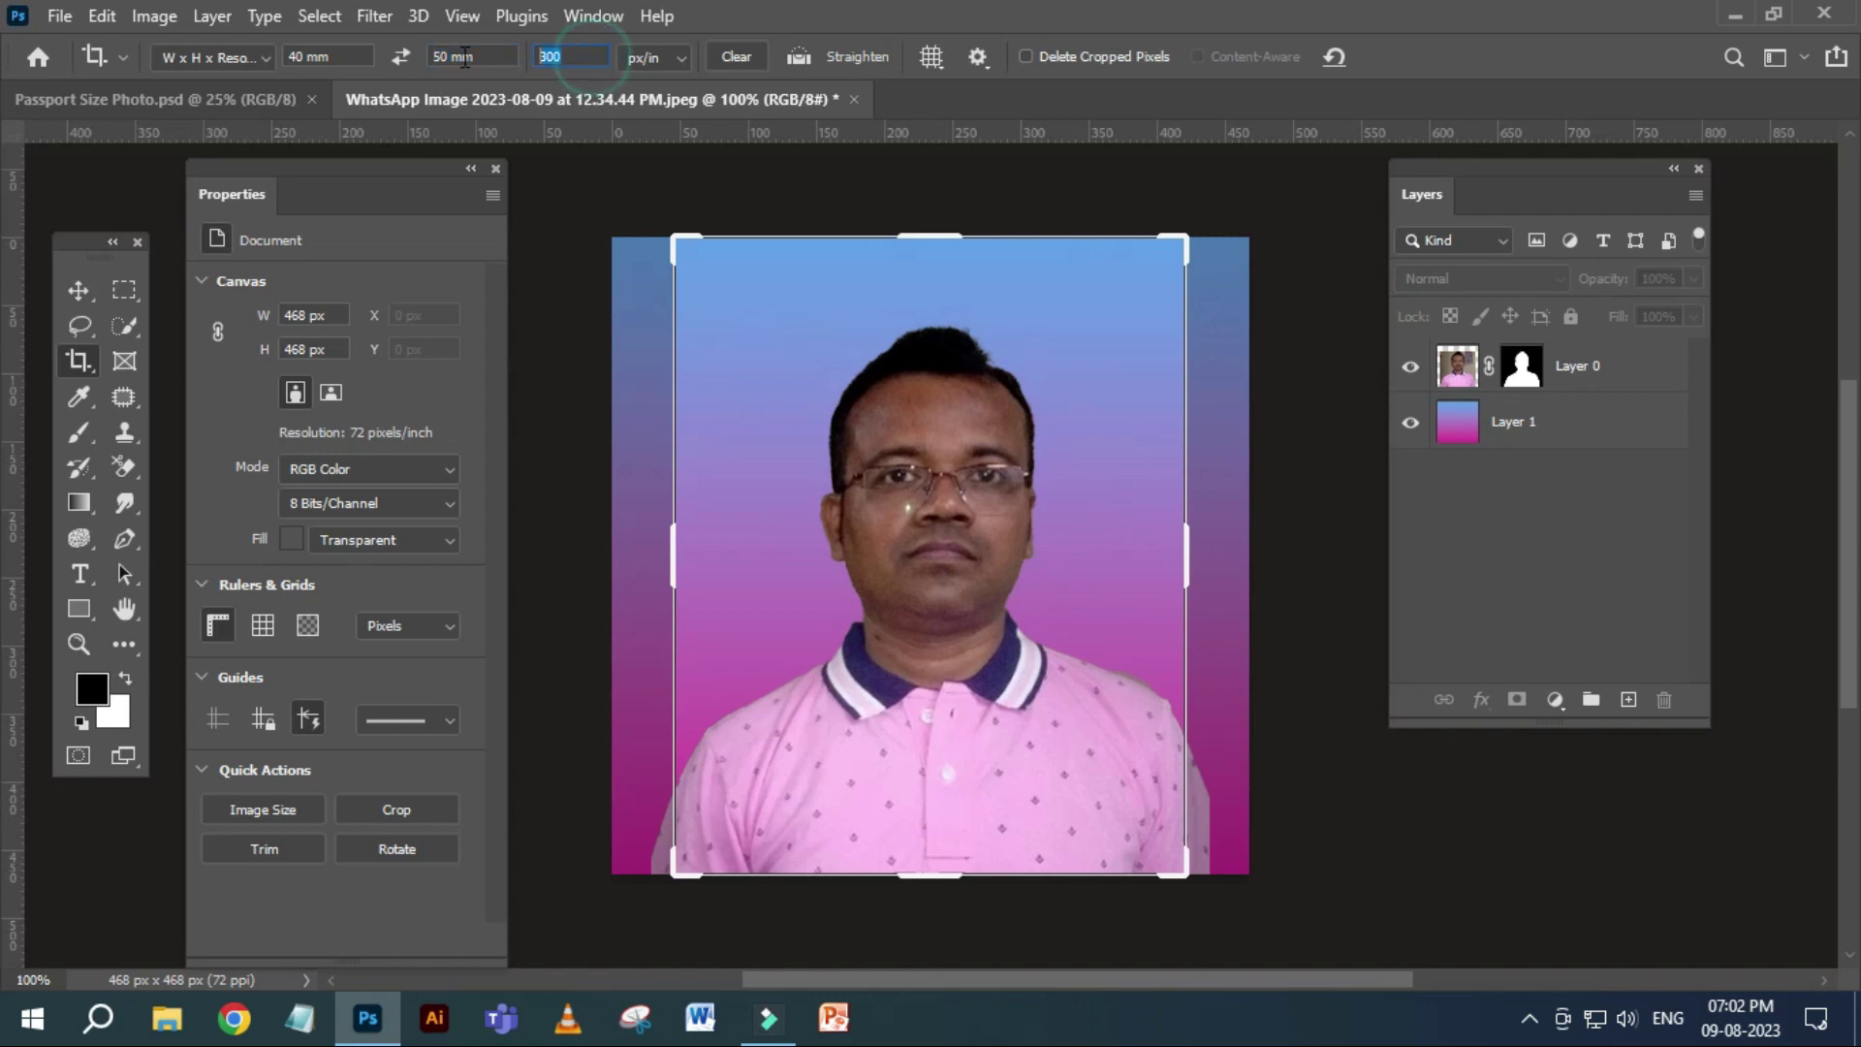
{"action": "left_click", "coordinate": [1092, 393]}
{"action": "left_click_drag", "start_coordinate": [1181, 235], "coordinate": [1163, 279]}
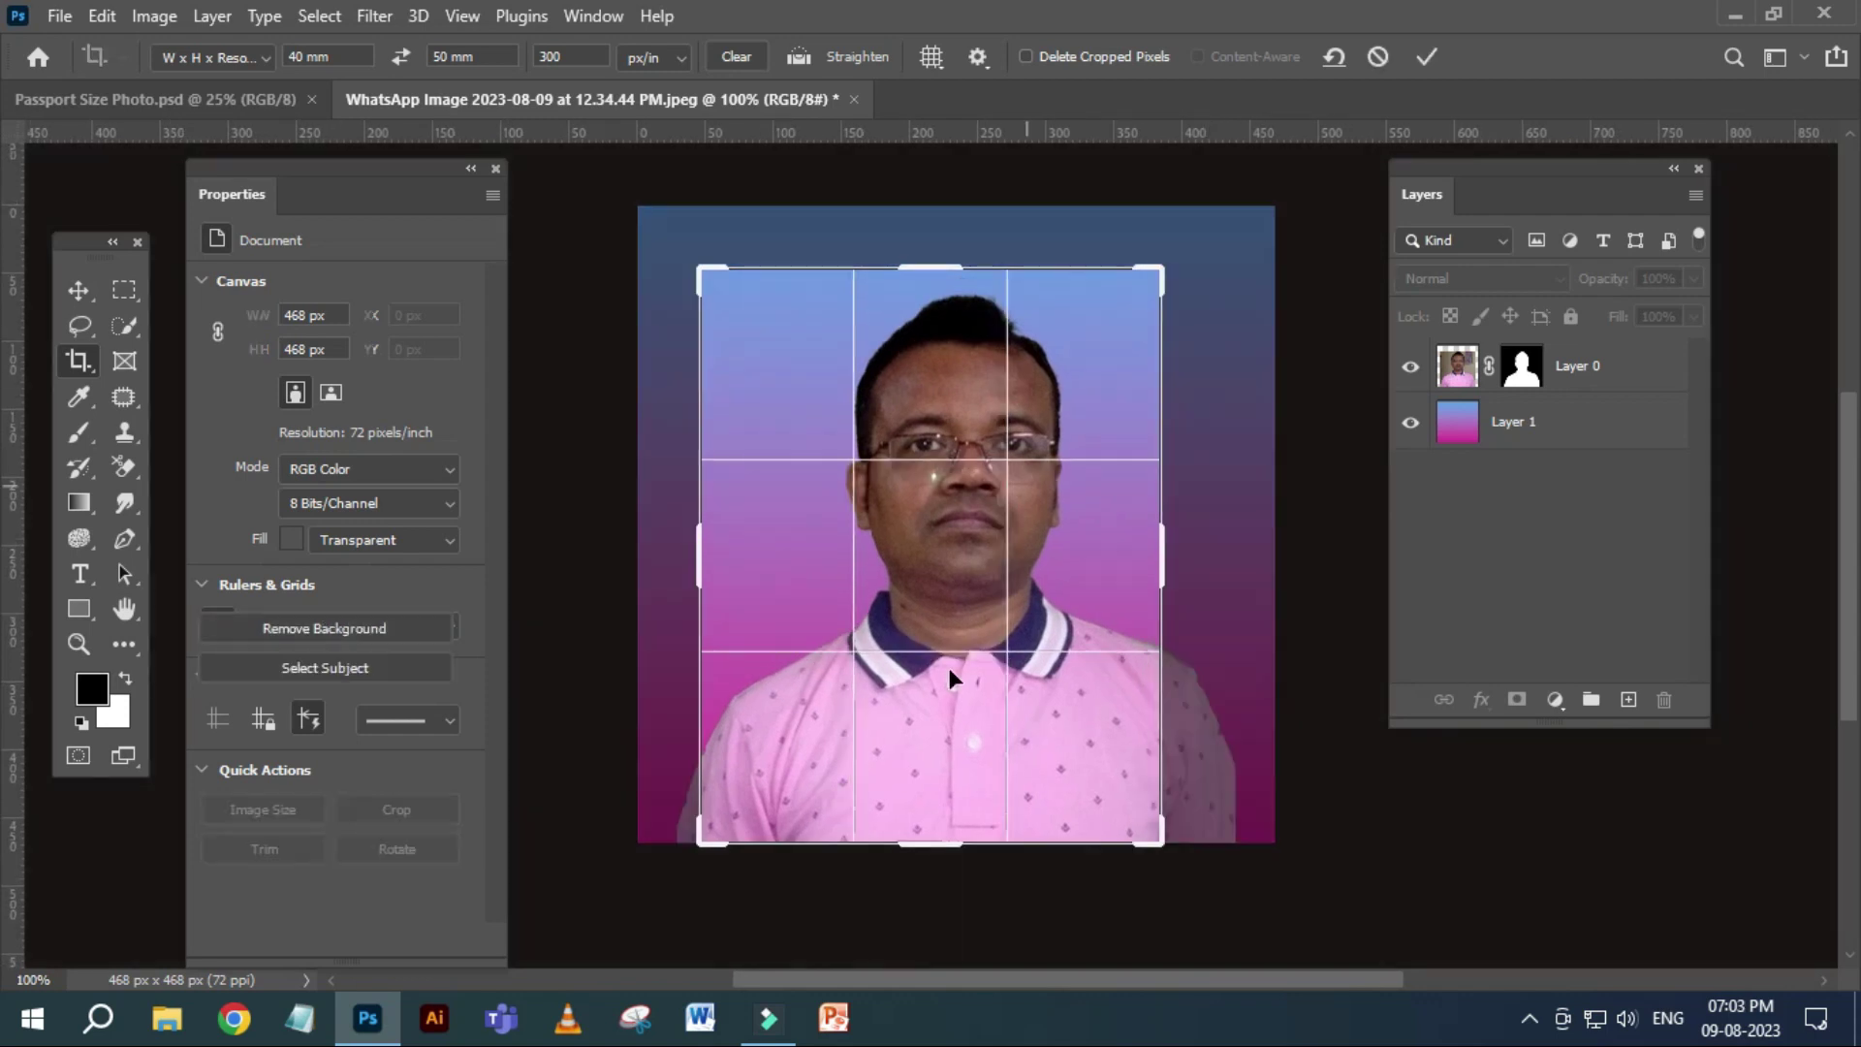
{"action": "left_click_drag", "start_coordinate": [940, 730], "coordinate": [866, 735]}
{"action": "key", "text": "Return"}
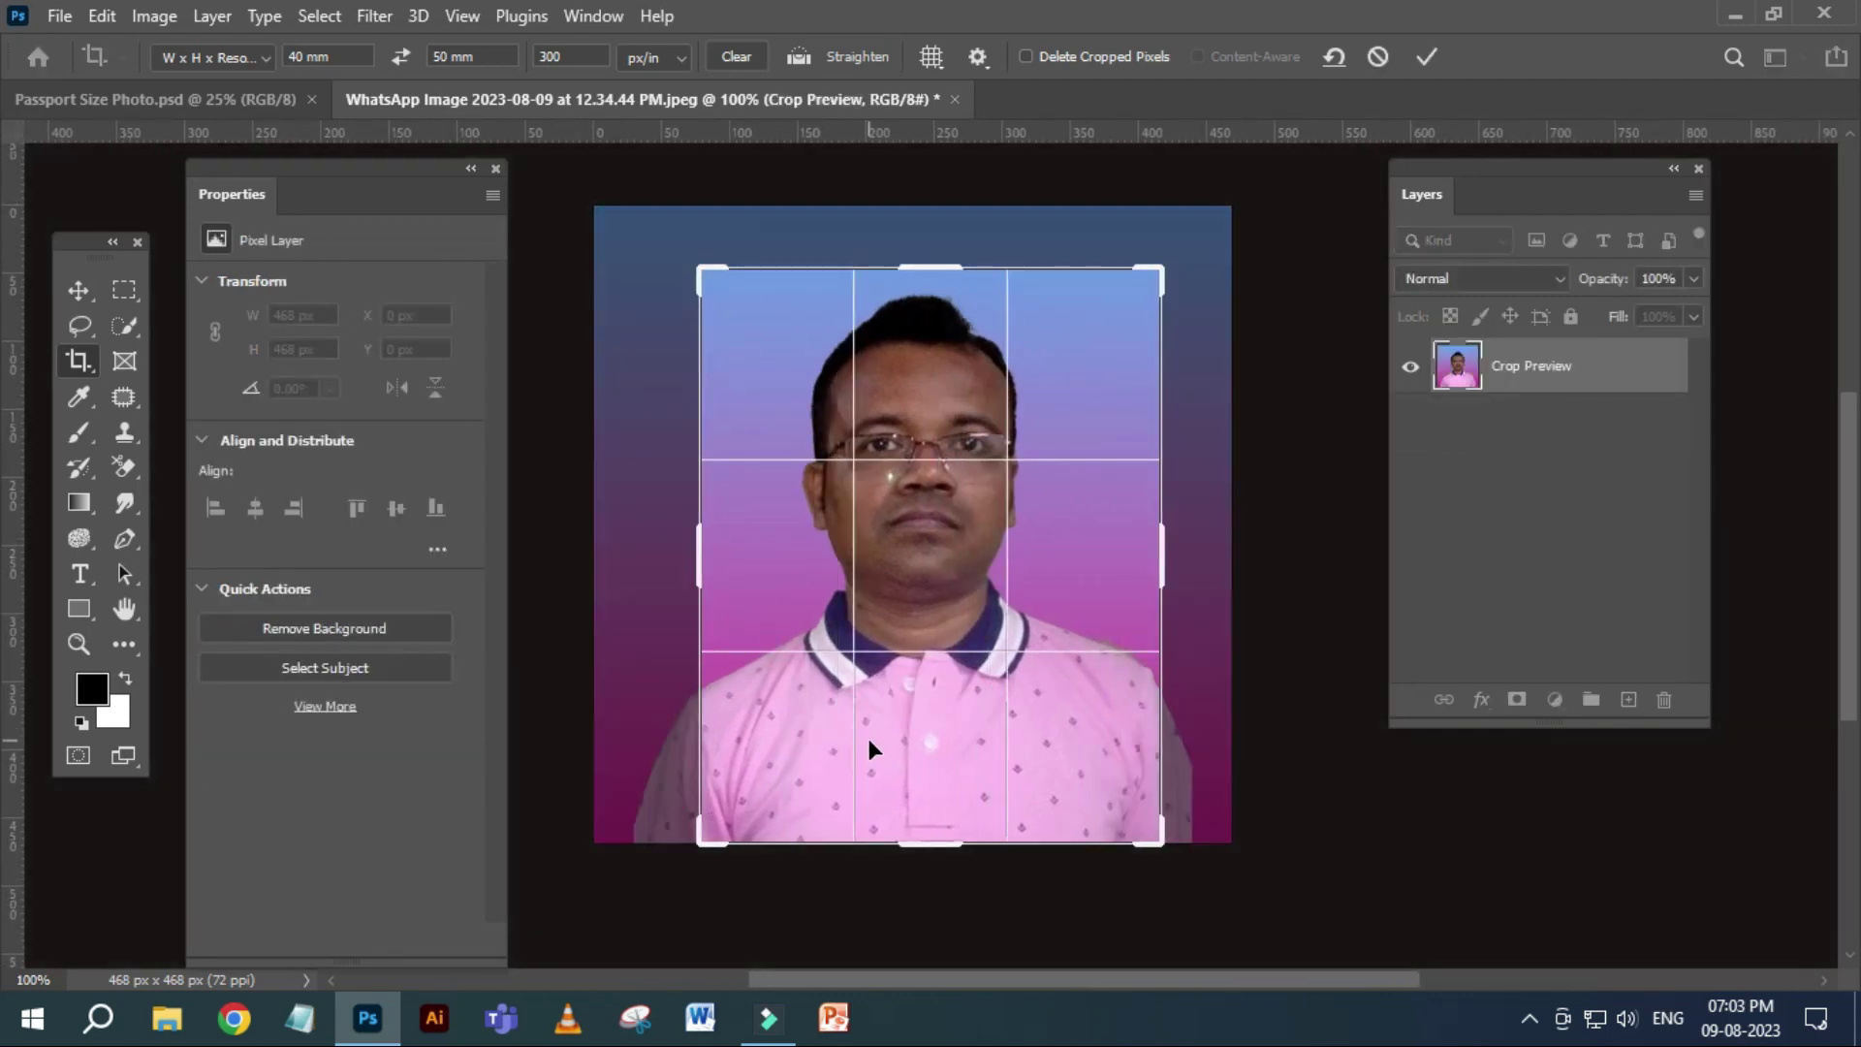
Zoom out and Merge Visible so the portrait and gradient become one layer.
{"action": "left_click", "coordinate": [77, 290]}
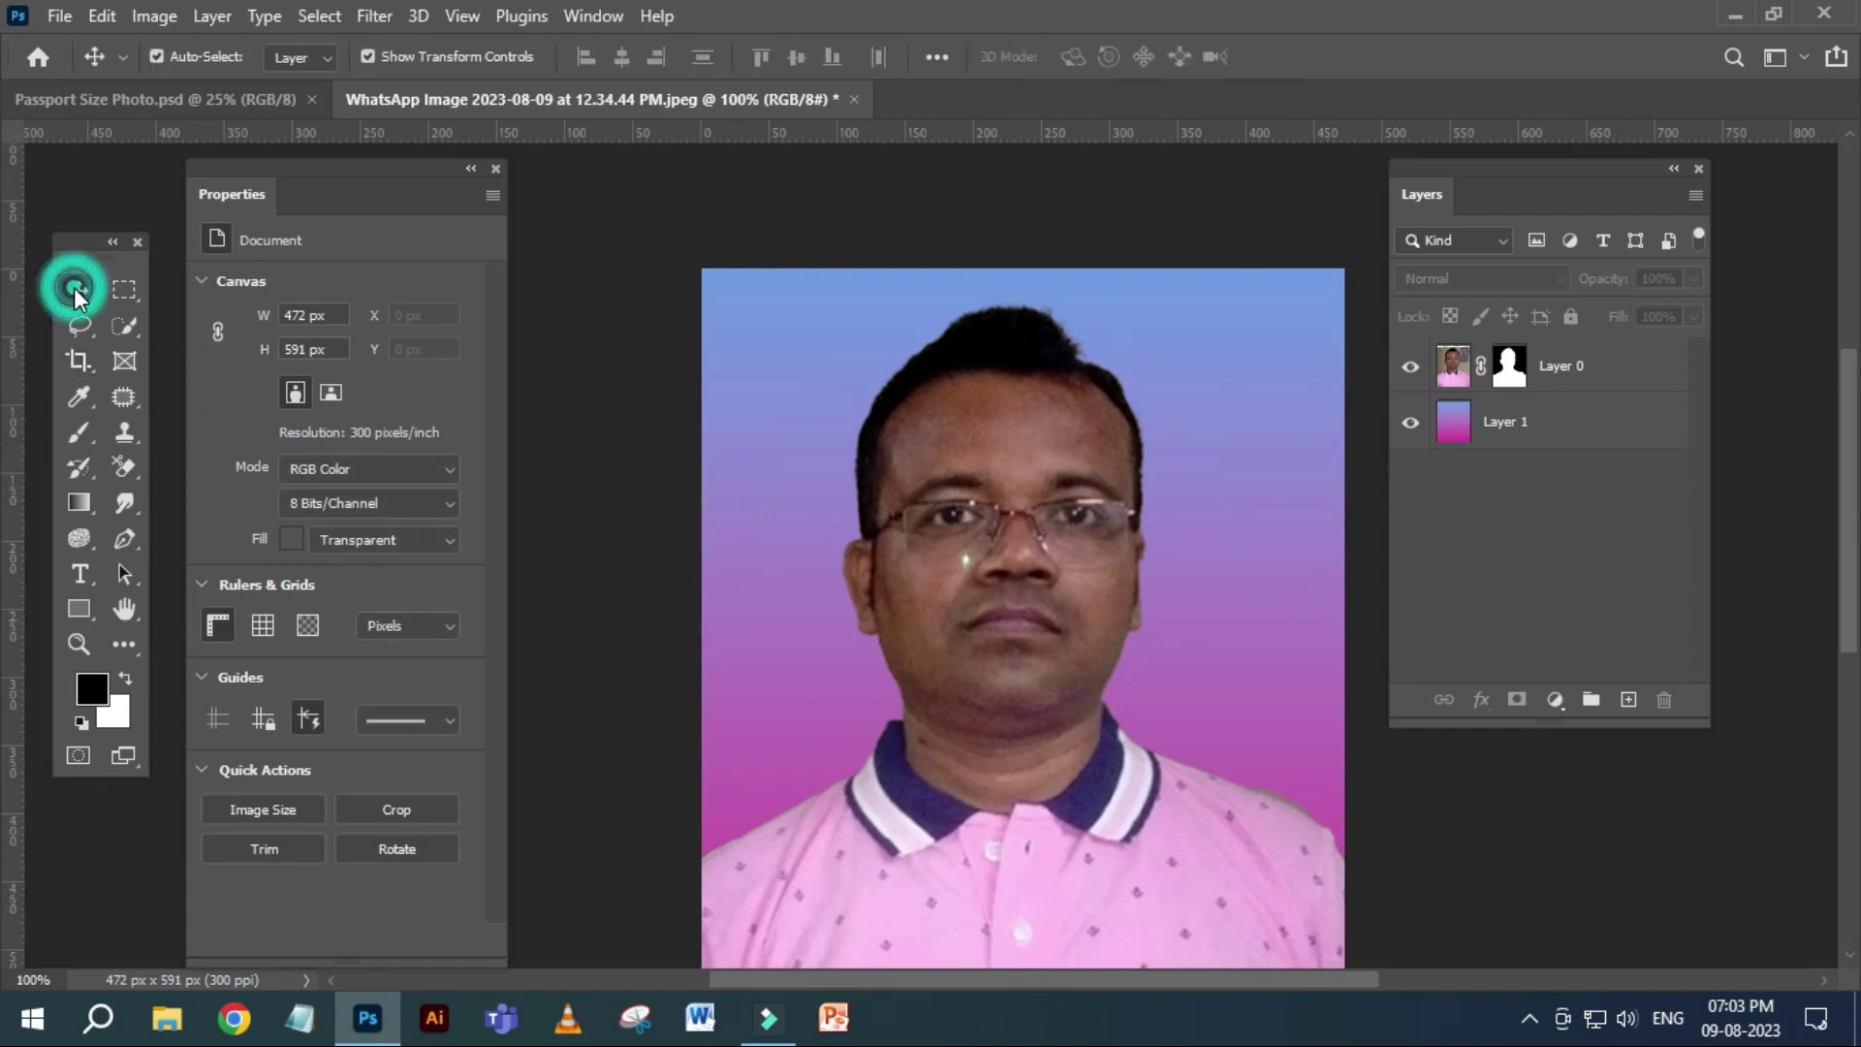
{"action": "key", "text": "ctrl+1"}
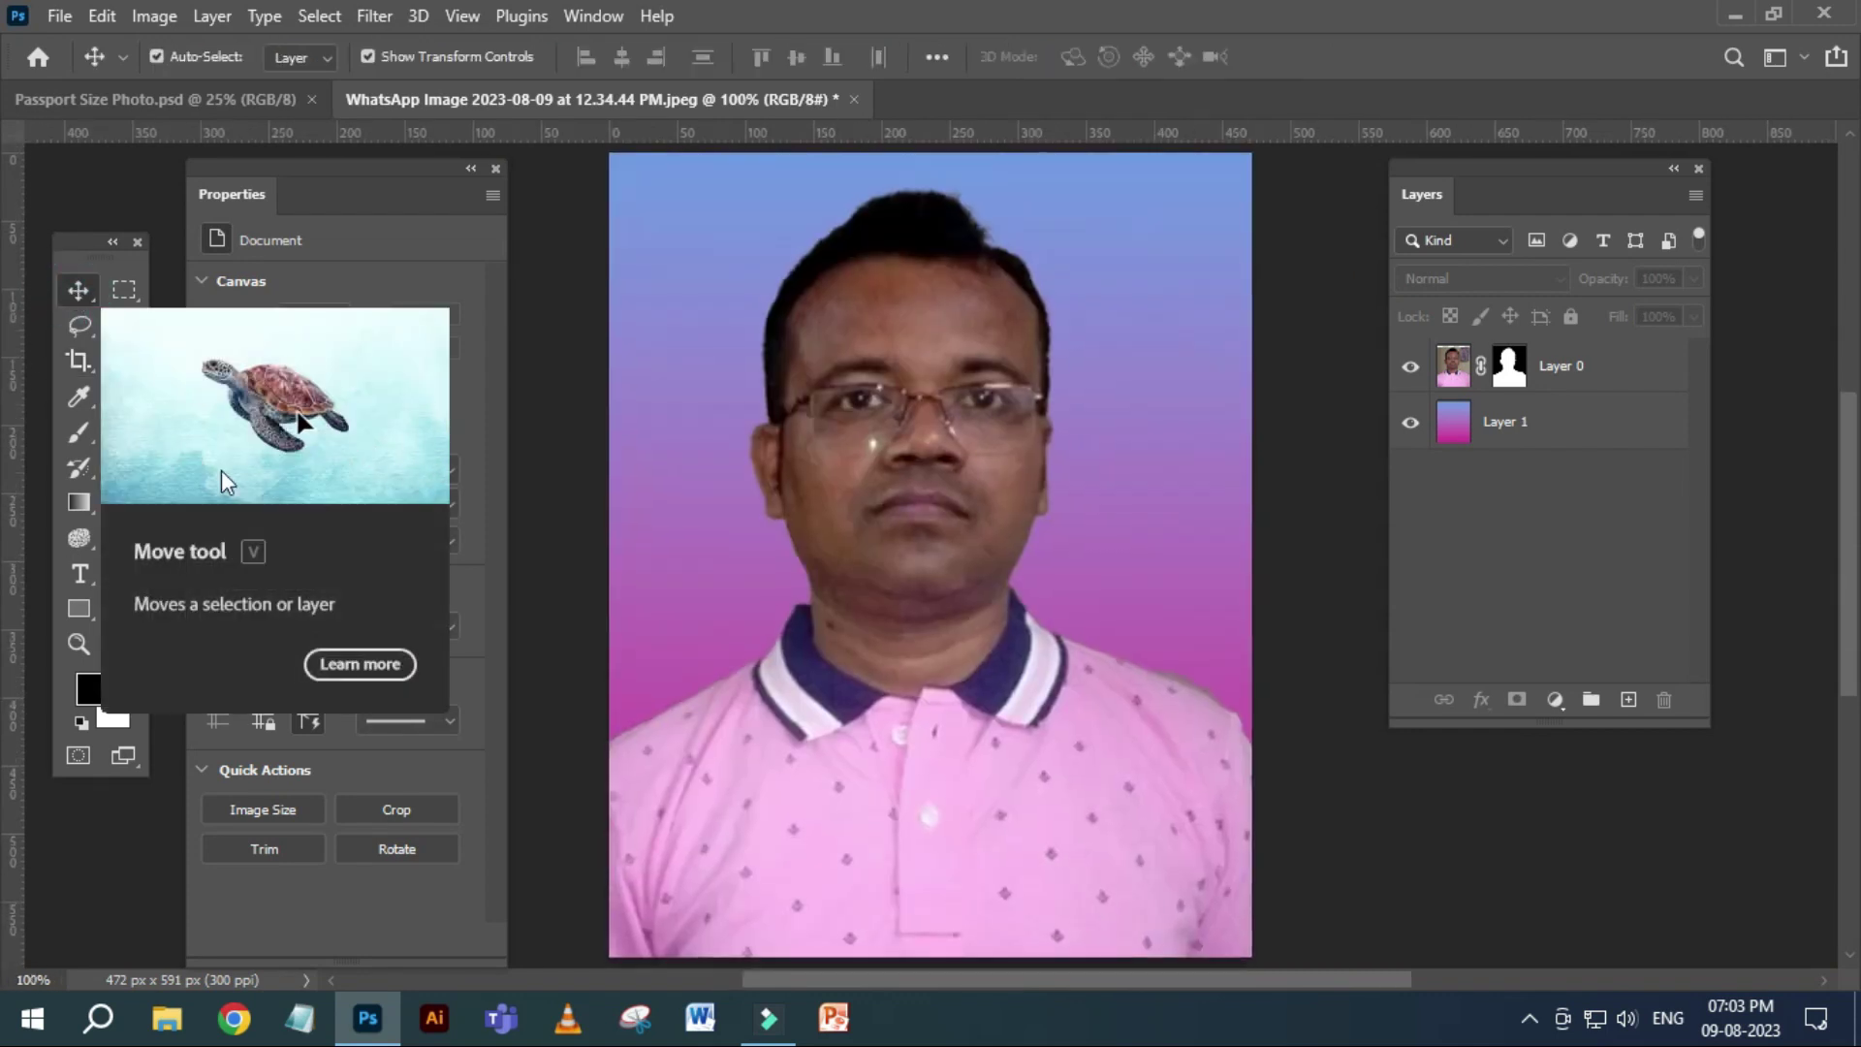
{"action": "key", "text": "ctrl+minus"}
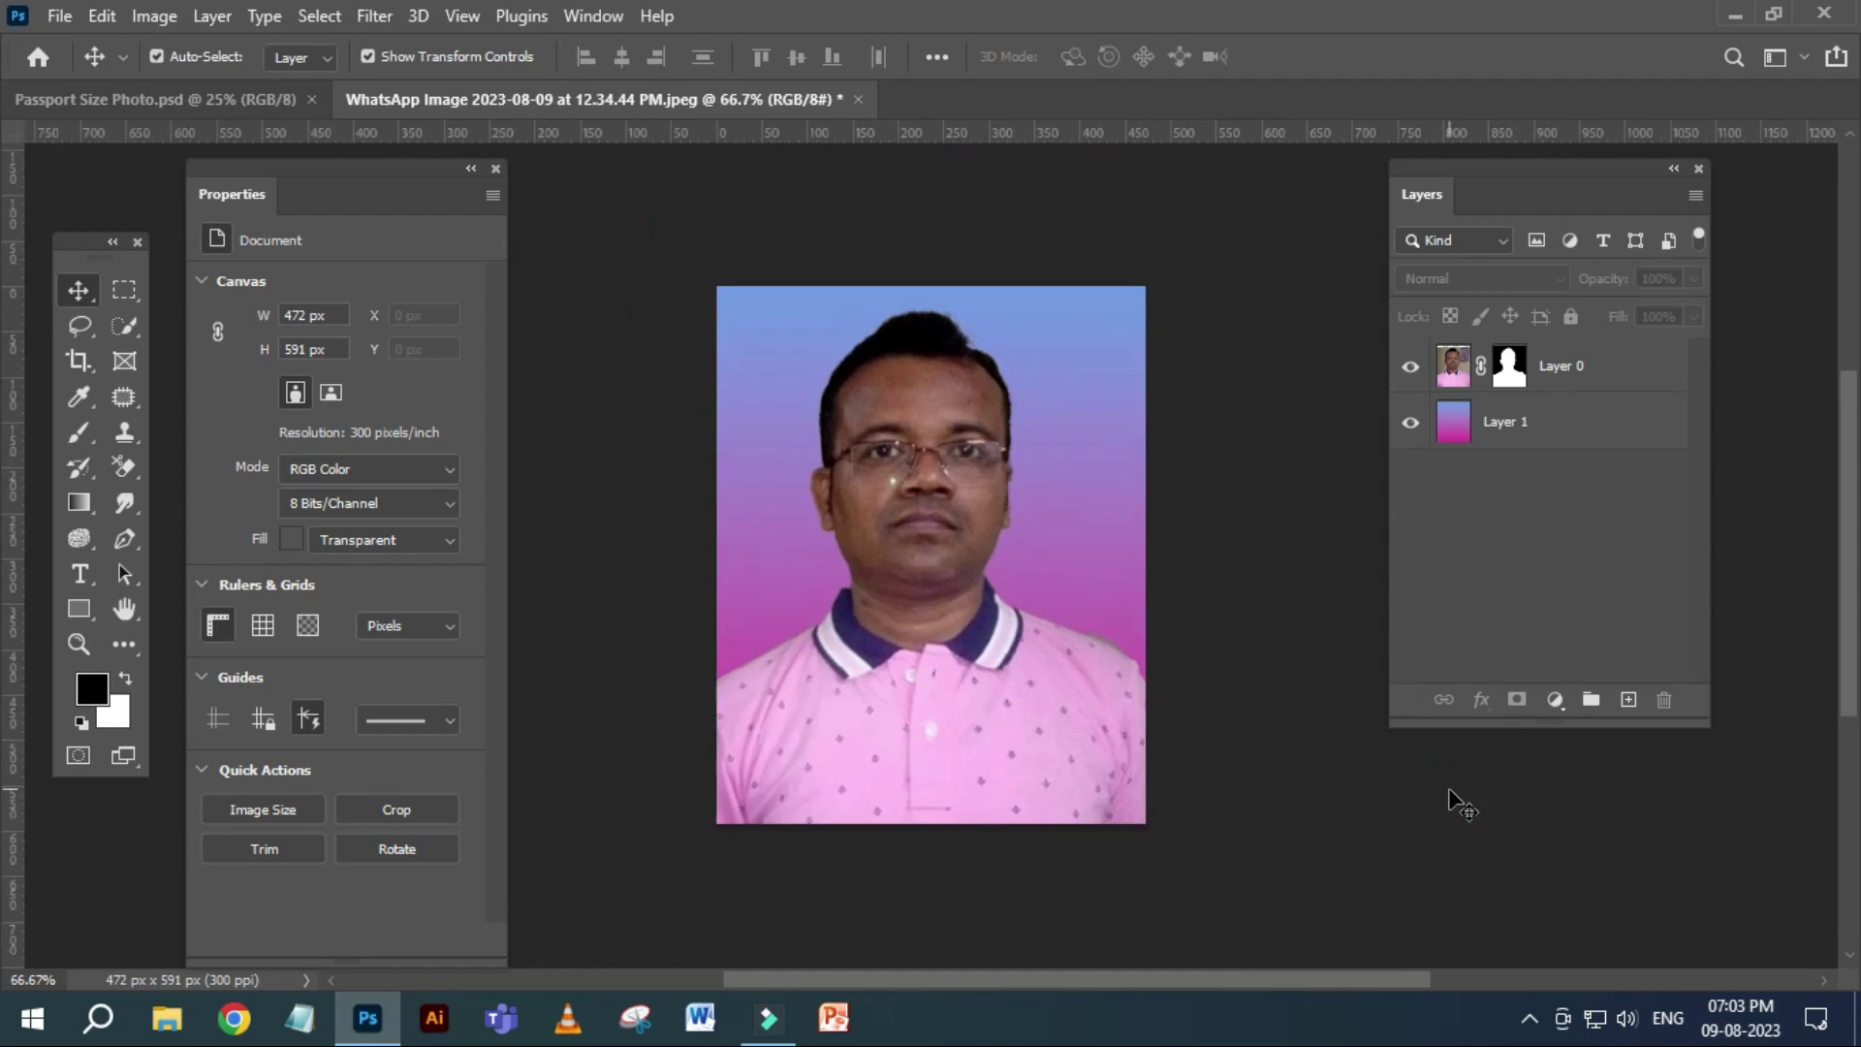
{"action": "left_click", "coordinate": [1015, 765]}
{"action": "left_click", "coordinate": [1280, 787]}
{"action": "left_click", "coordinate": [158, 20]}
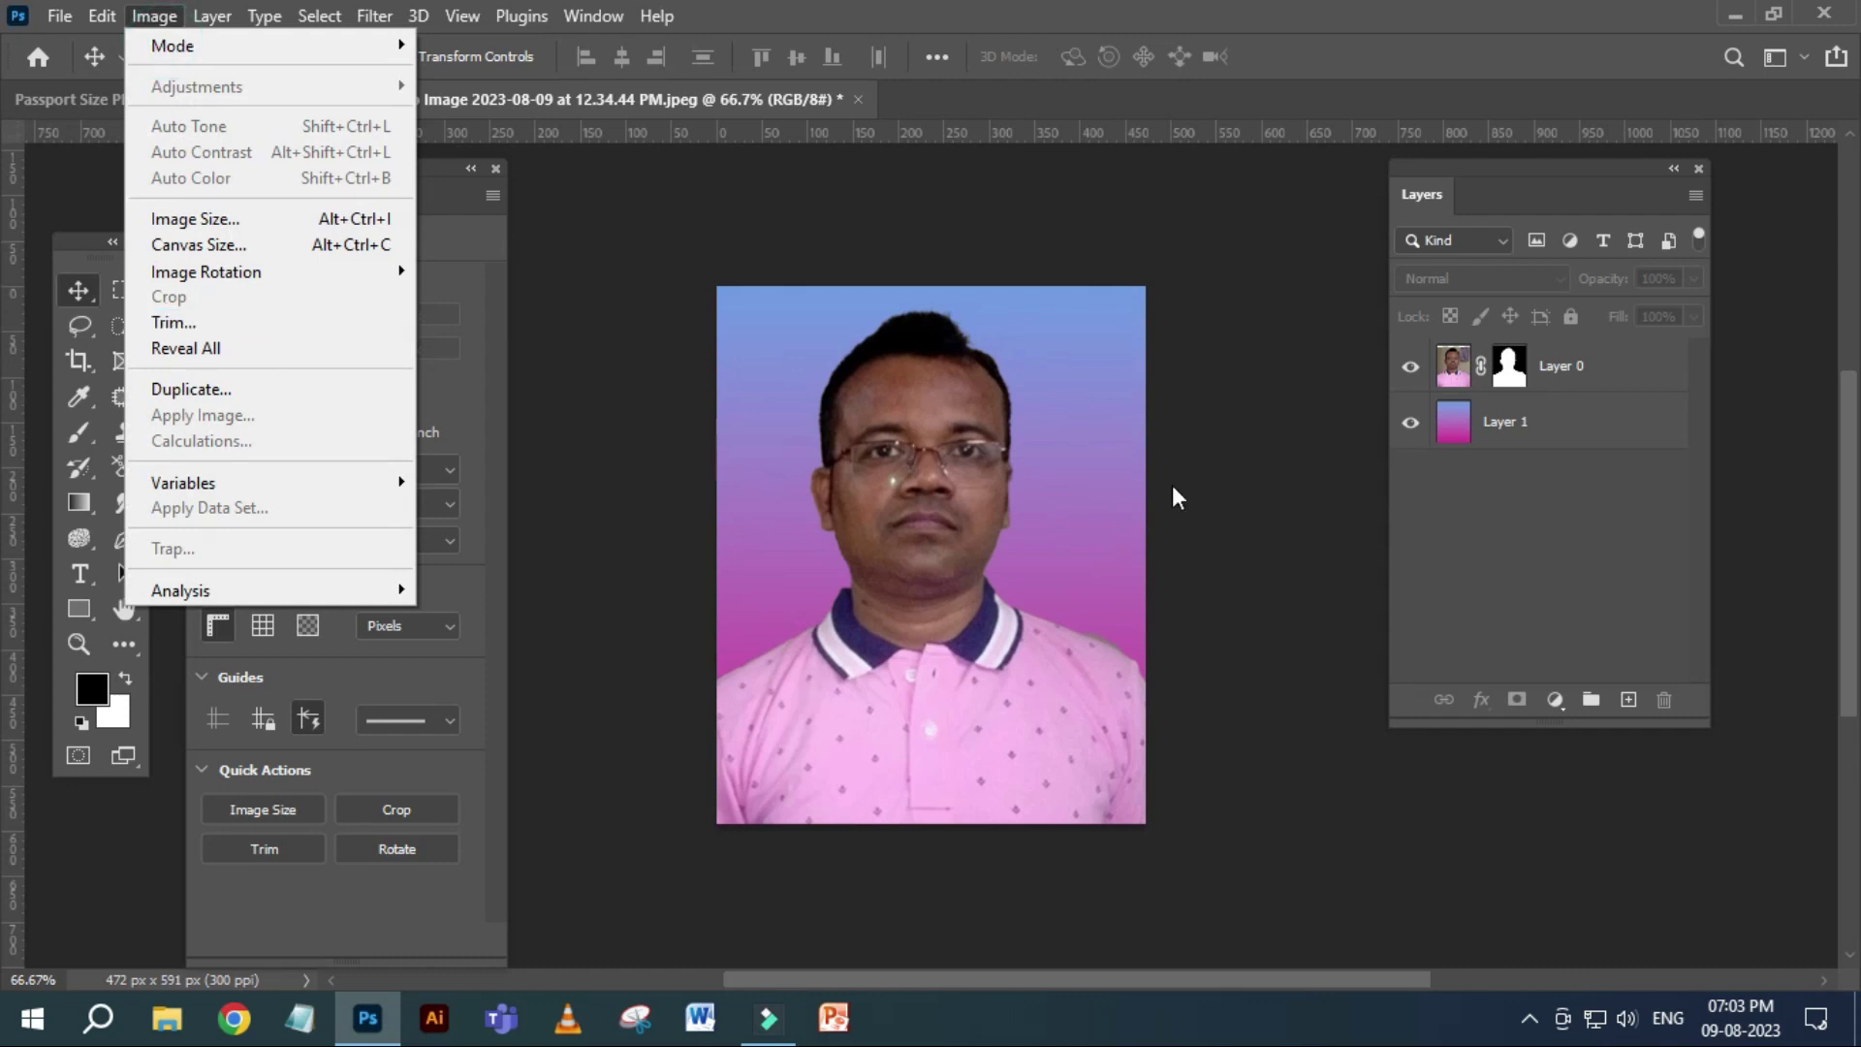
{"action": "left_click", "coordinate": [1632, 437]}
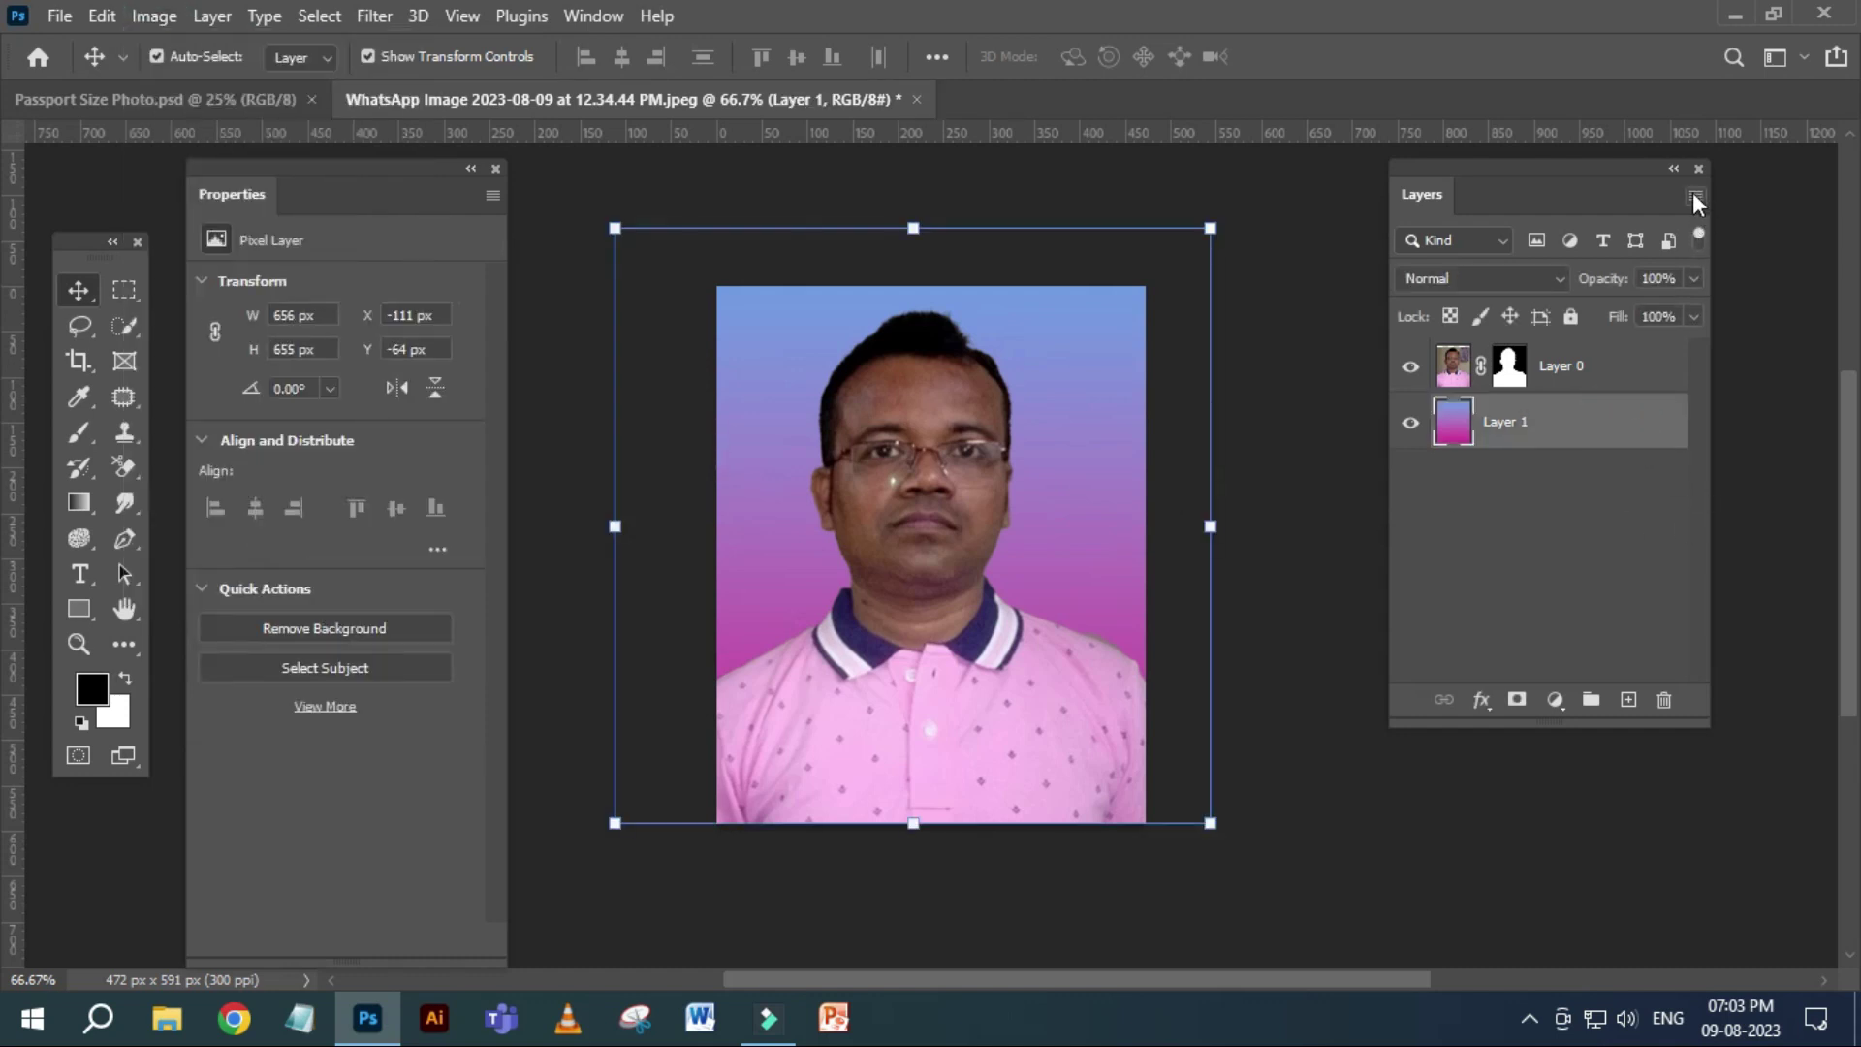
{"action": "left_click", "coordinate": [1694, 197]}
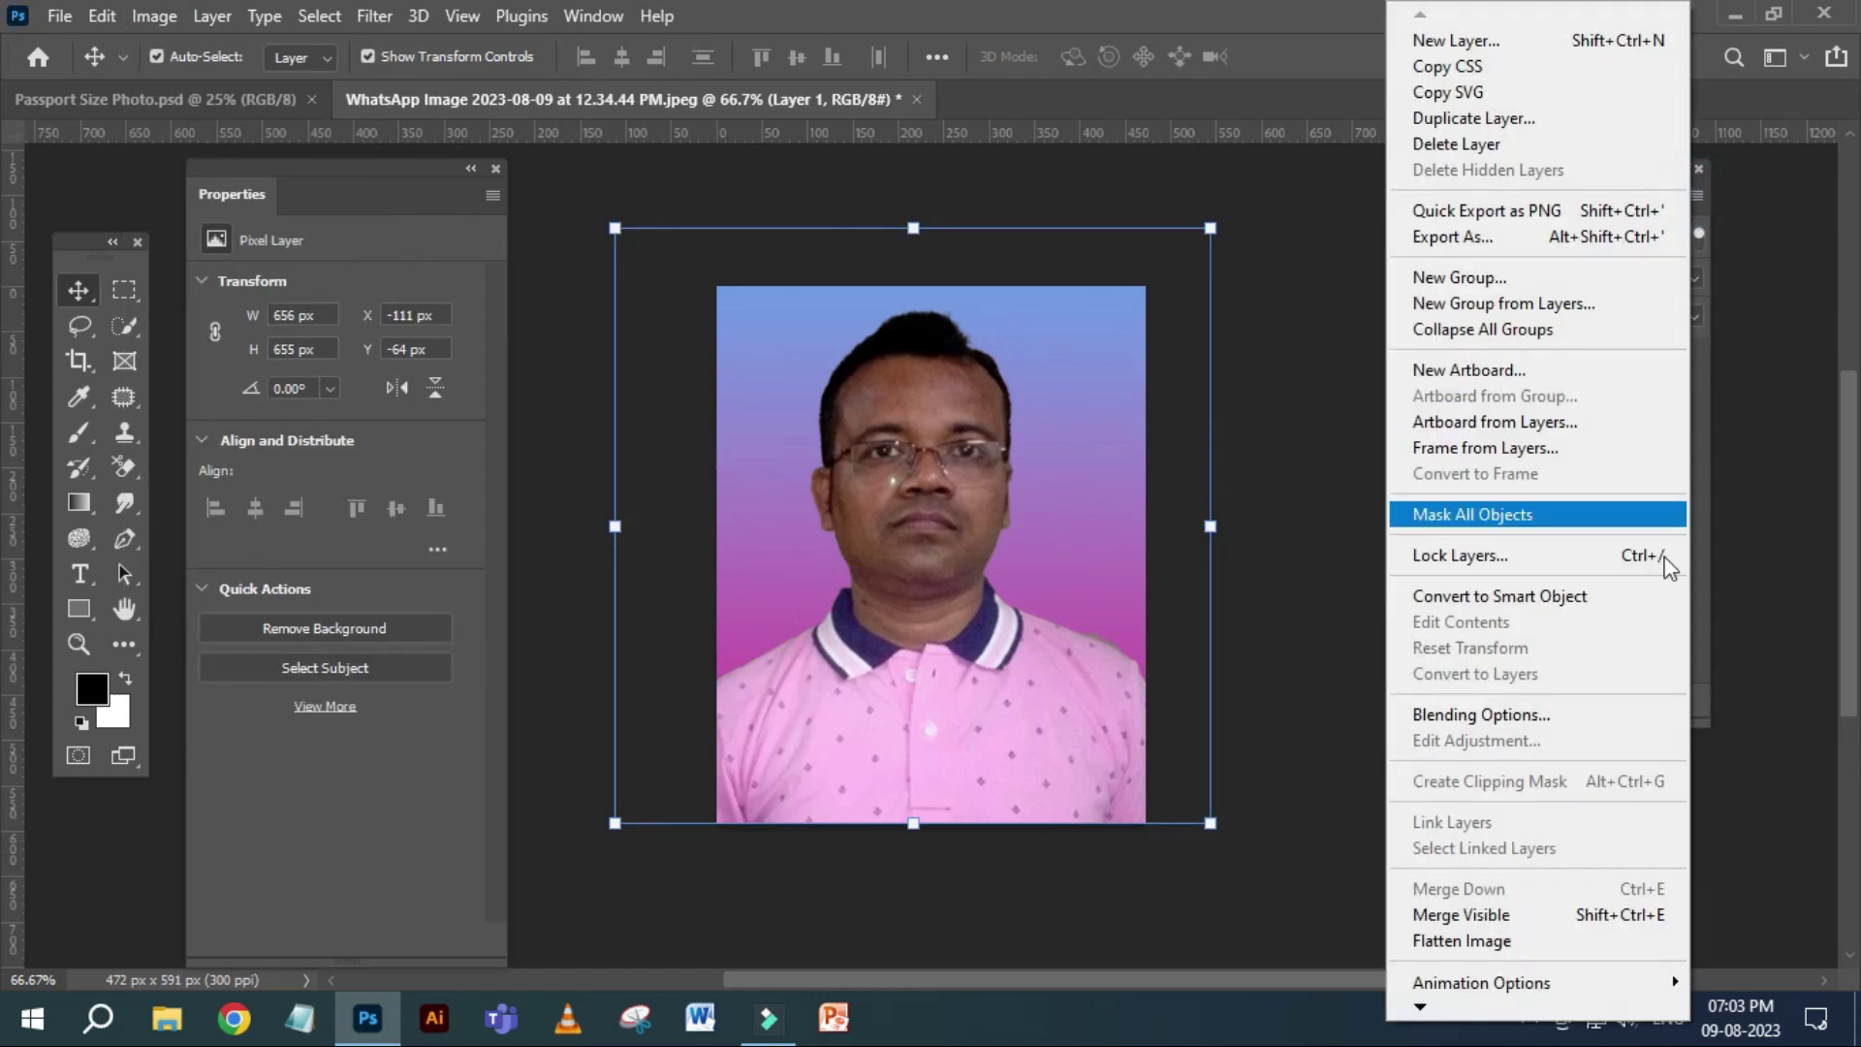
{"action": "left_click", "coordinate": [1497, 916]}
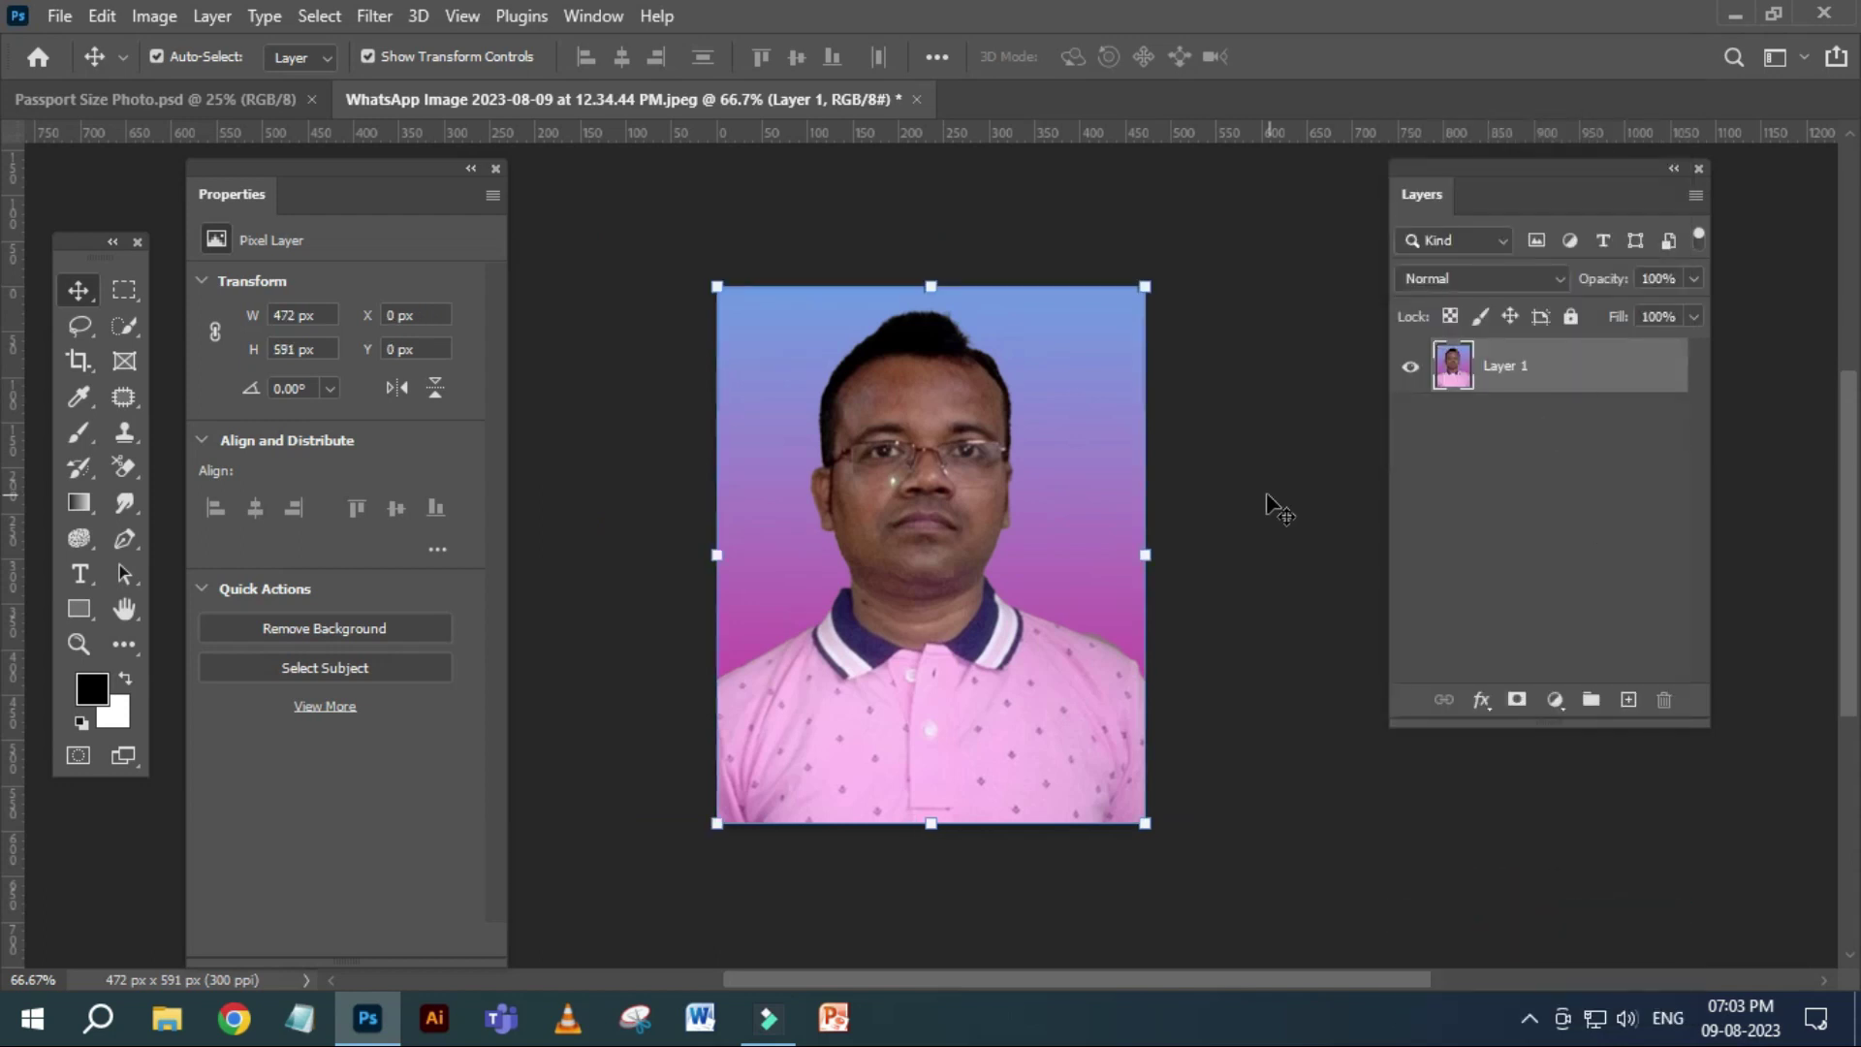
{"action": "left_click", "coordinate": [1240, 525]}
{"action": "left_click", "coordinate": [1092, 524]}
Confirm in Image Size that the photo is 472 × 591 px, about 40 × 50 mm.
{"action": "left_click", "coordinate": [157, 16]}
{"action": "left_click", "coordinate": [177, 218]}
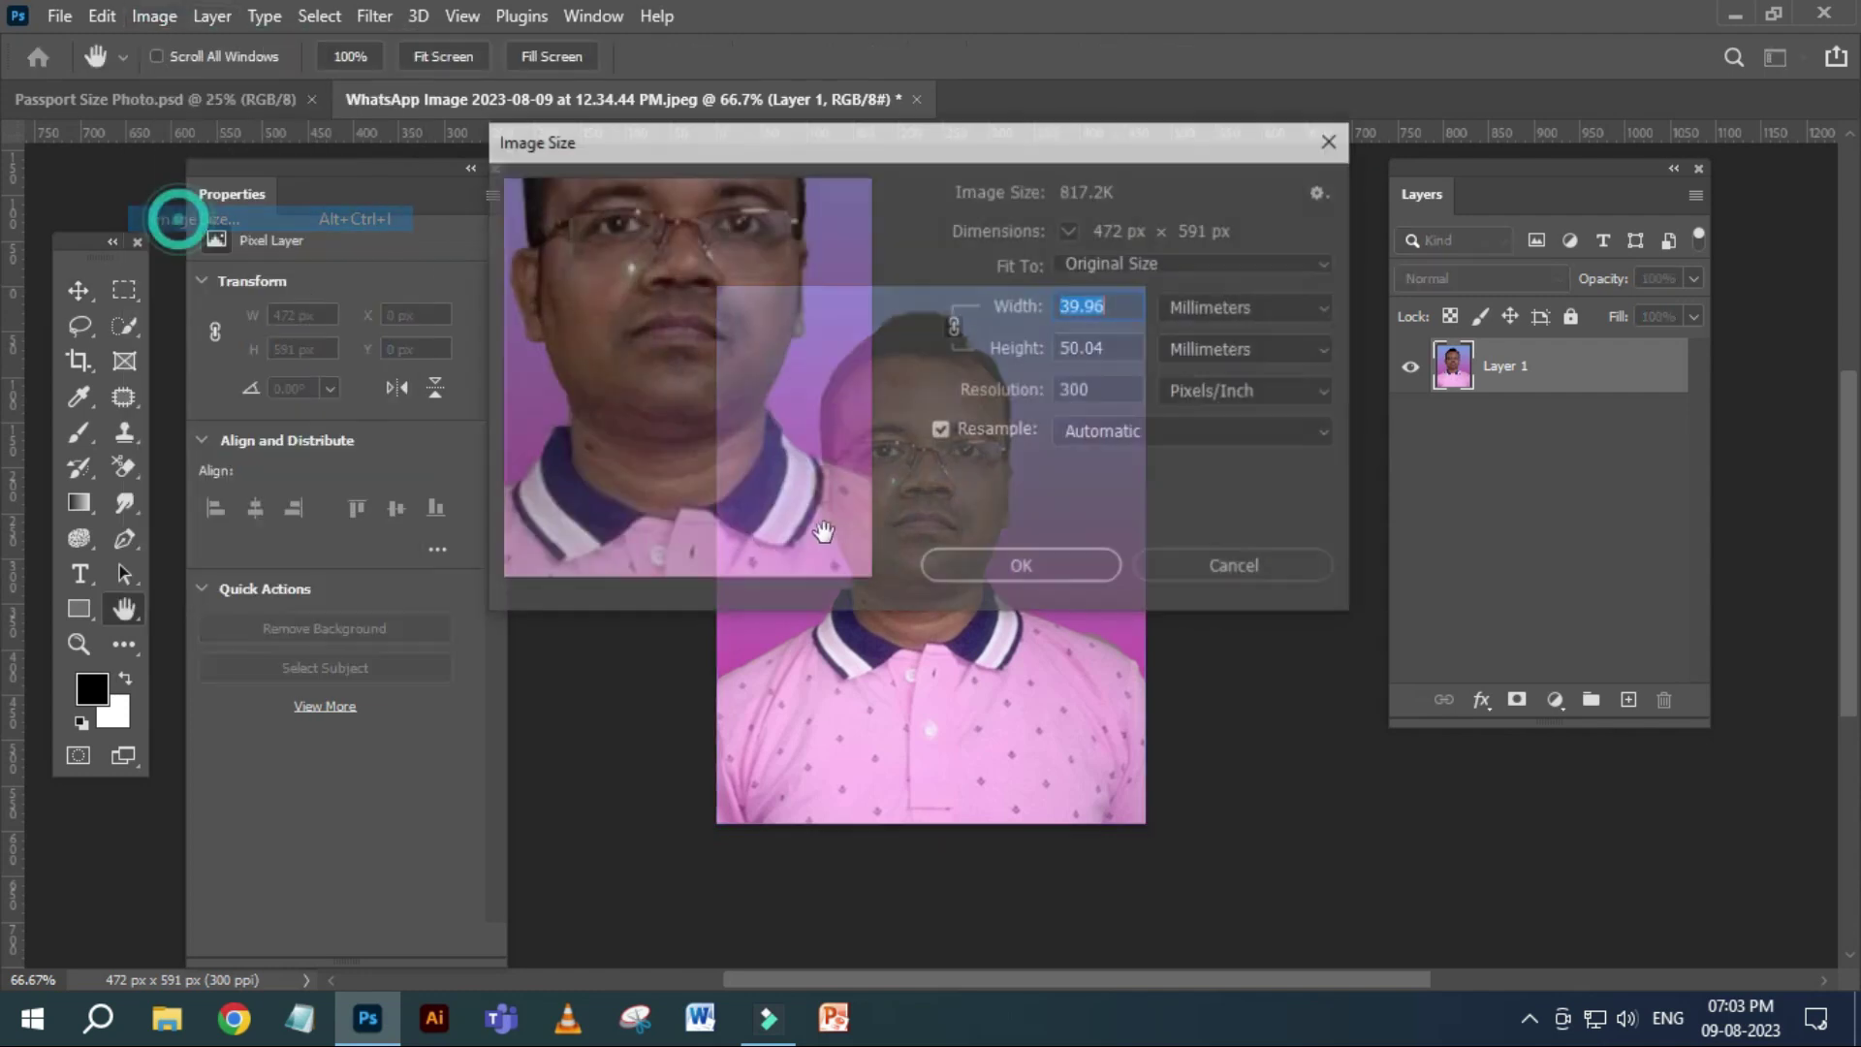
{"action": "left_click", "coordinate": [1229, 312]}
{"action": "left_click", "coordinate": [1154, 304]}
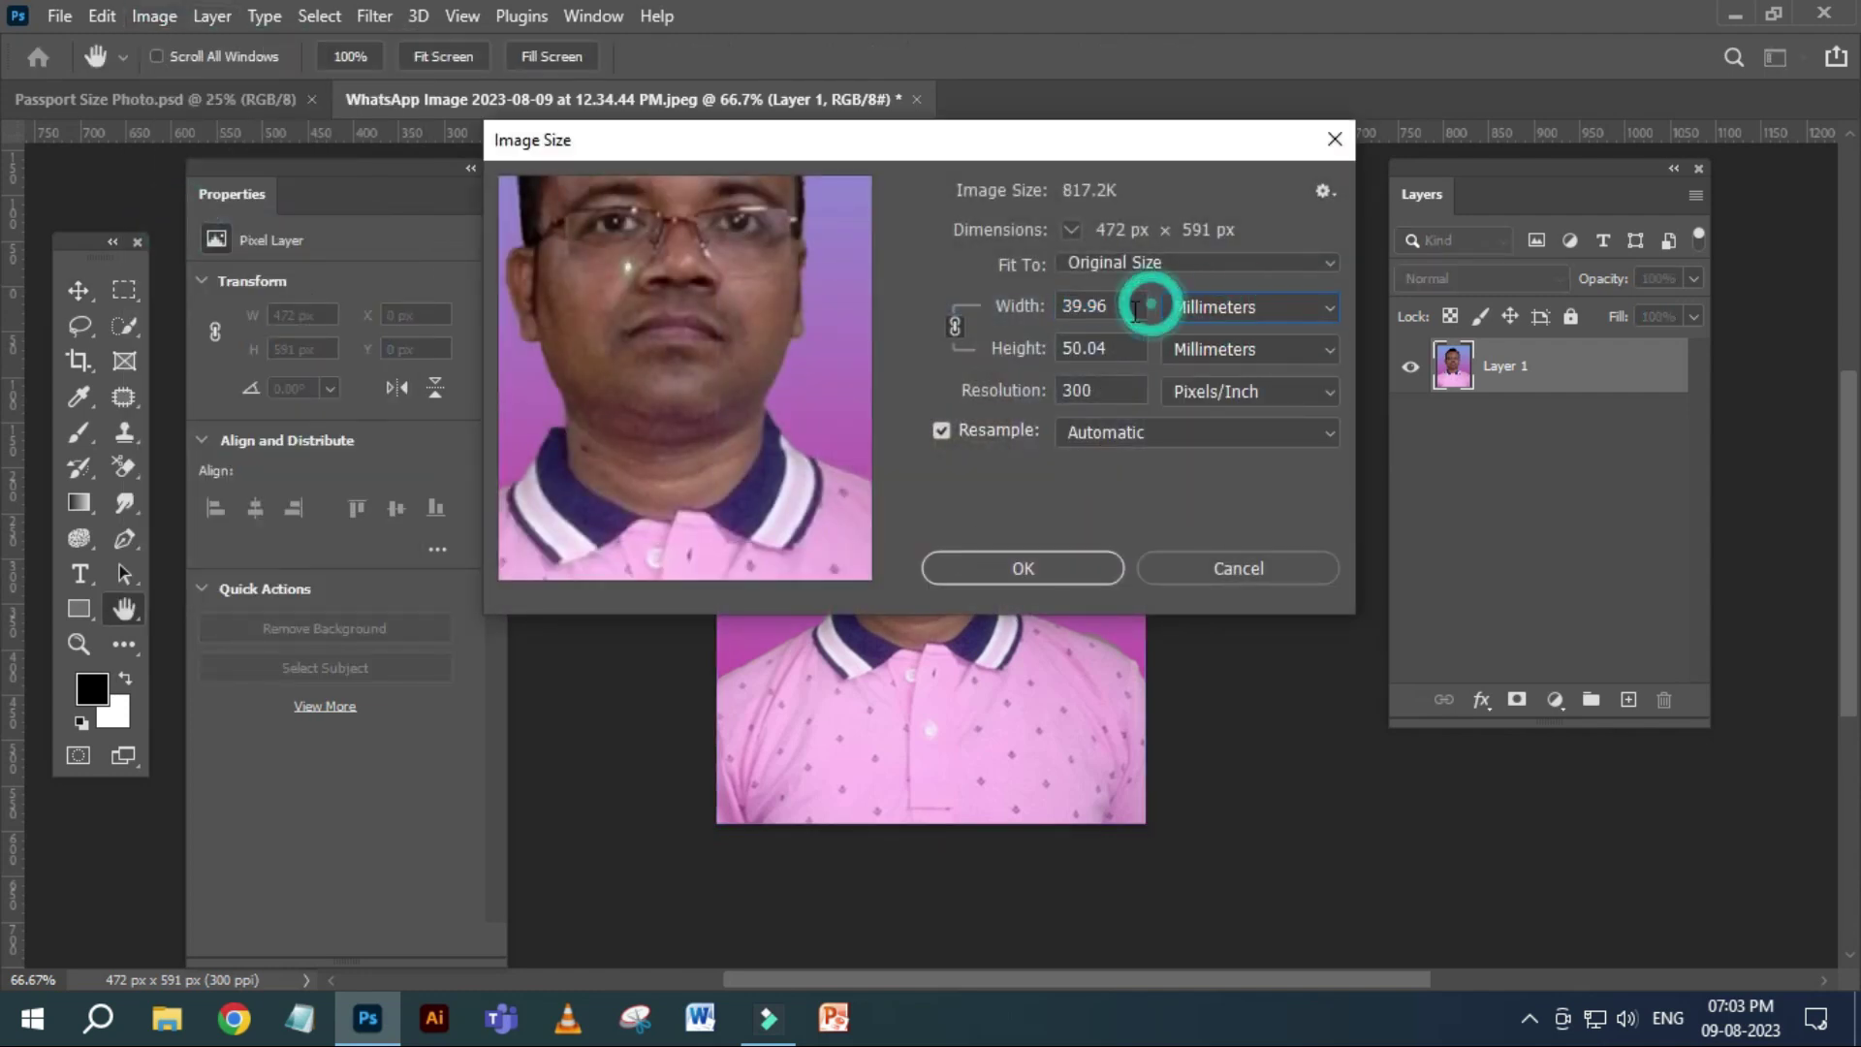
{"action": "left_click", "coordinate": [1072, 564]}
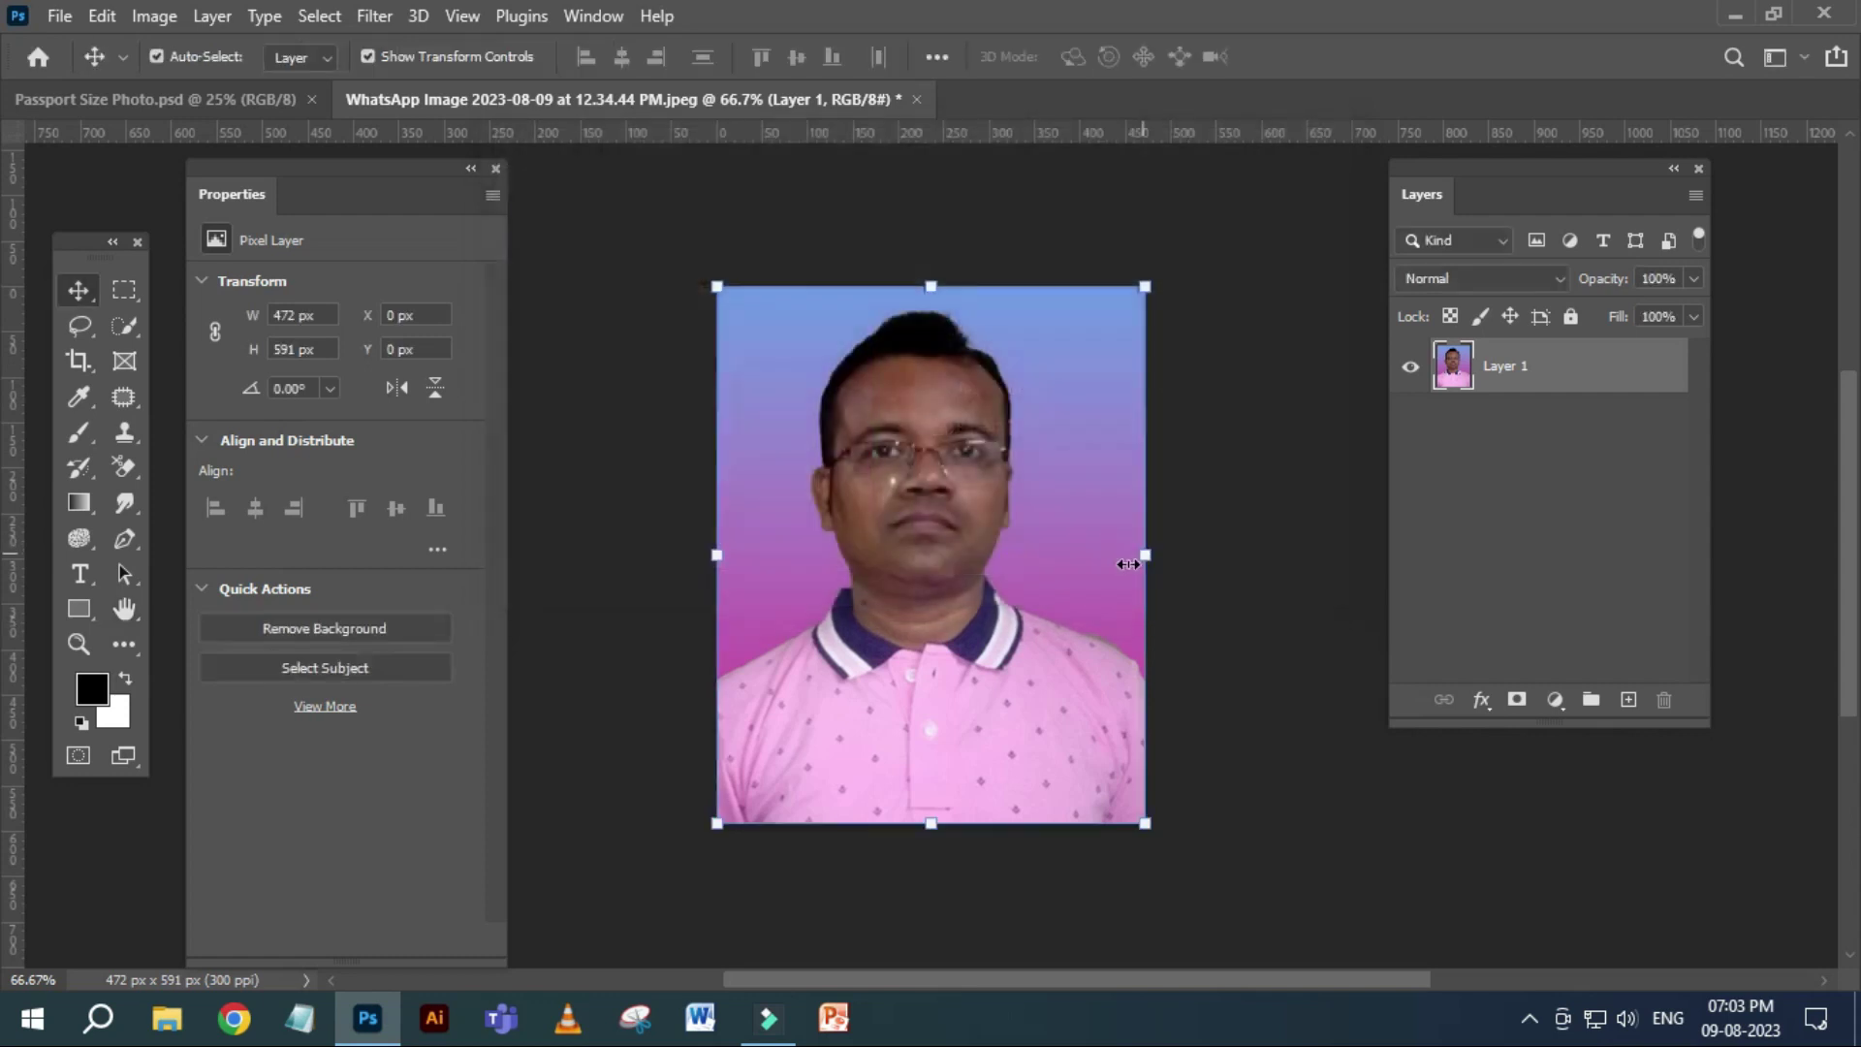
Create a new A4 Print document in CMYK Color, then return to the WhatsApp photo.
{"action": "left_click", "coordinate": [60, 16]}
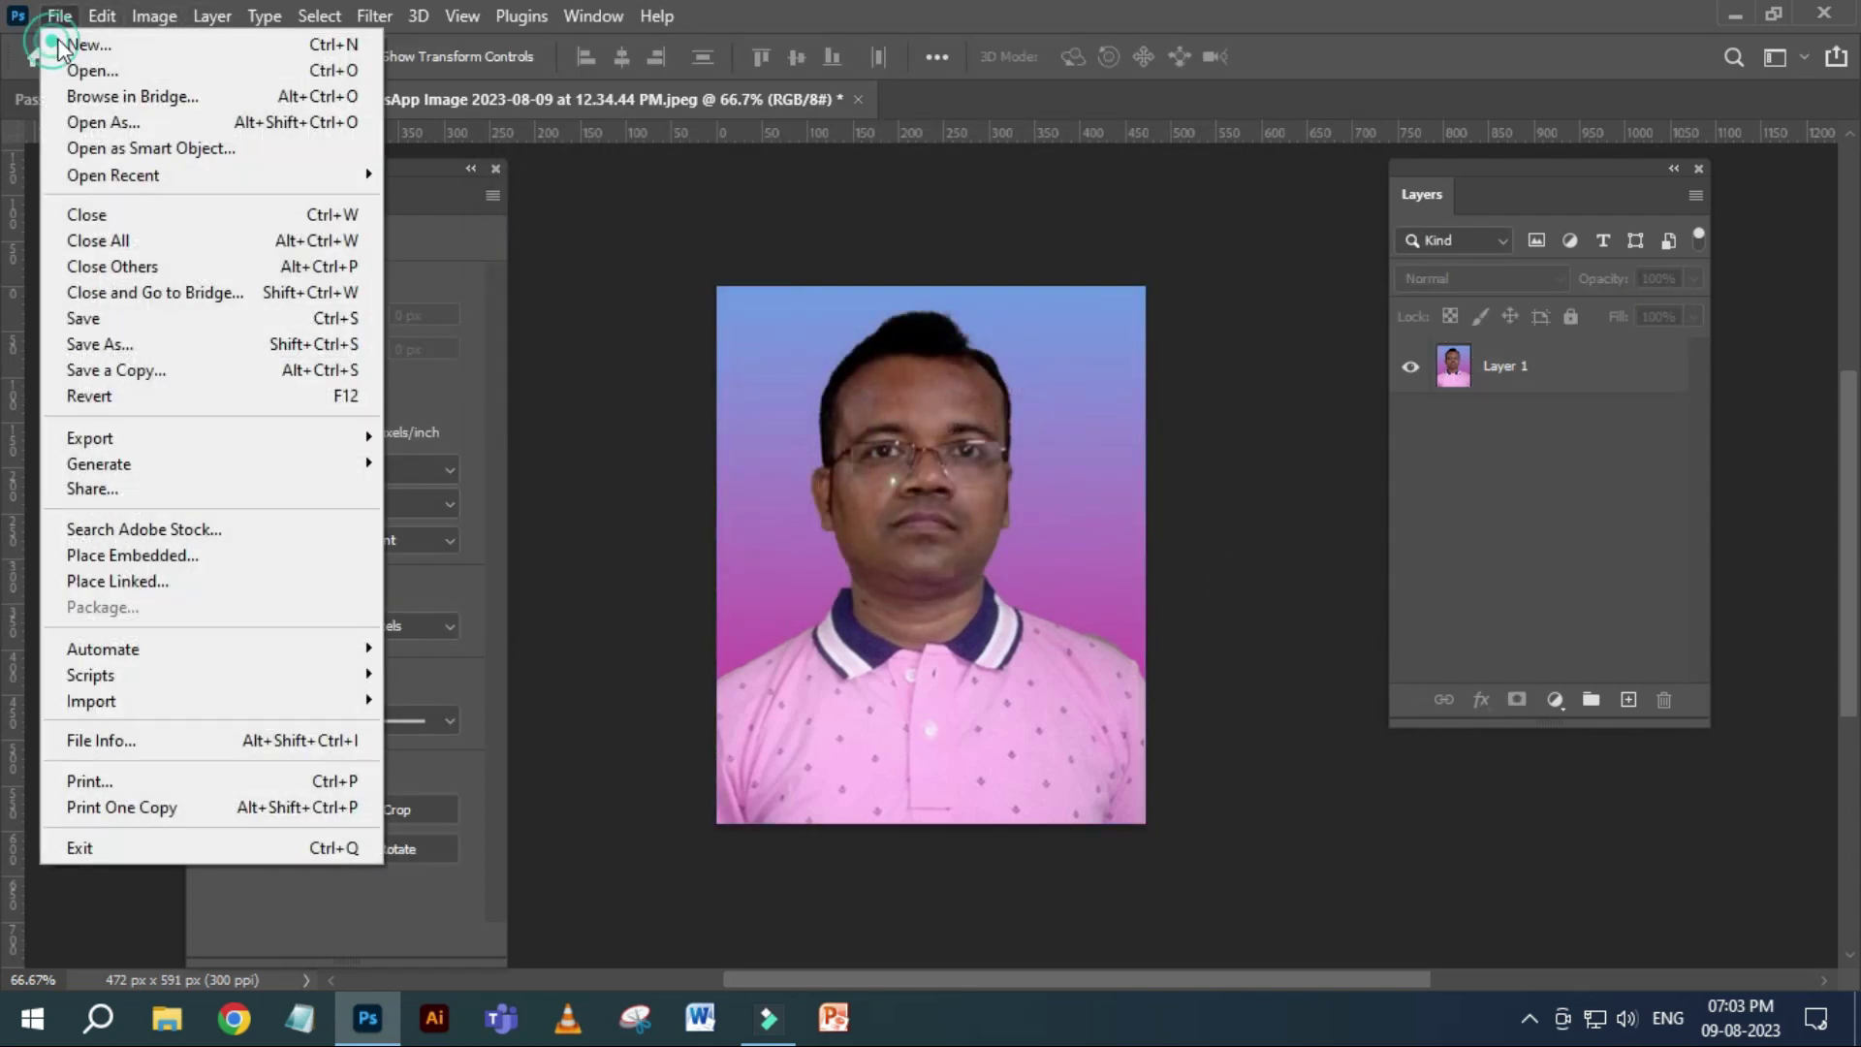
{"action": "left_click", "coordinate": [84, 39]}
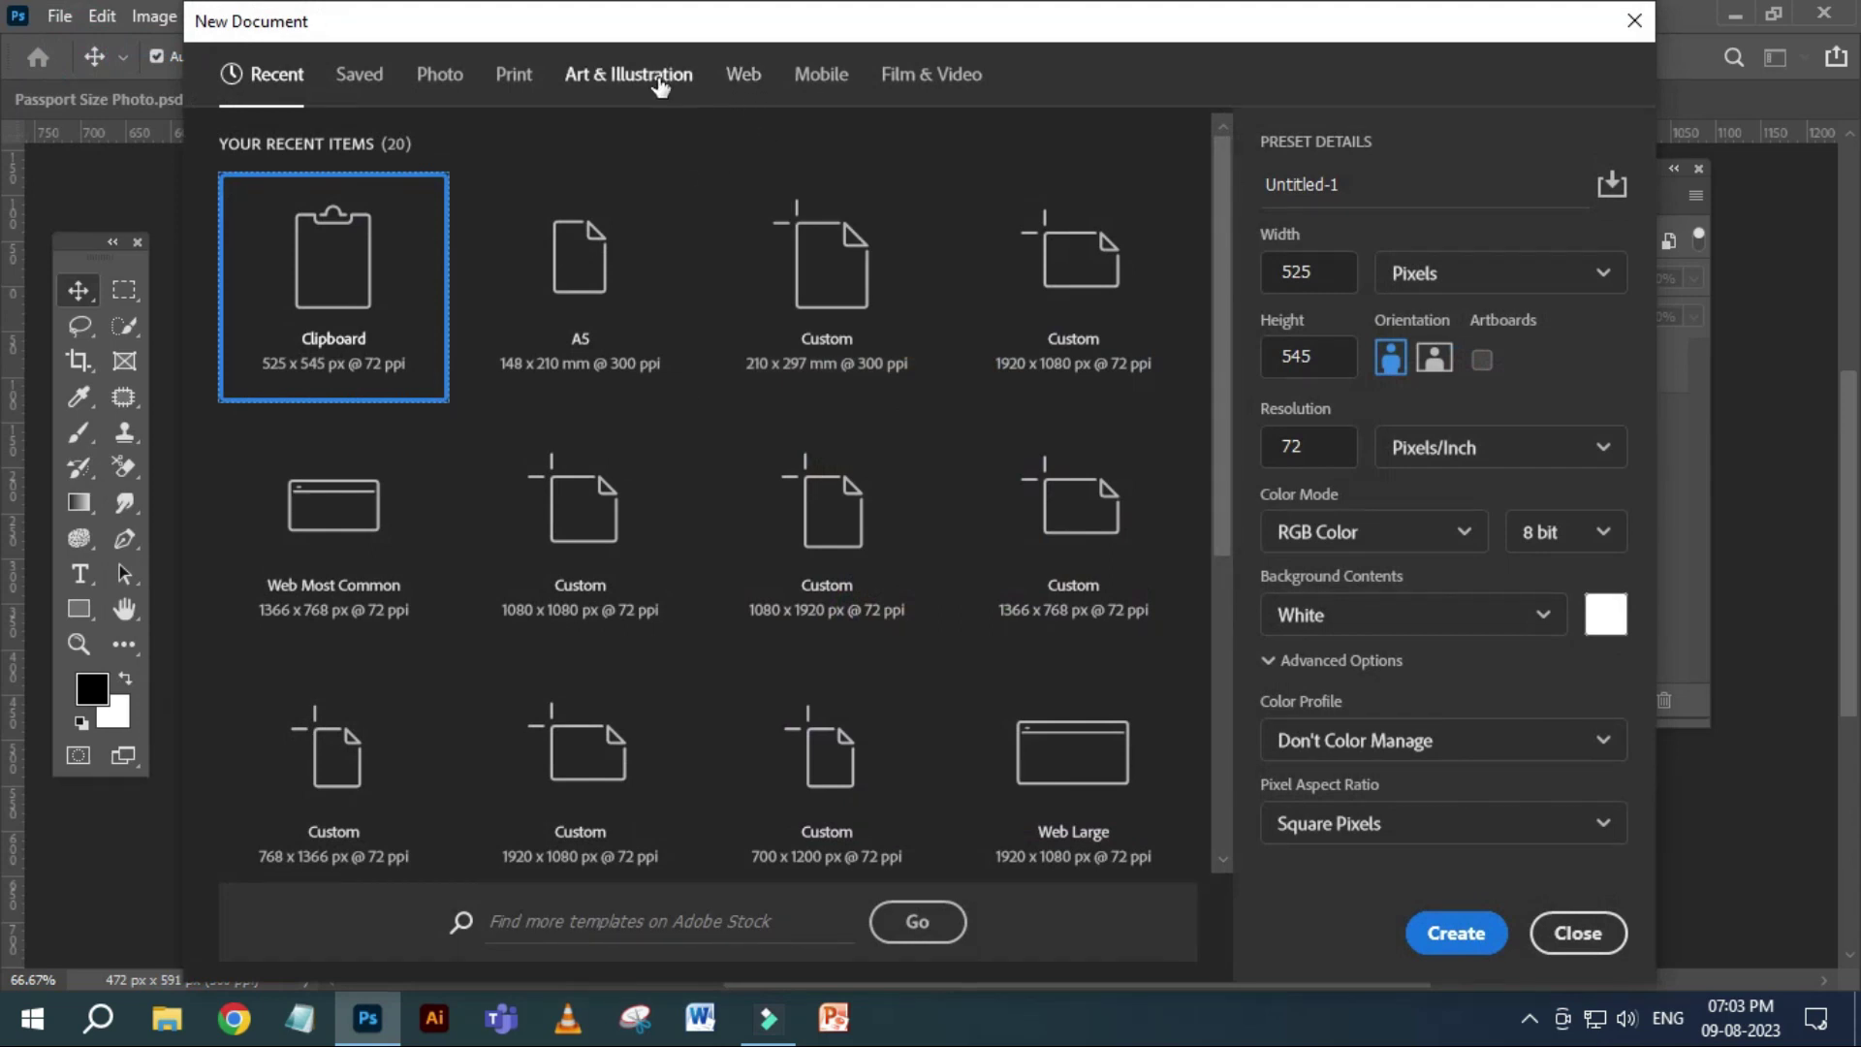
{"action": "left_click", "coordinate": [514, 75]}
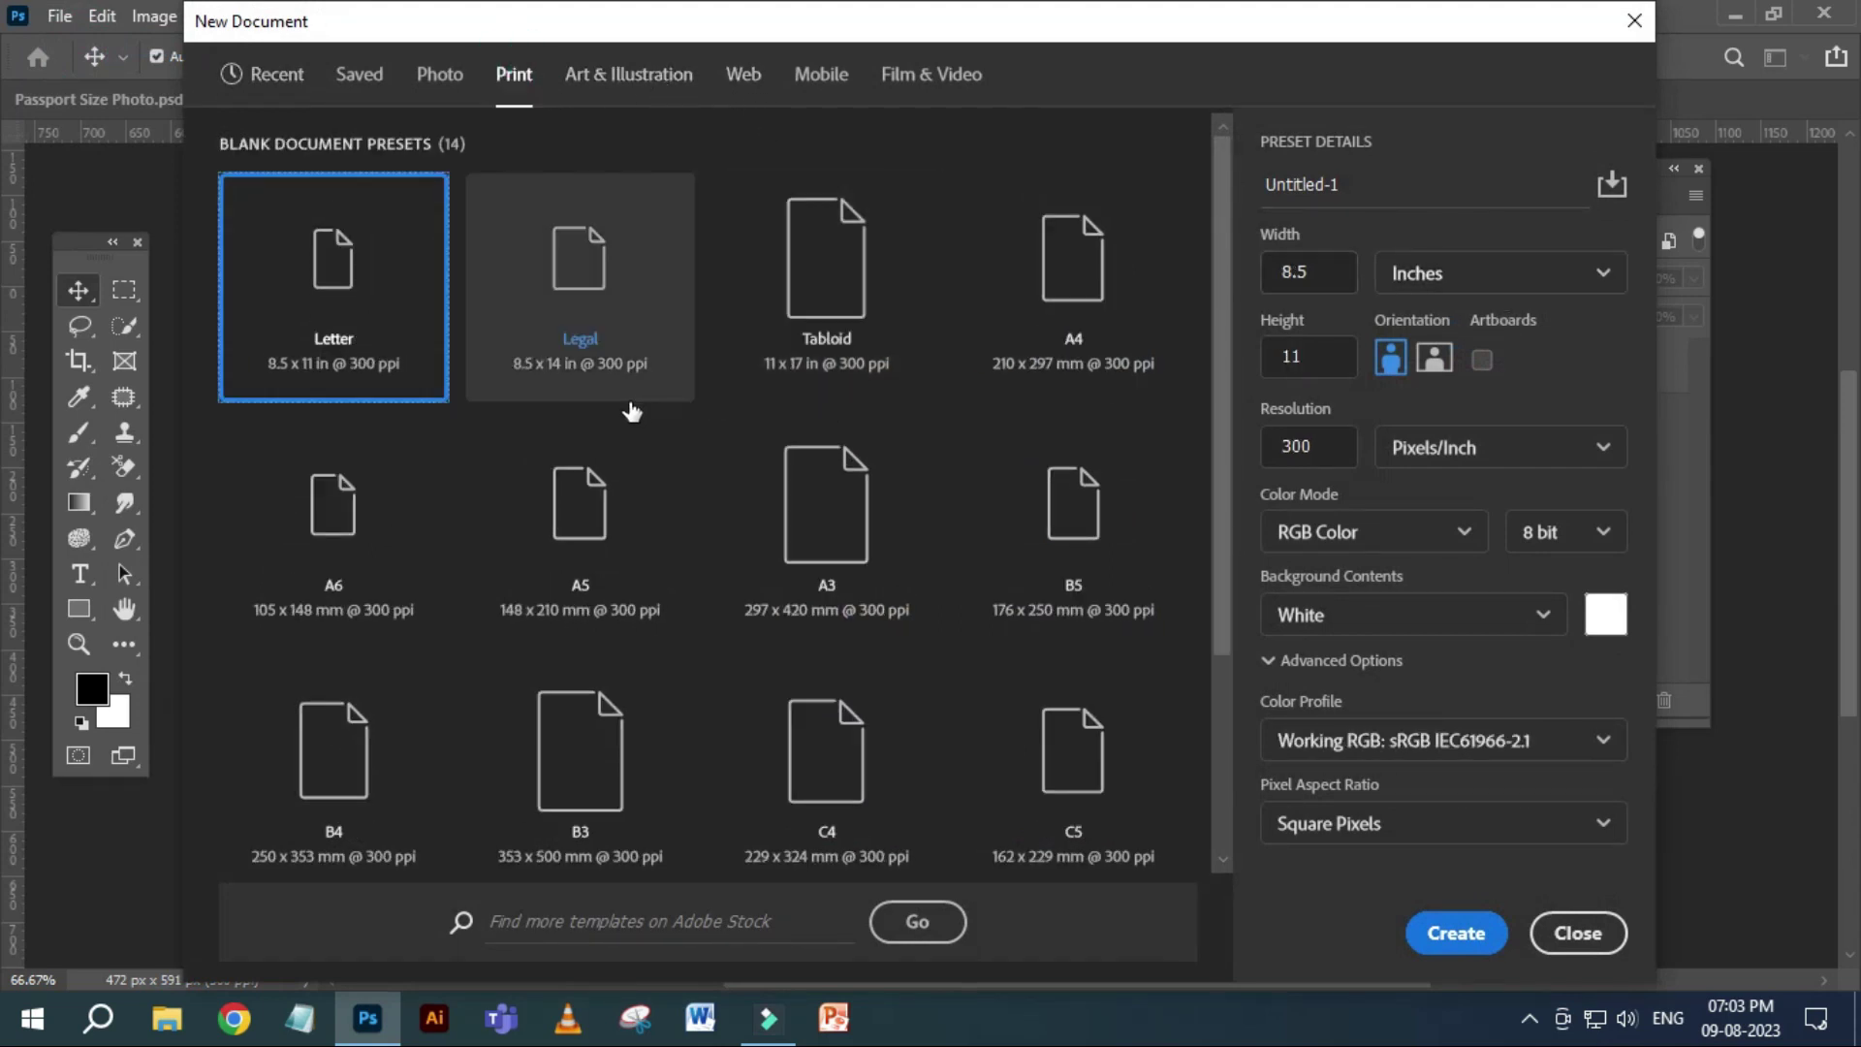
{"action": "left_click", "coordinate": [1072, 269]}
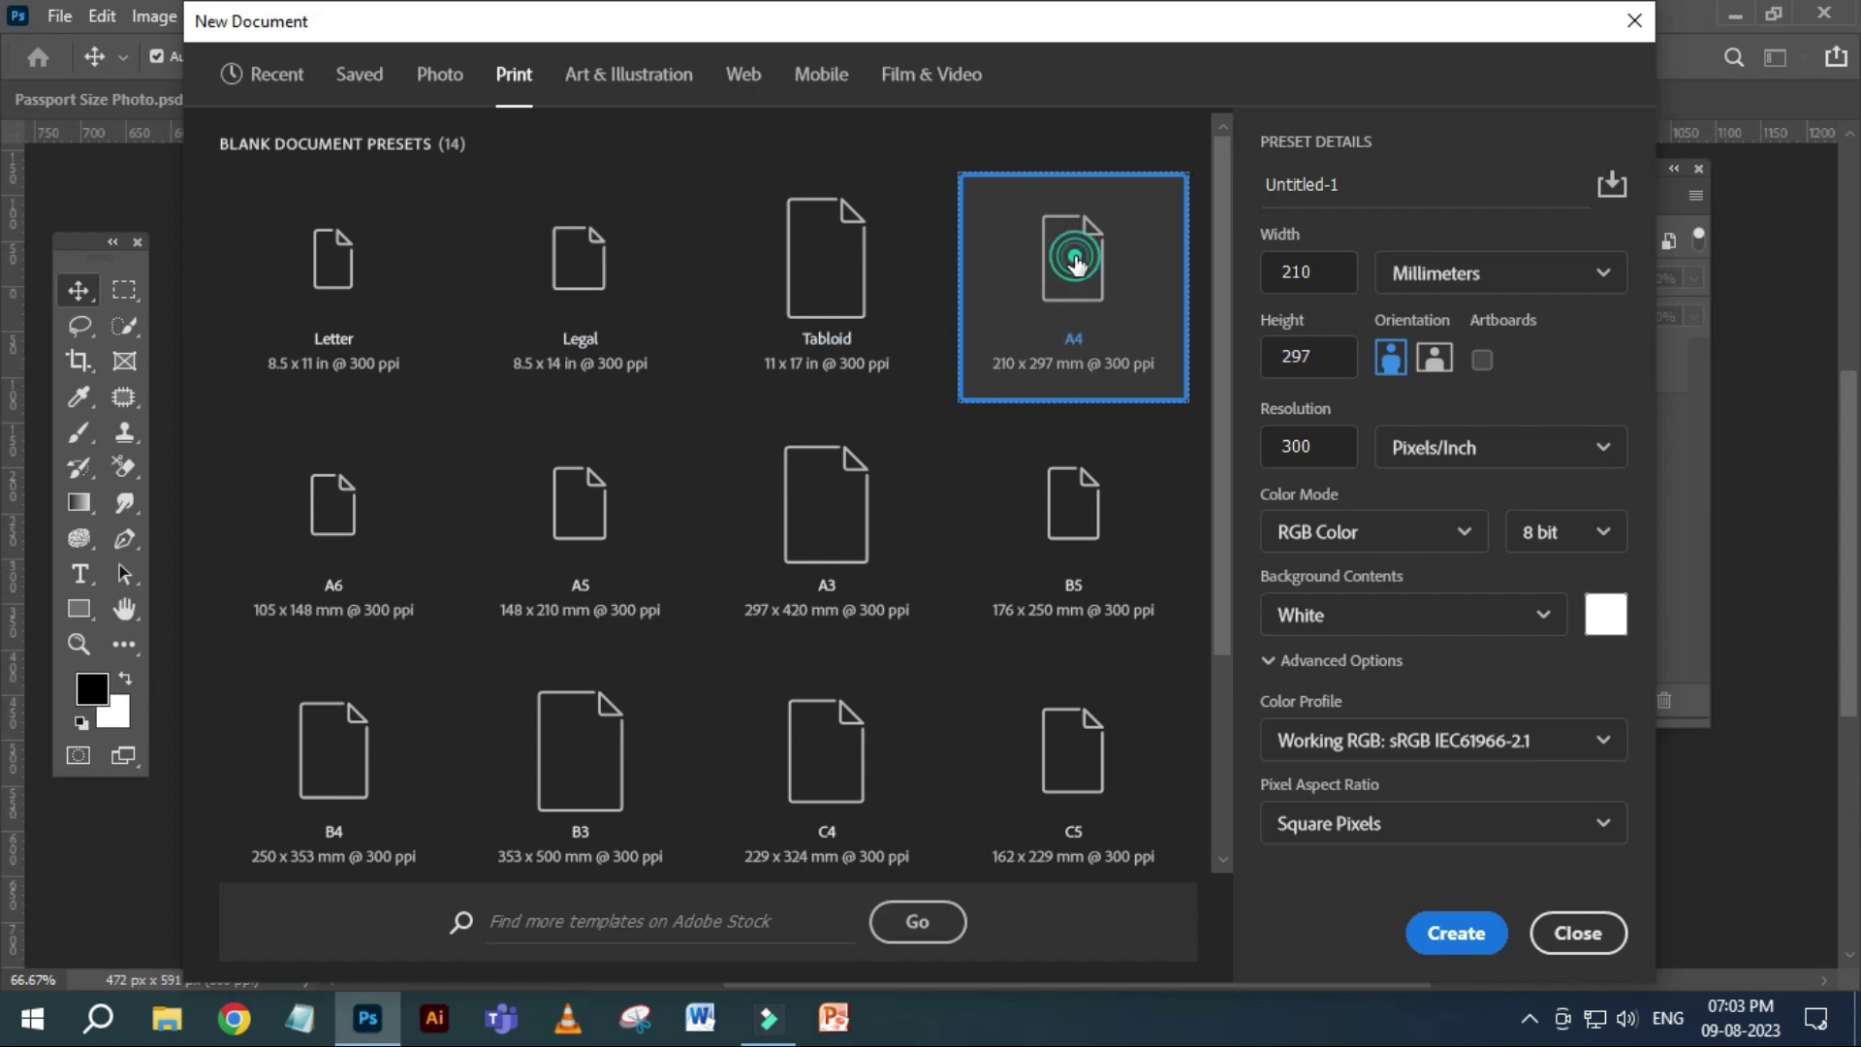
{"action": "left_click", "coordinate": [1460, 531]}
{"action": "left_click", "coordinate": [1341, 722]}
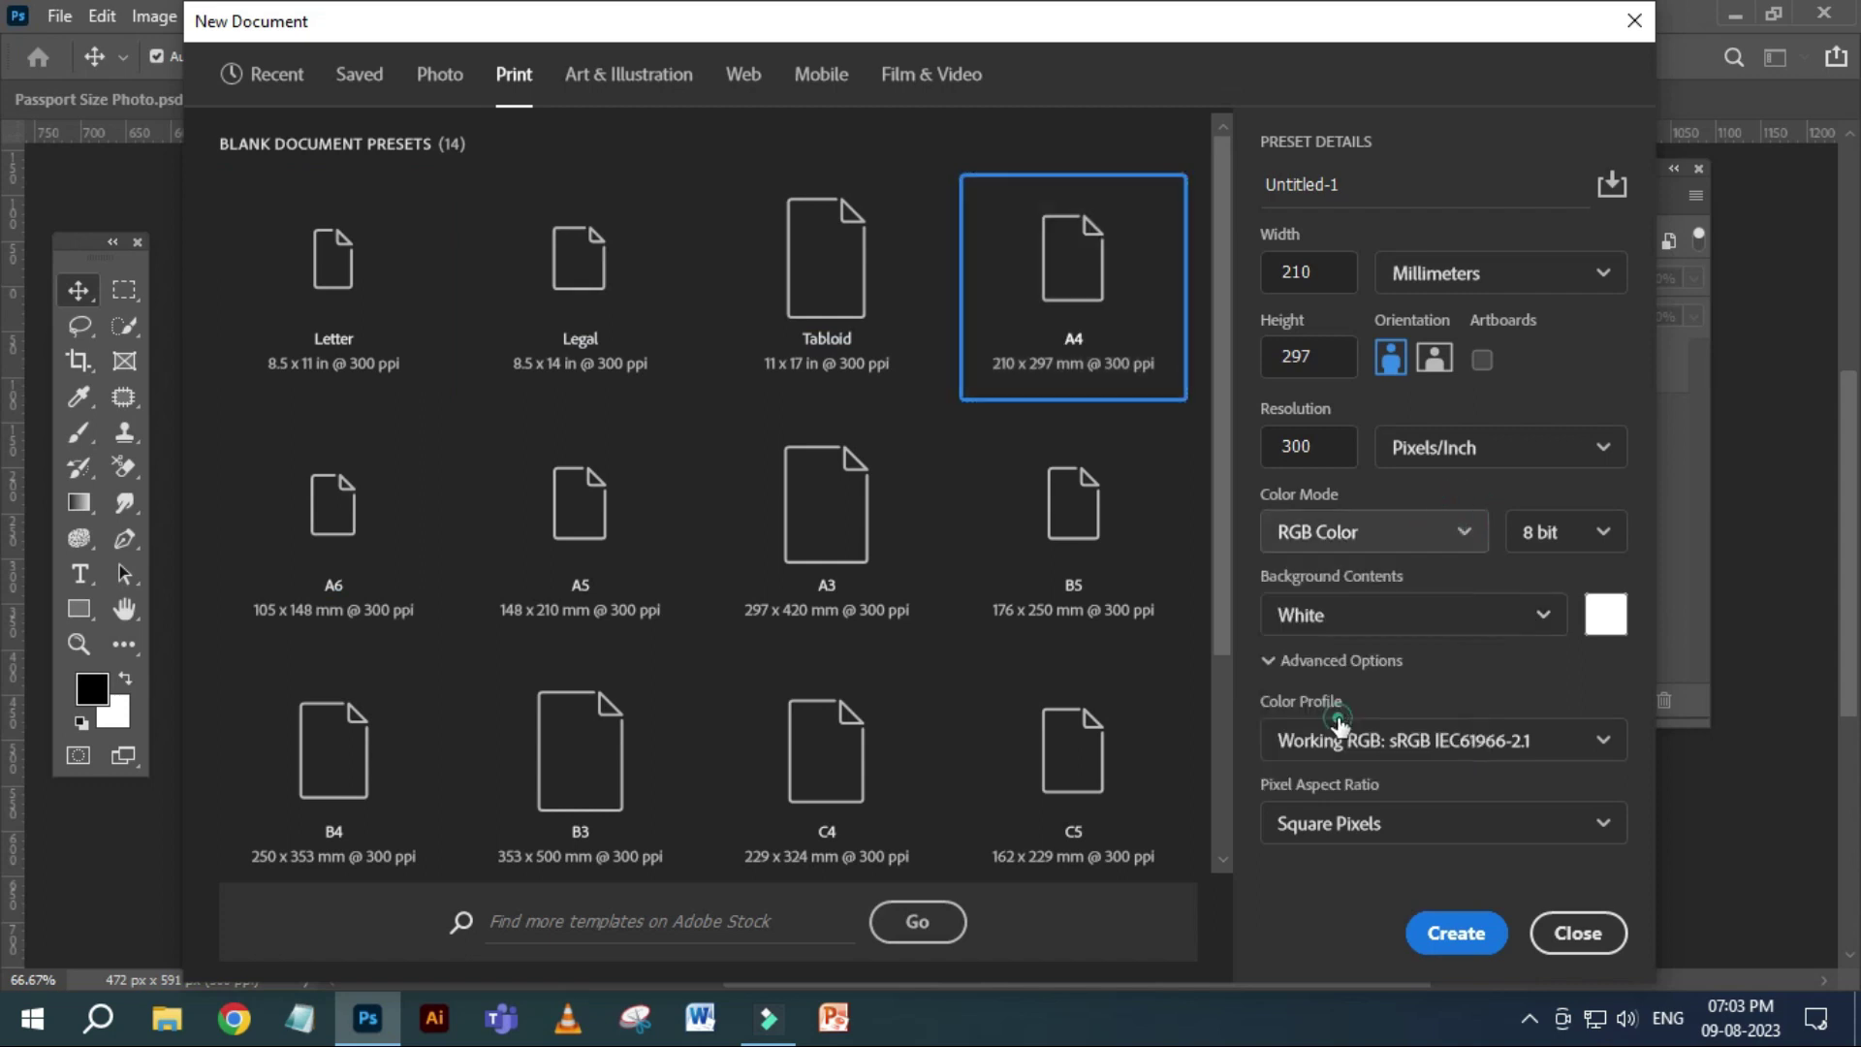
{"action": "left_click", "coordinate": [1465, 936]}
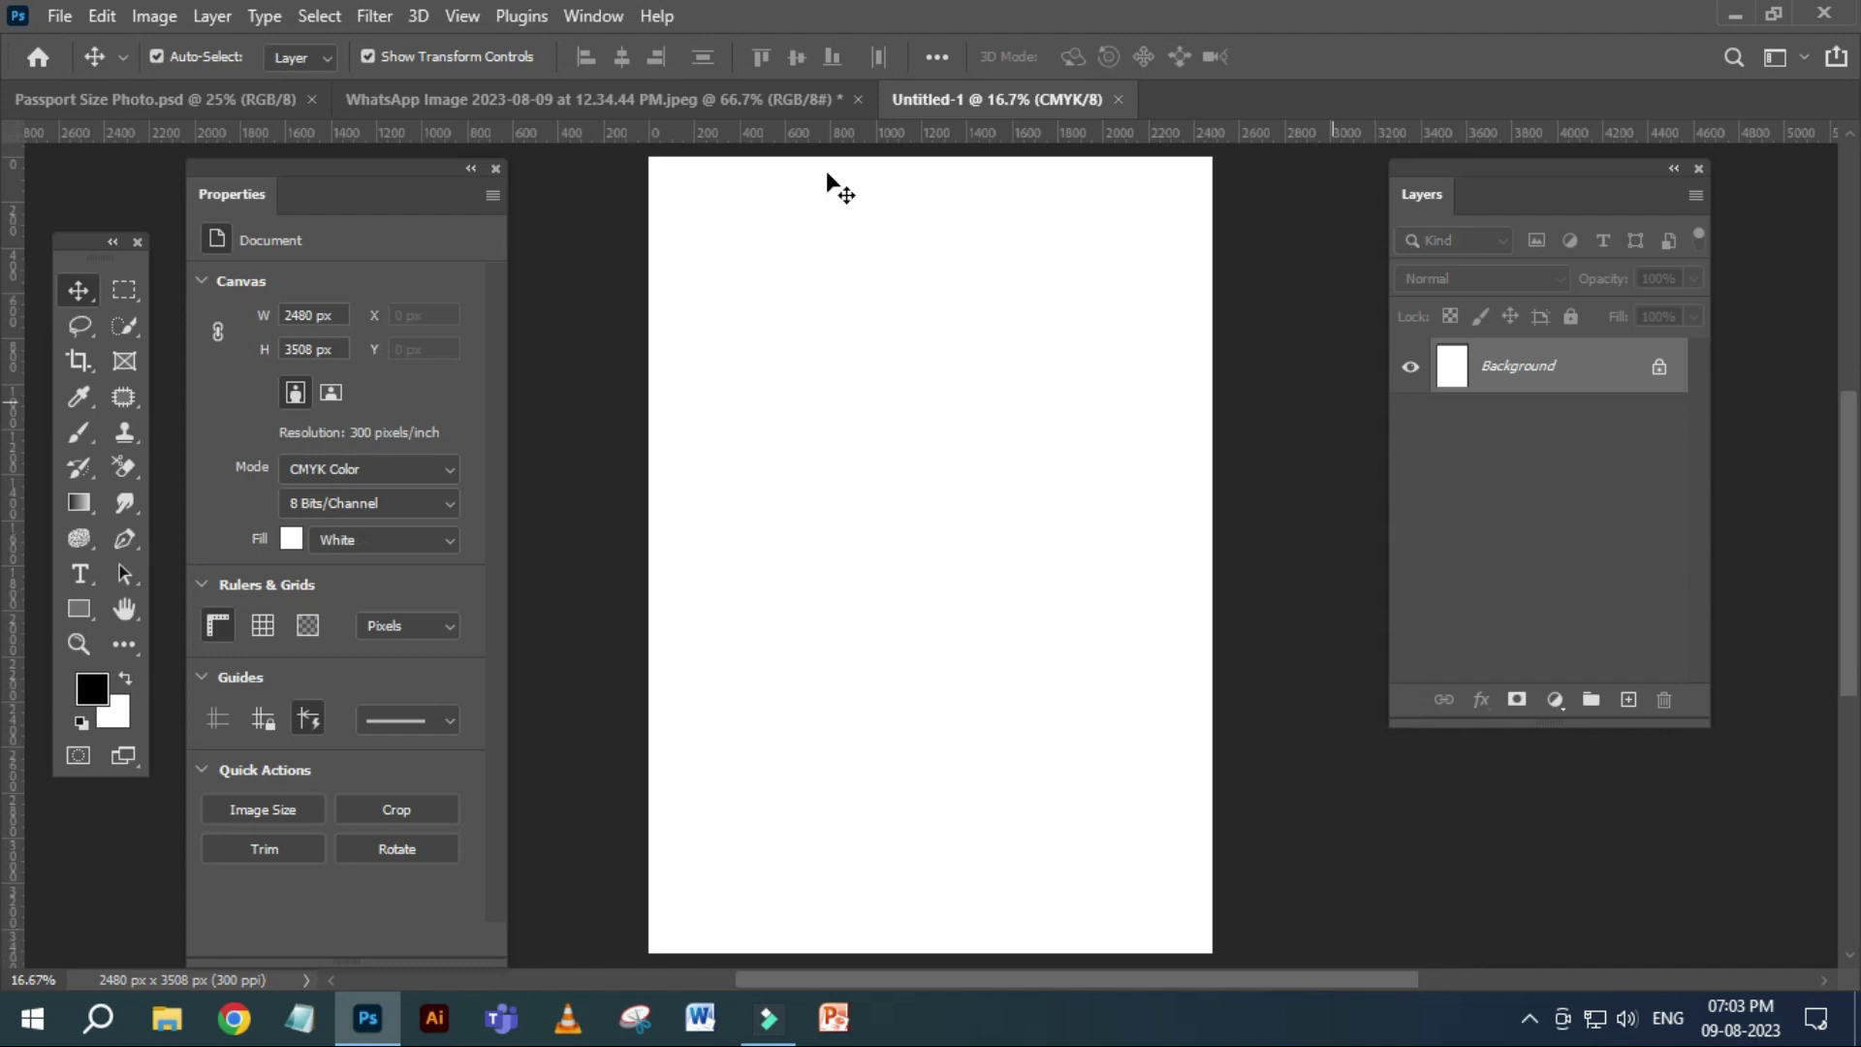
{"action": "left_click", "coordinate": [756, 99]}
Move the passport photo onto the Untitled-1 A4 sheet and zoom in on it.
{"action": "mouse_move", "coordinate": [780, 475]}
{"action": "left_mouse_down"}
{"action": "mouse_move", "coordinate": [973, 433]}
{"action": "mouse_move", "coordinate": [754, 301]}
{"action": "mouse_move", "coordinate": [742, 264]}
{"action": "left_mouse_up"}
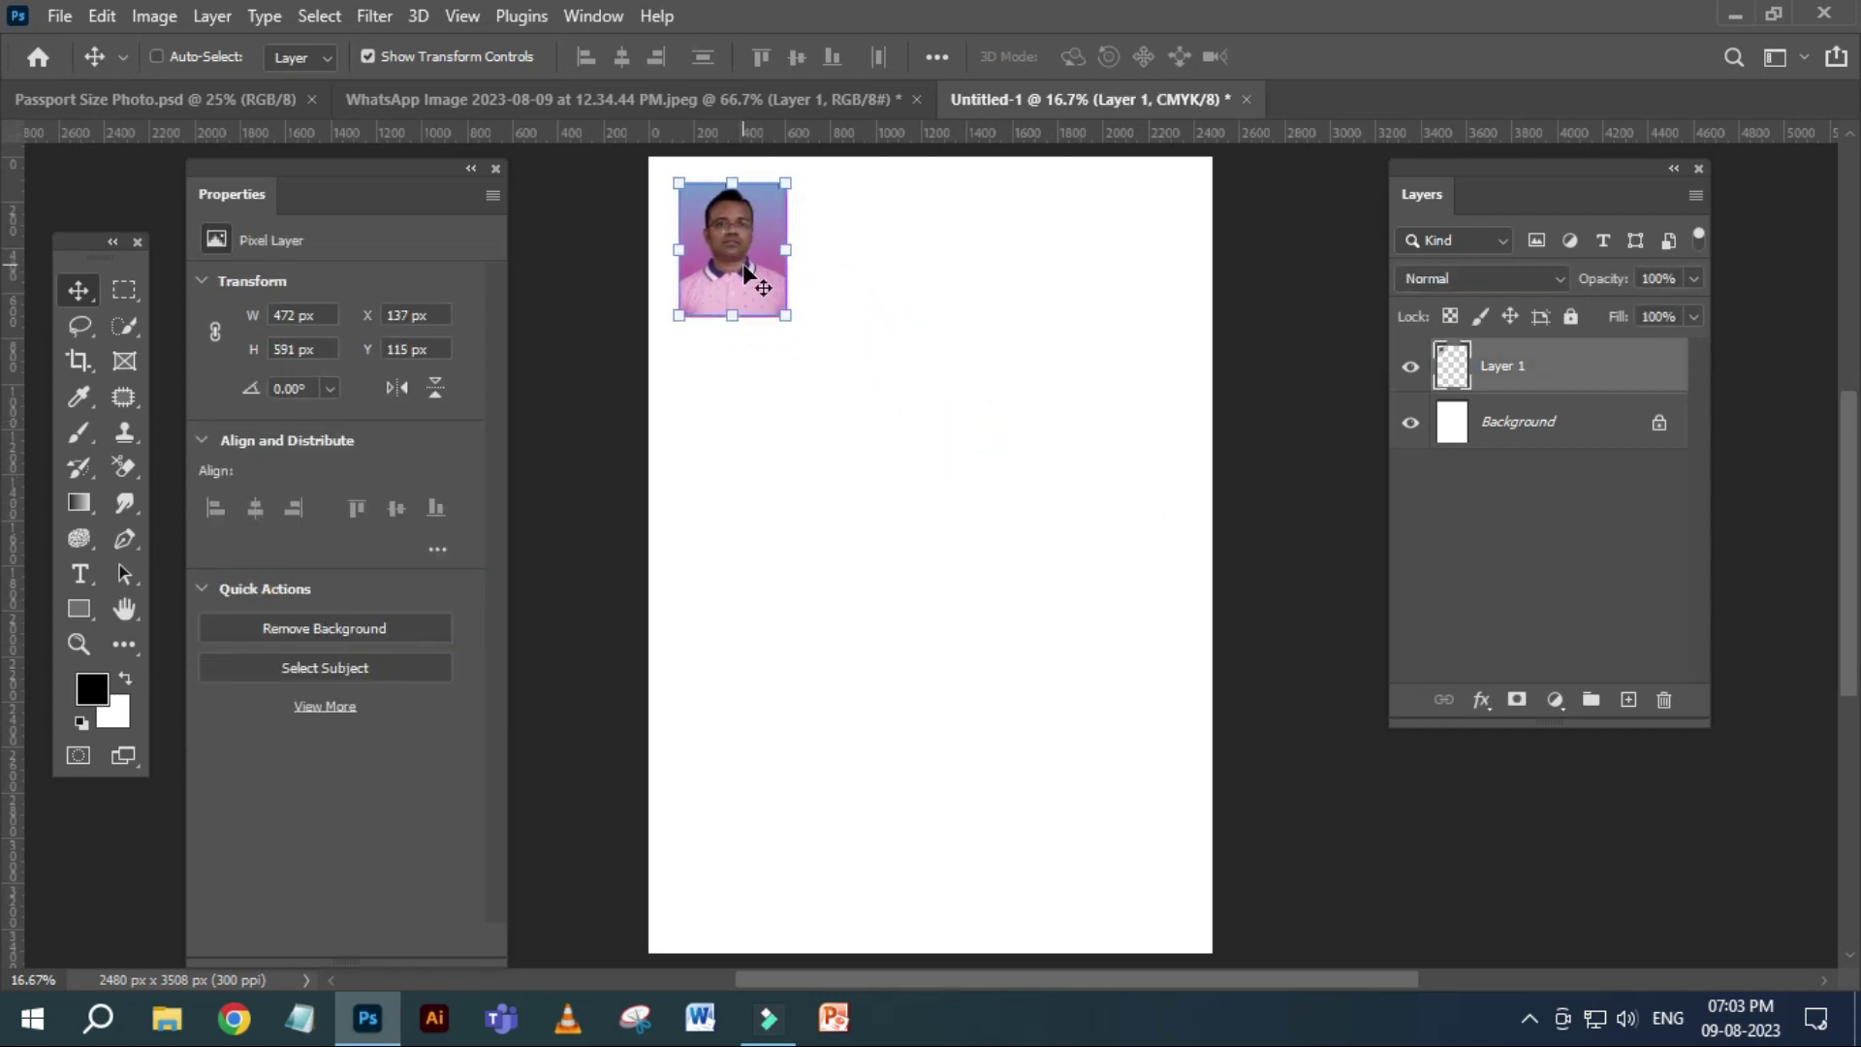
{"action": "key", "text": "ctrl+plus"}
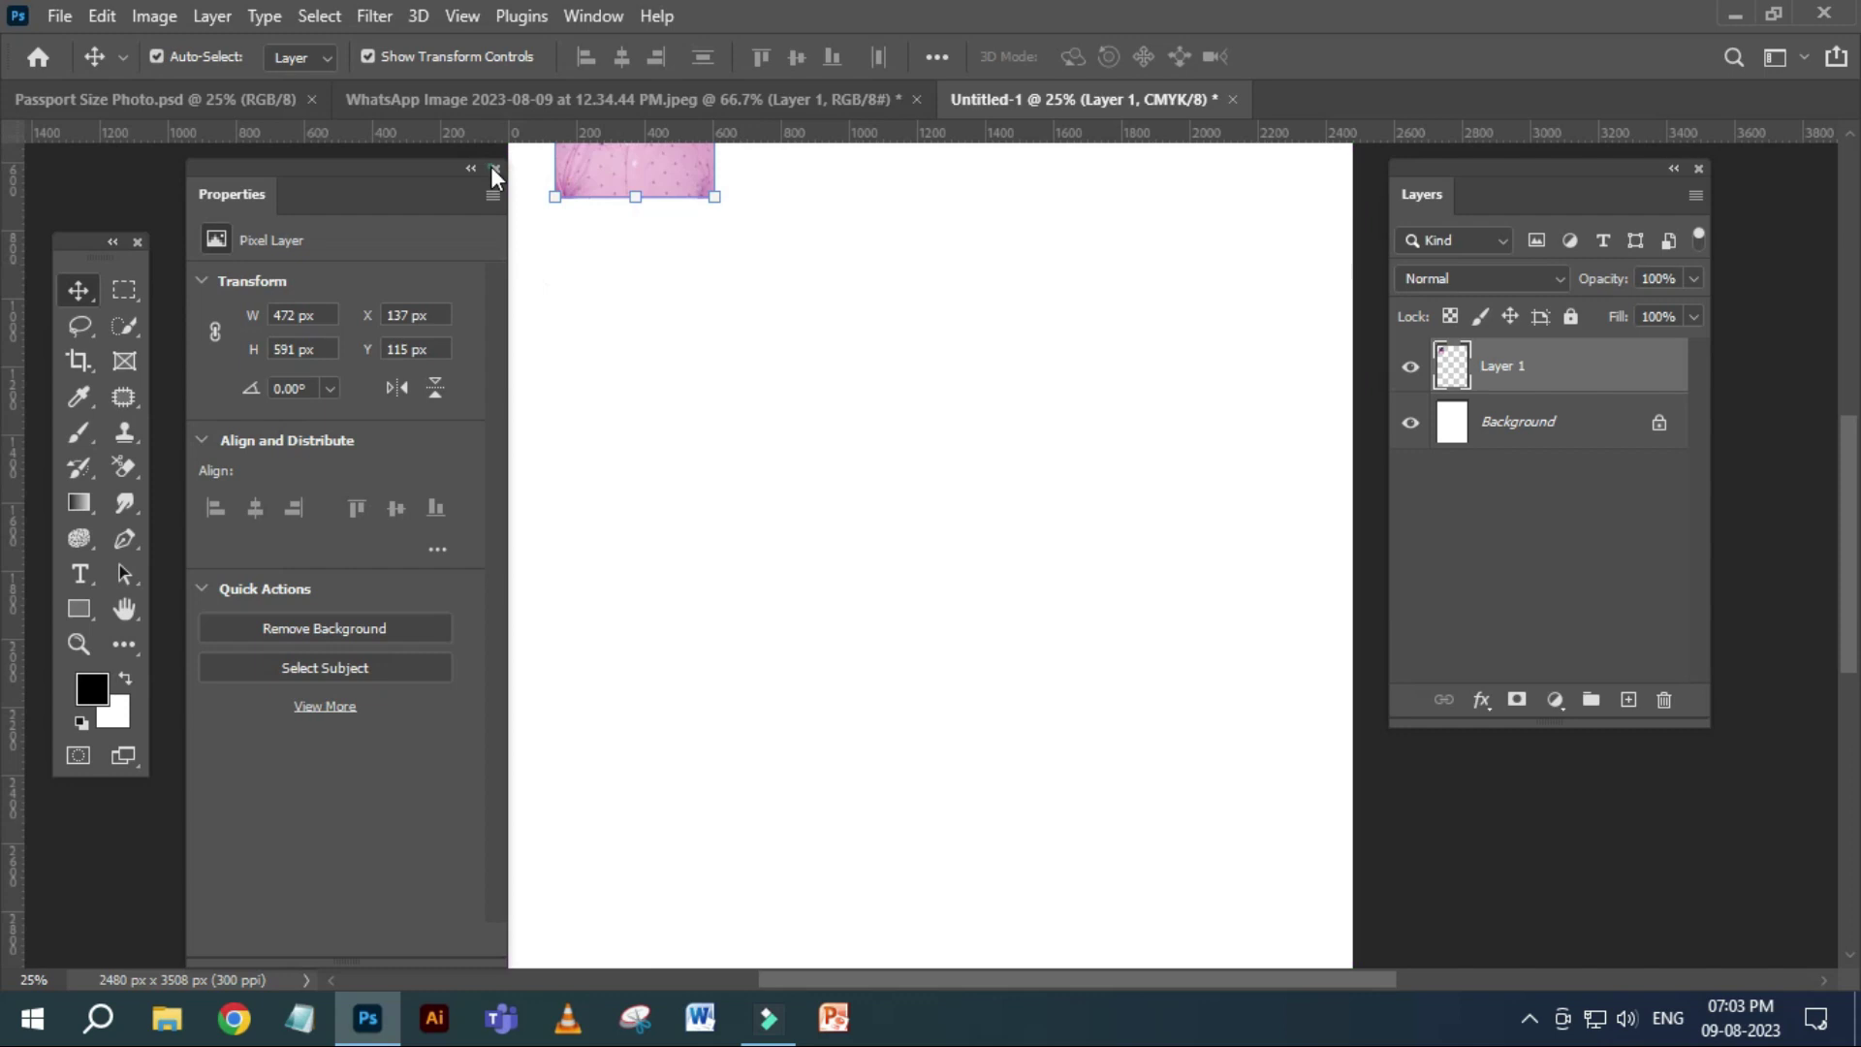
{"action": "left_click", "coordinate": [496, 171]}
{"action": "left_click_drag", "start_coordinate": [1018, 365], "coordinate": [985, 611]}
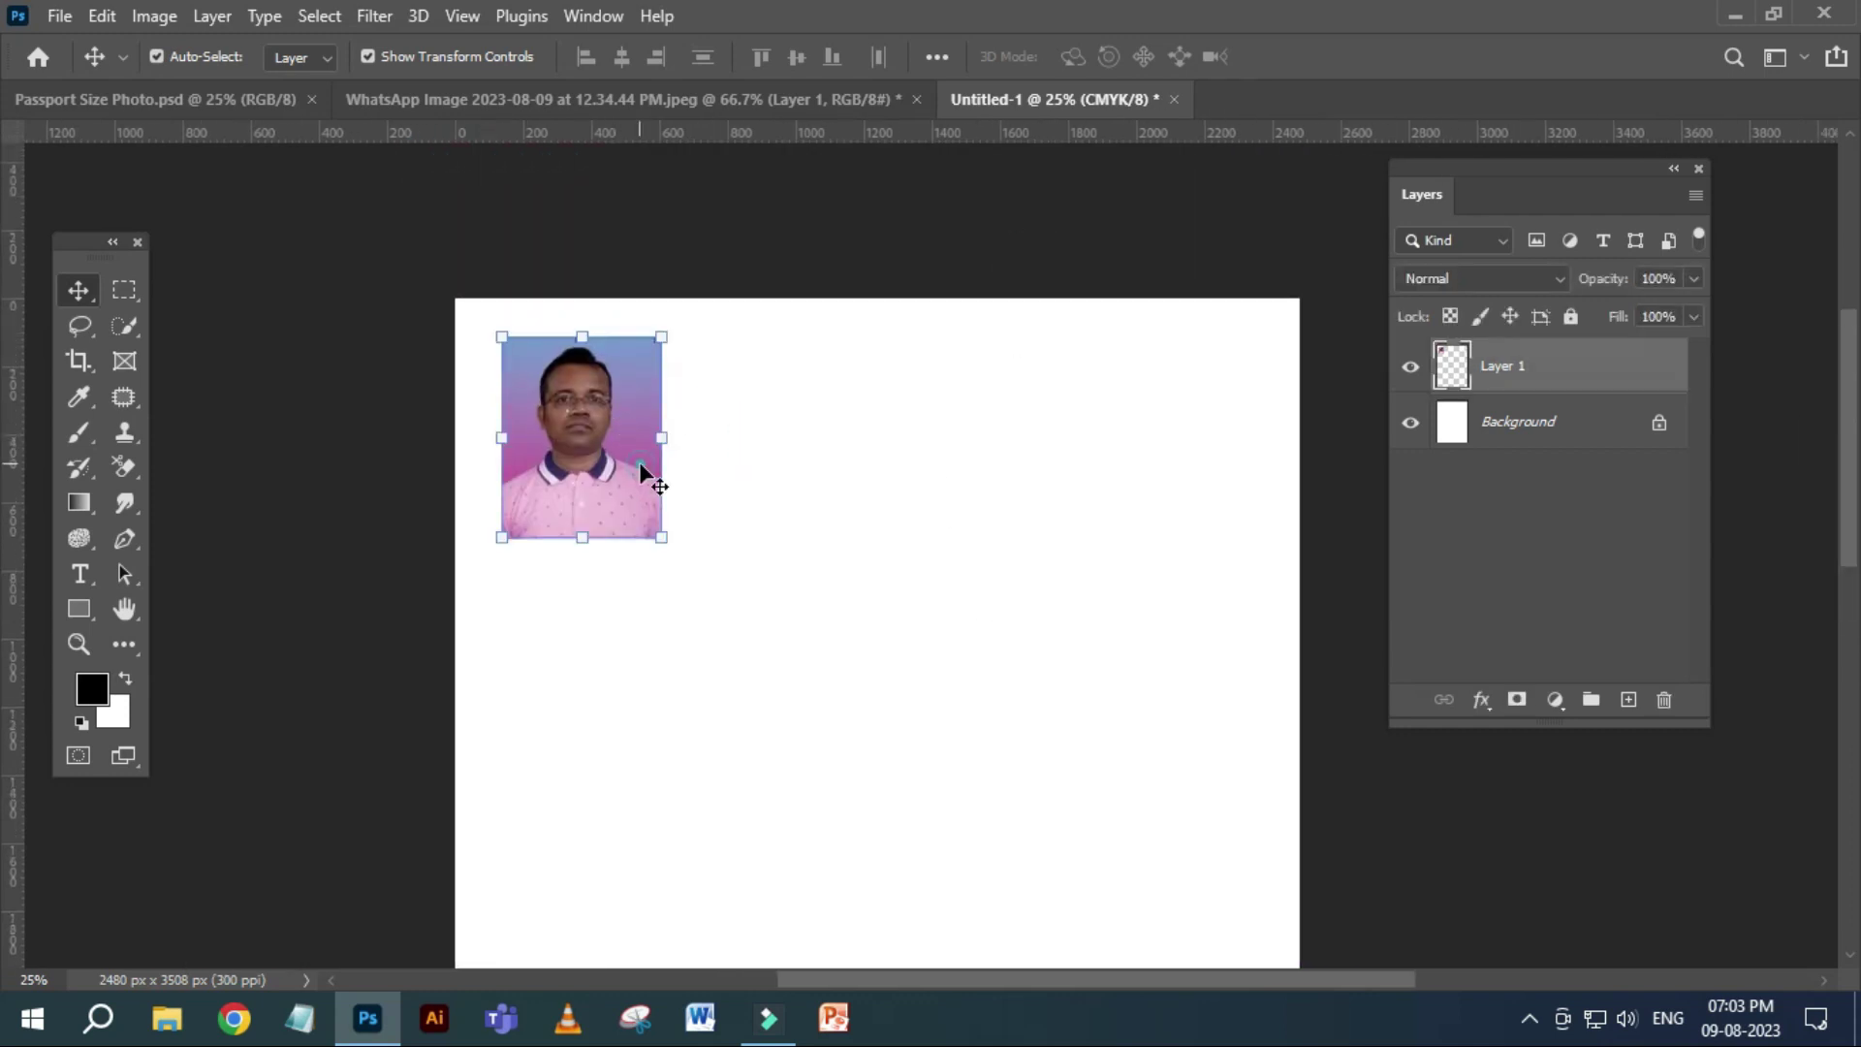
{"action": "key", "text": "ctrl+plus"}
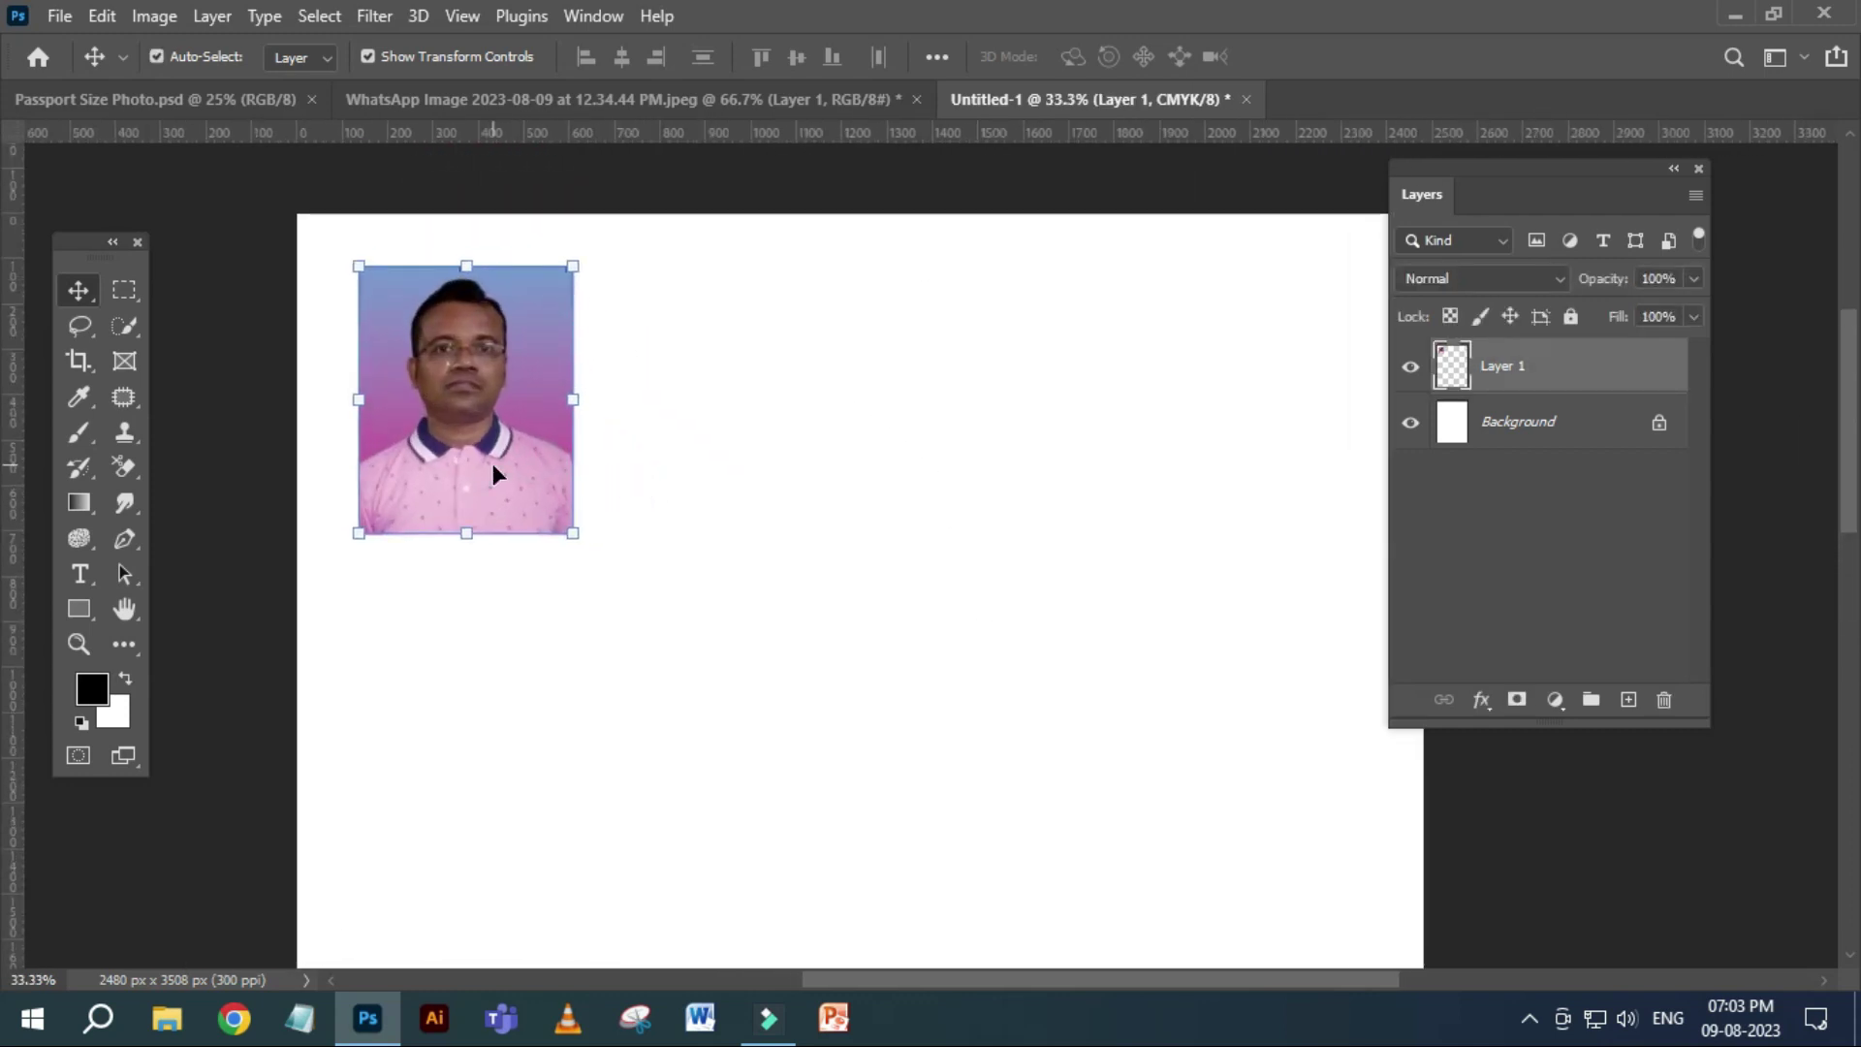
Duplicate the photo with Ctrl+J into four copies side by side across the top.
{"action": "key", "text": "ctrl+j"}
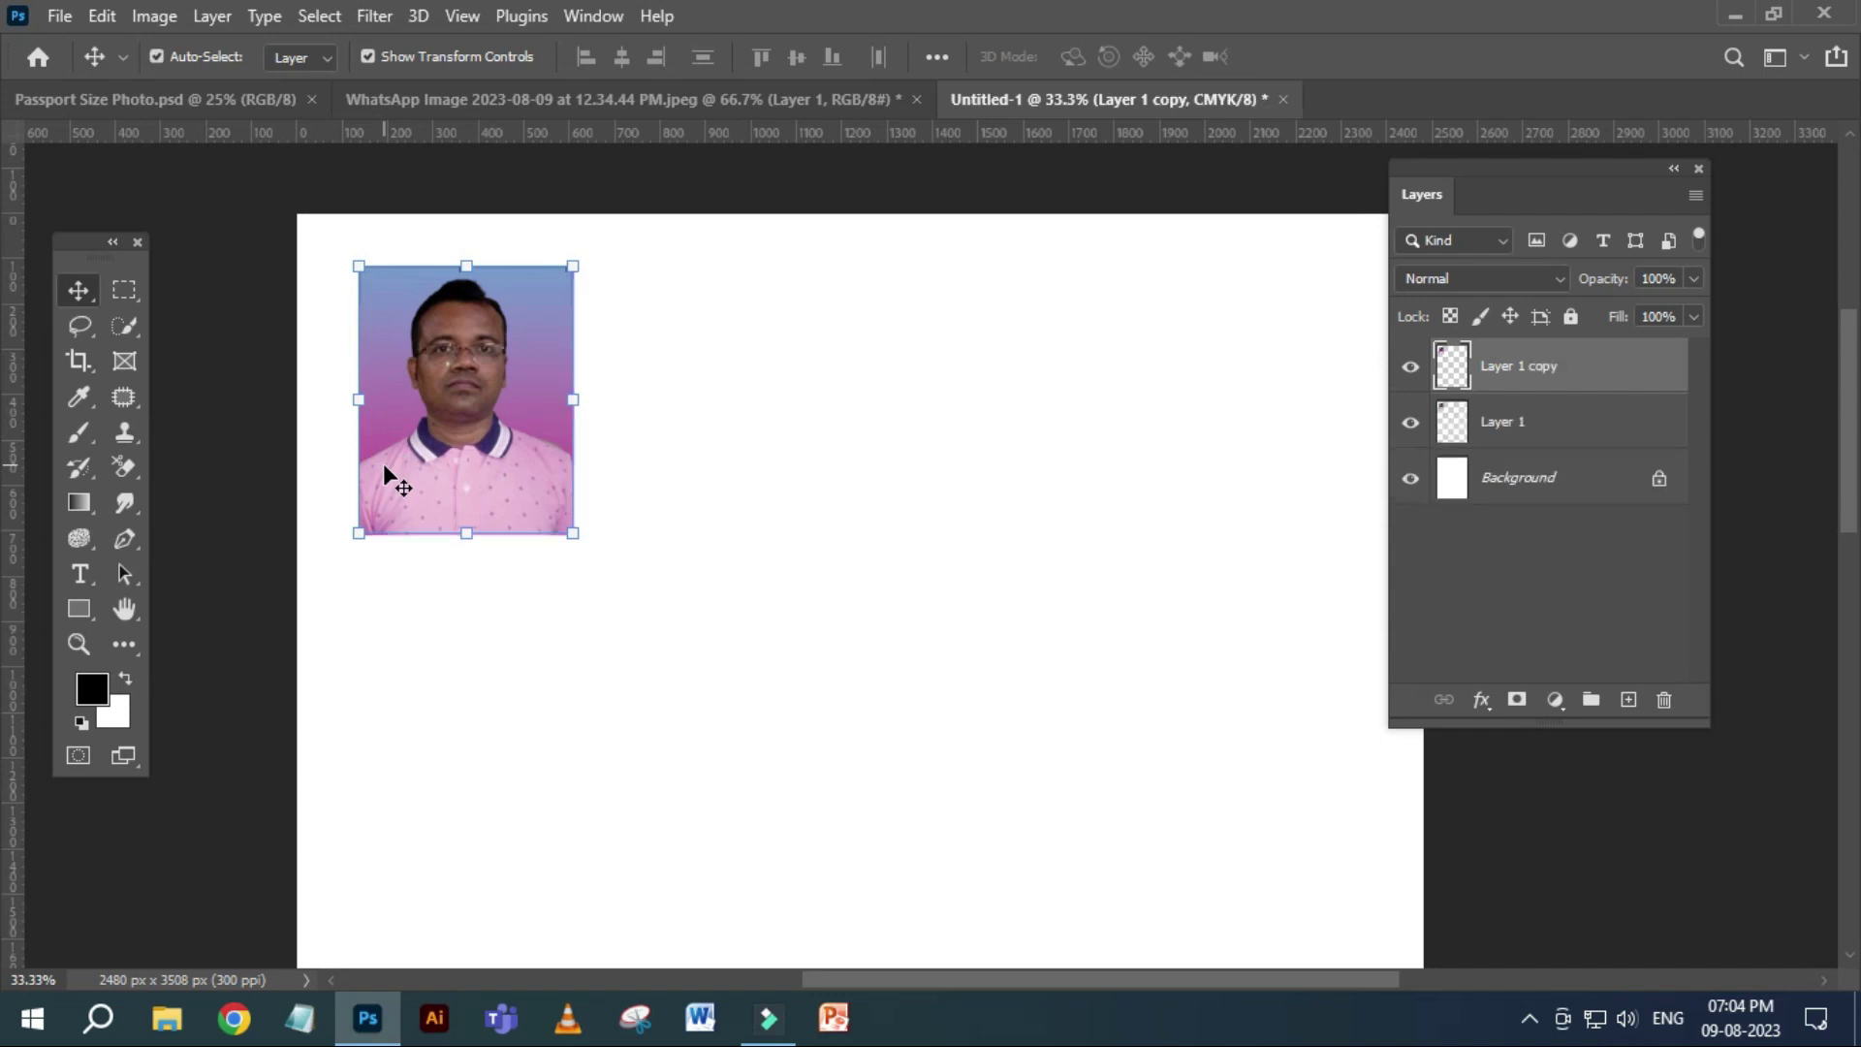
{"action": "left_click_drag", "start_coordinate": [431, 488], "coordinate": [921, 490]}
{"action": "key", "text": "ctrl+j"}
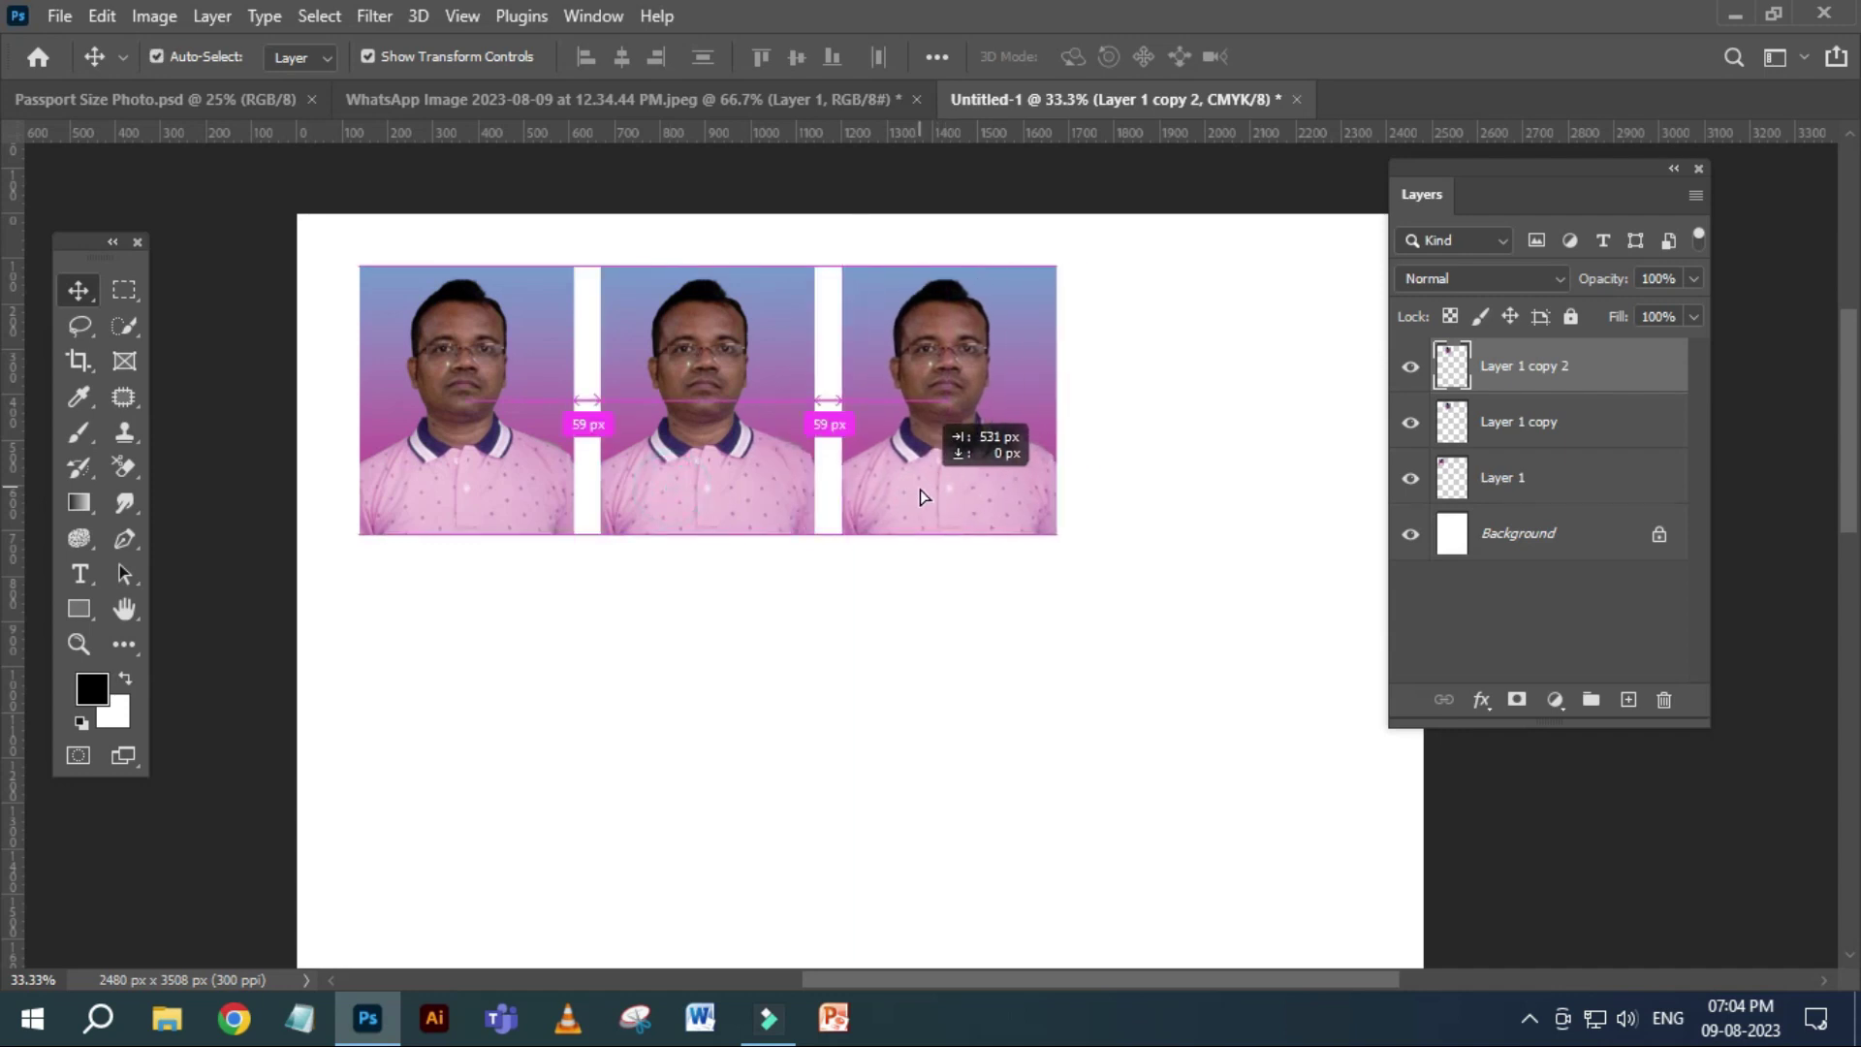
{"action": "key", "text": "ctrl+j"}
{"action": "left_click_drag", "start_coordinate": [948, 486], "coordinate": [1200, 473]}
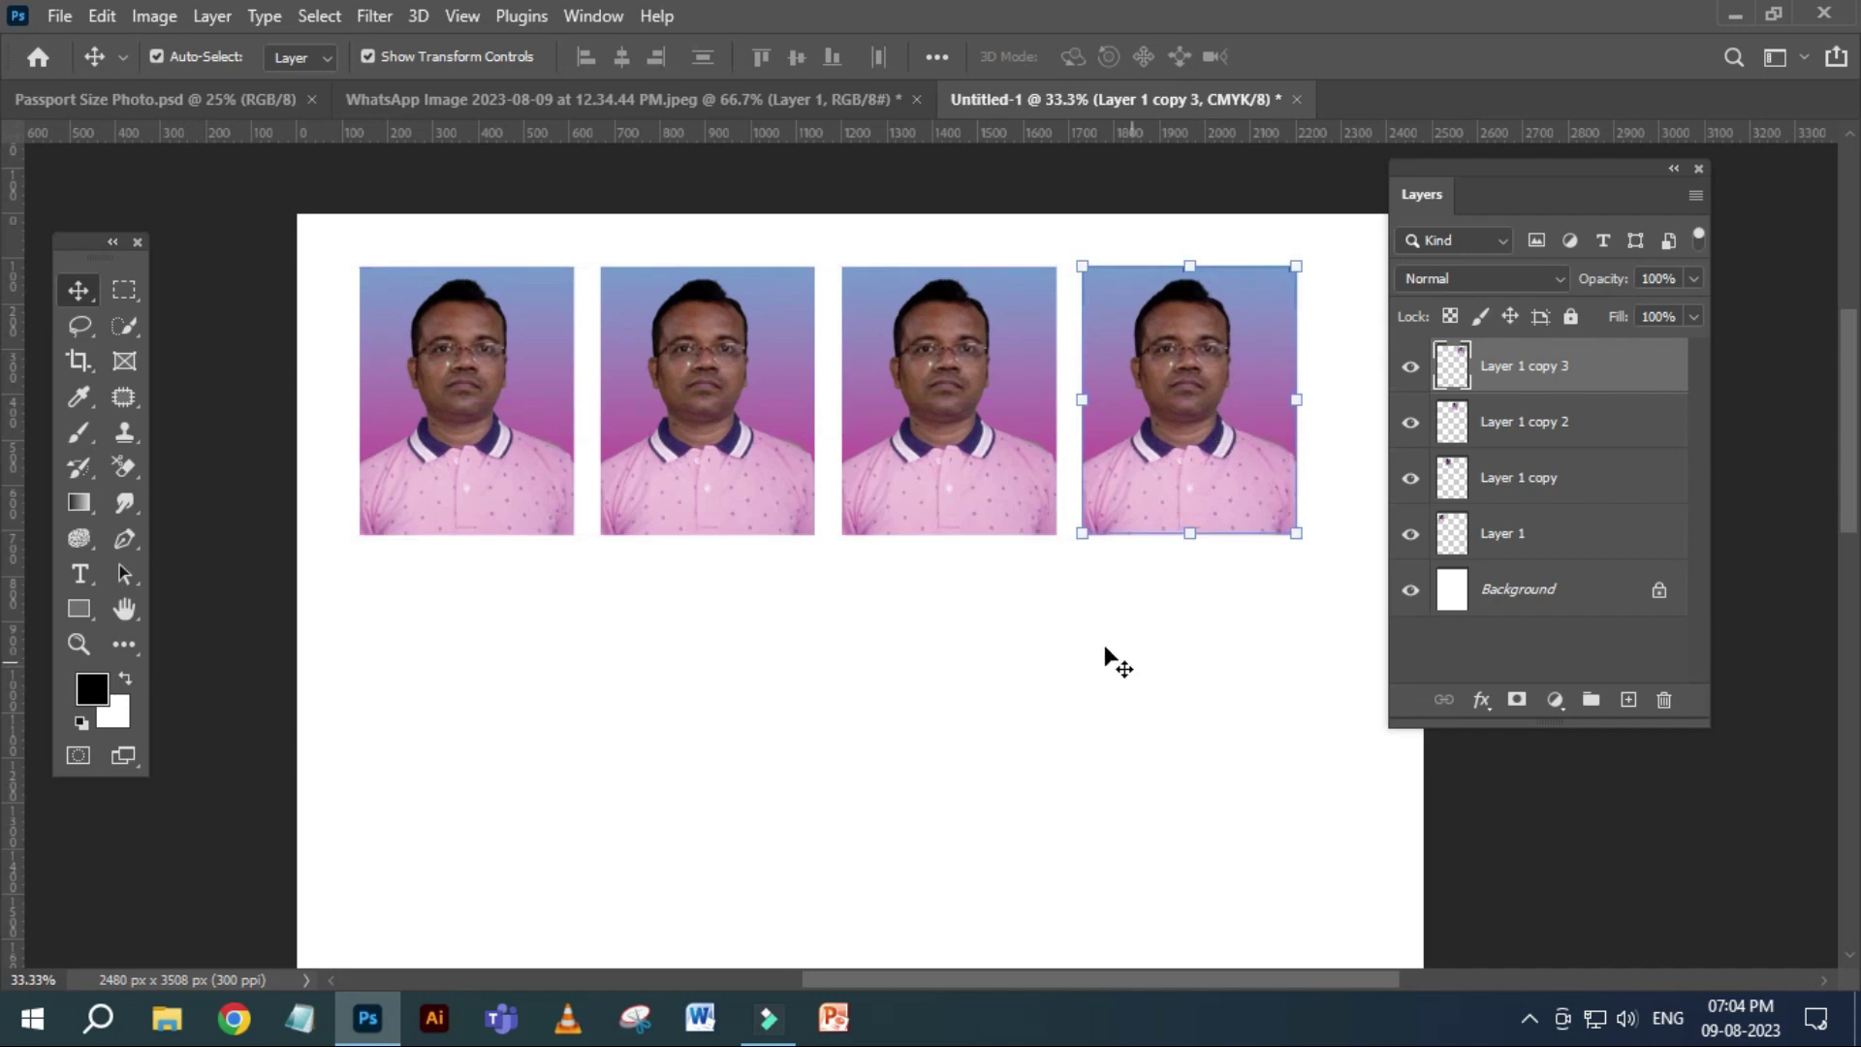
Delete the white Background layer and merge the four photos into one row layer.
{"action": "left_click", "coordinate": [1694, 196]}
{"action": "left_click", "coordinate": [1694, 194]}
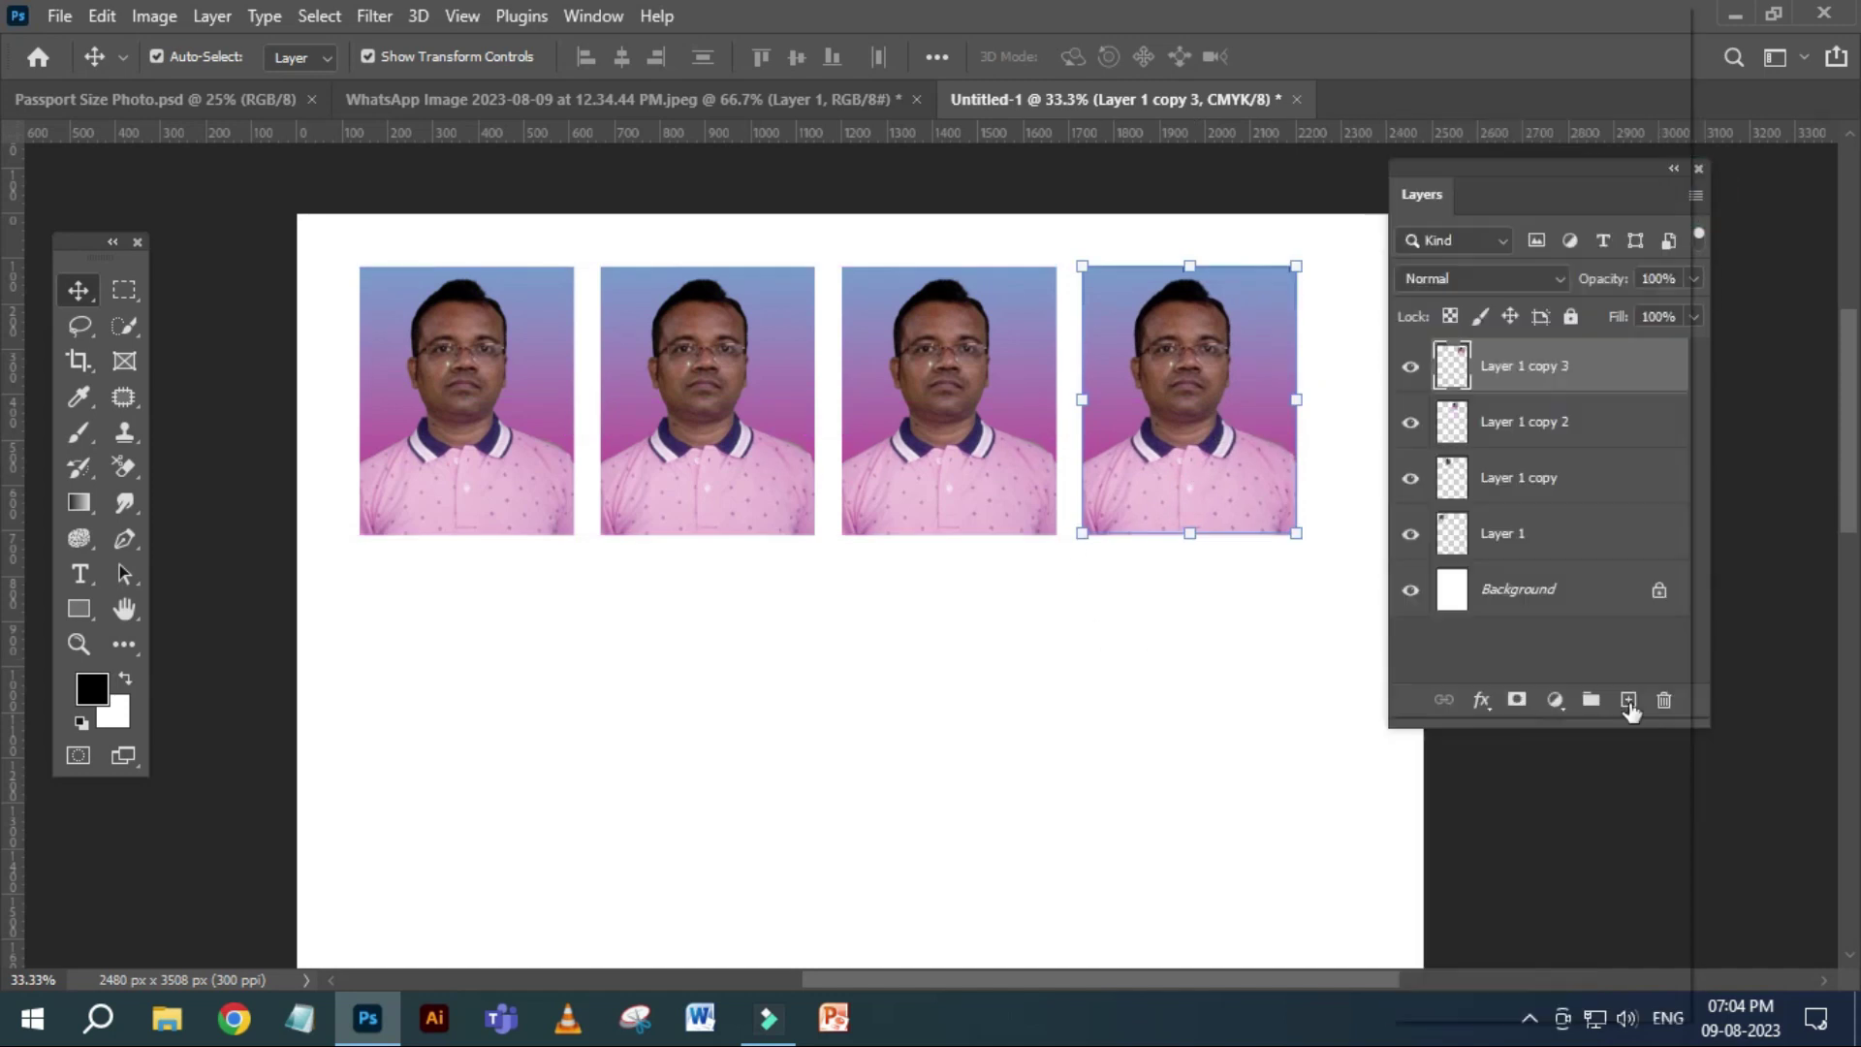
{"action": "left_click", "coordinate": [1660, 592]}
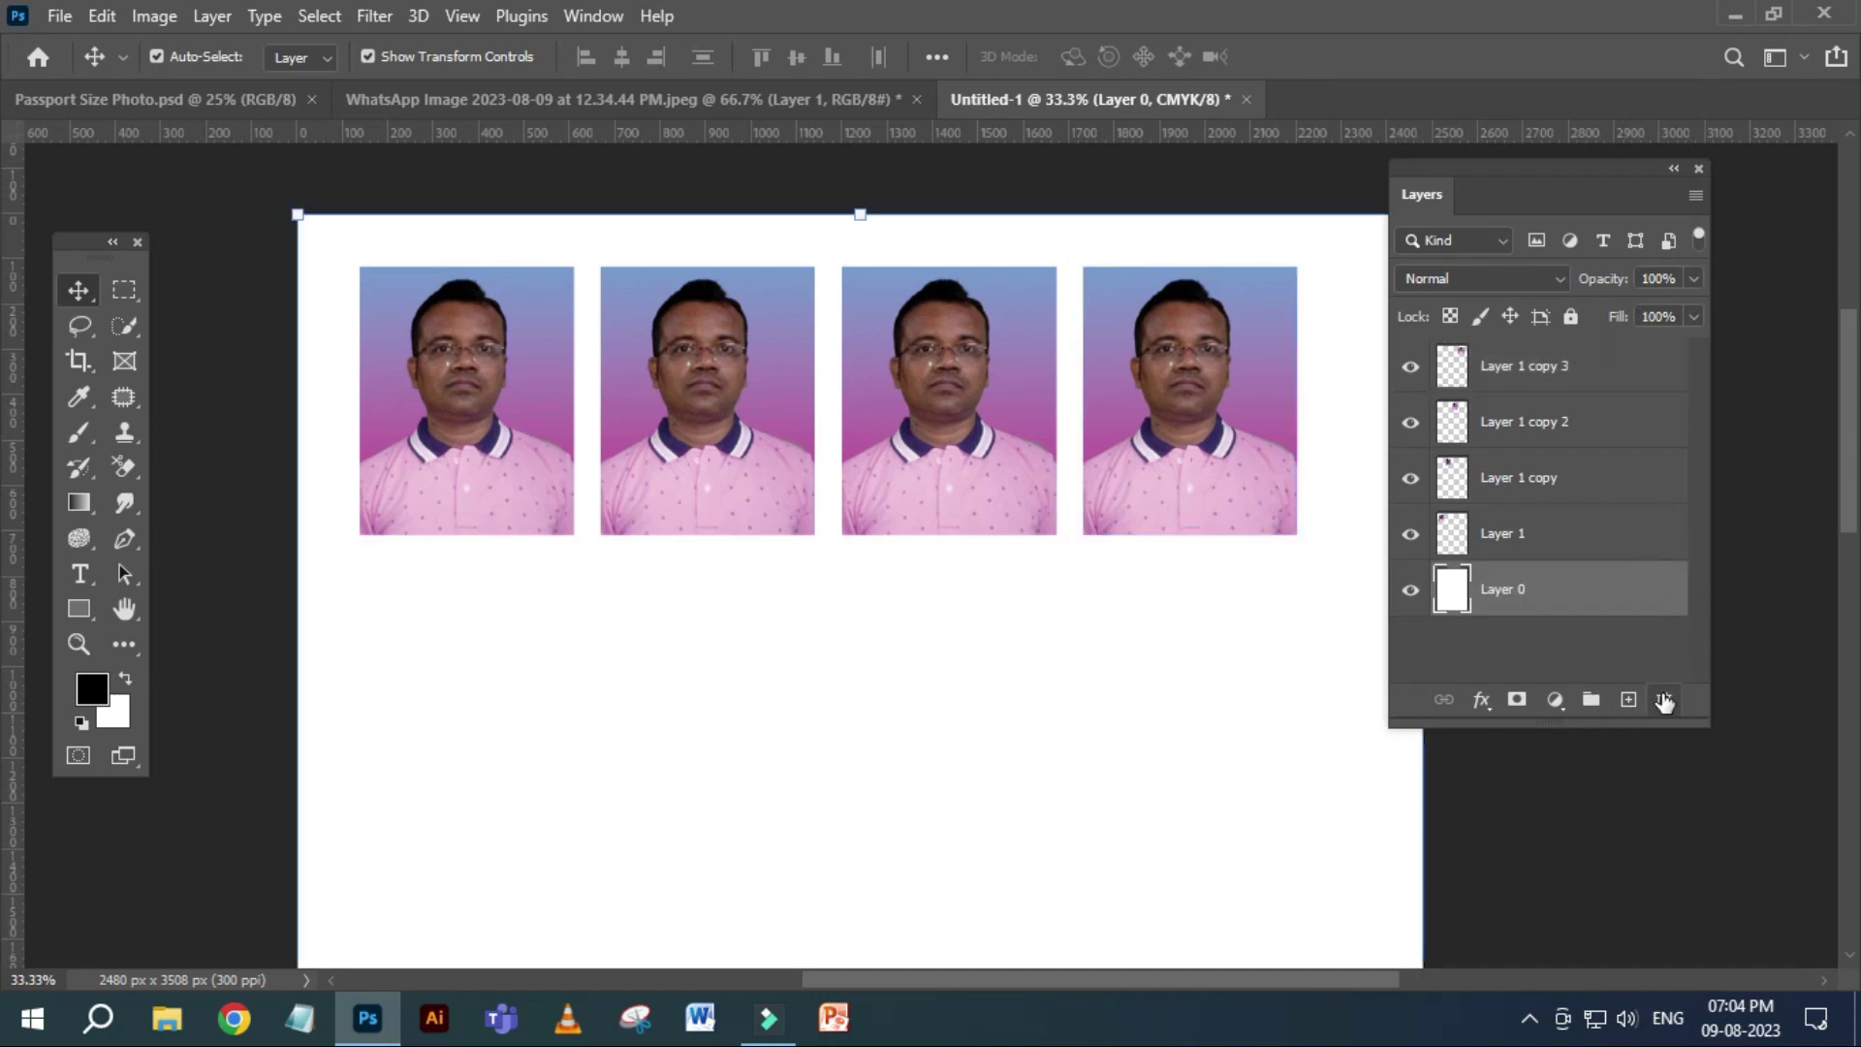
{"action": "left_click", "coordinate": [1665, 699]}
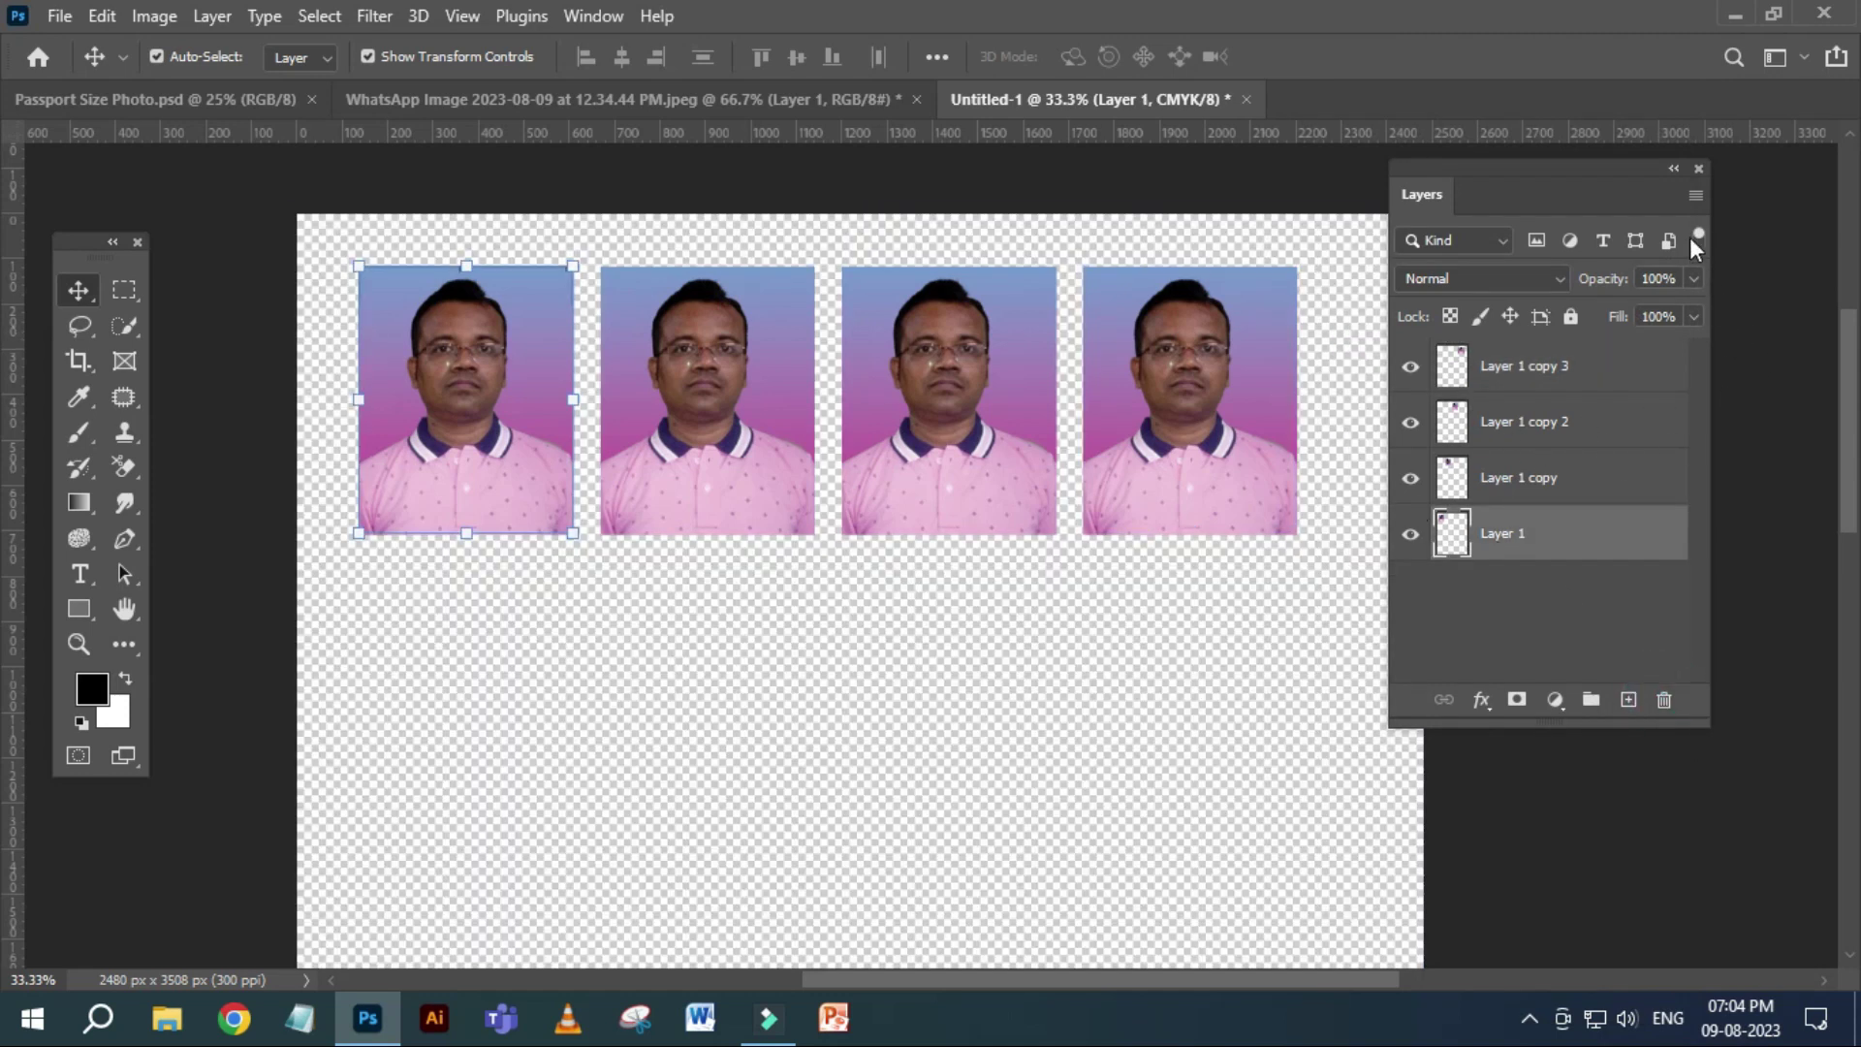
{"action": "left_click", "coordinate": [1692, 199]}
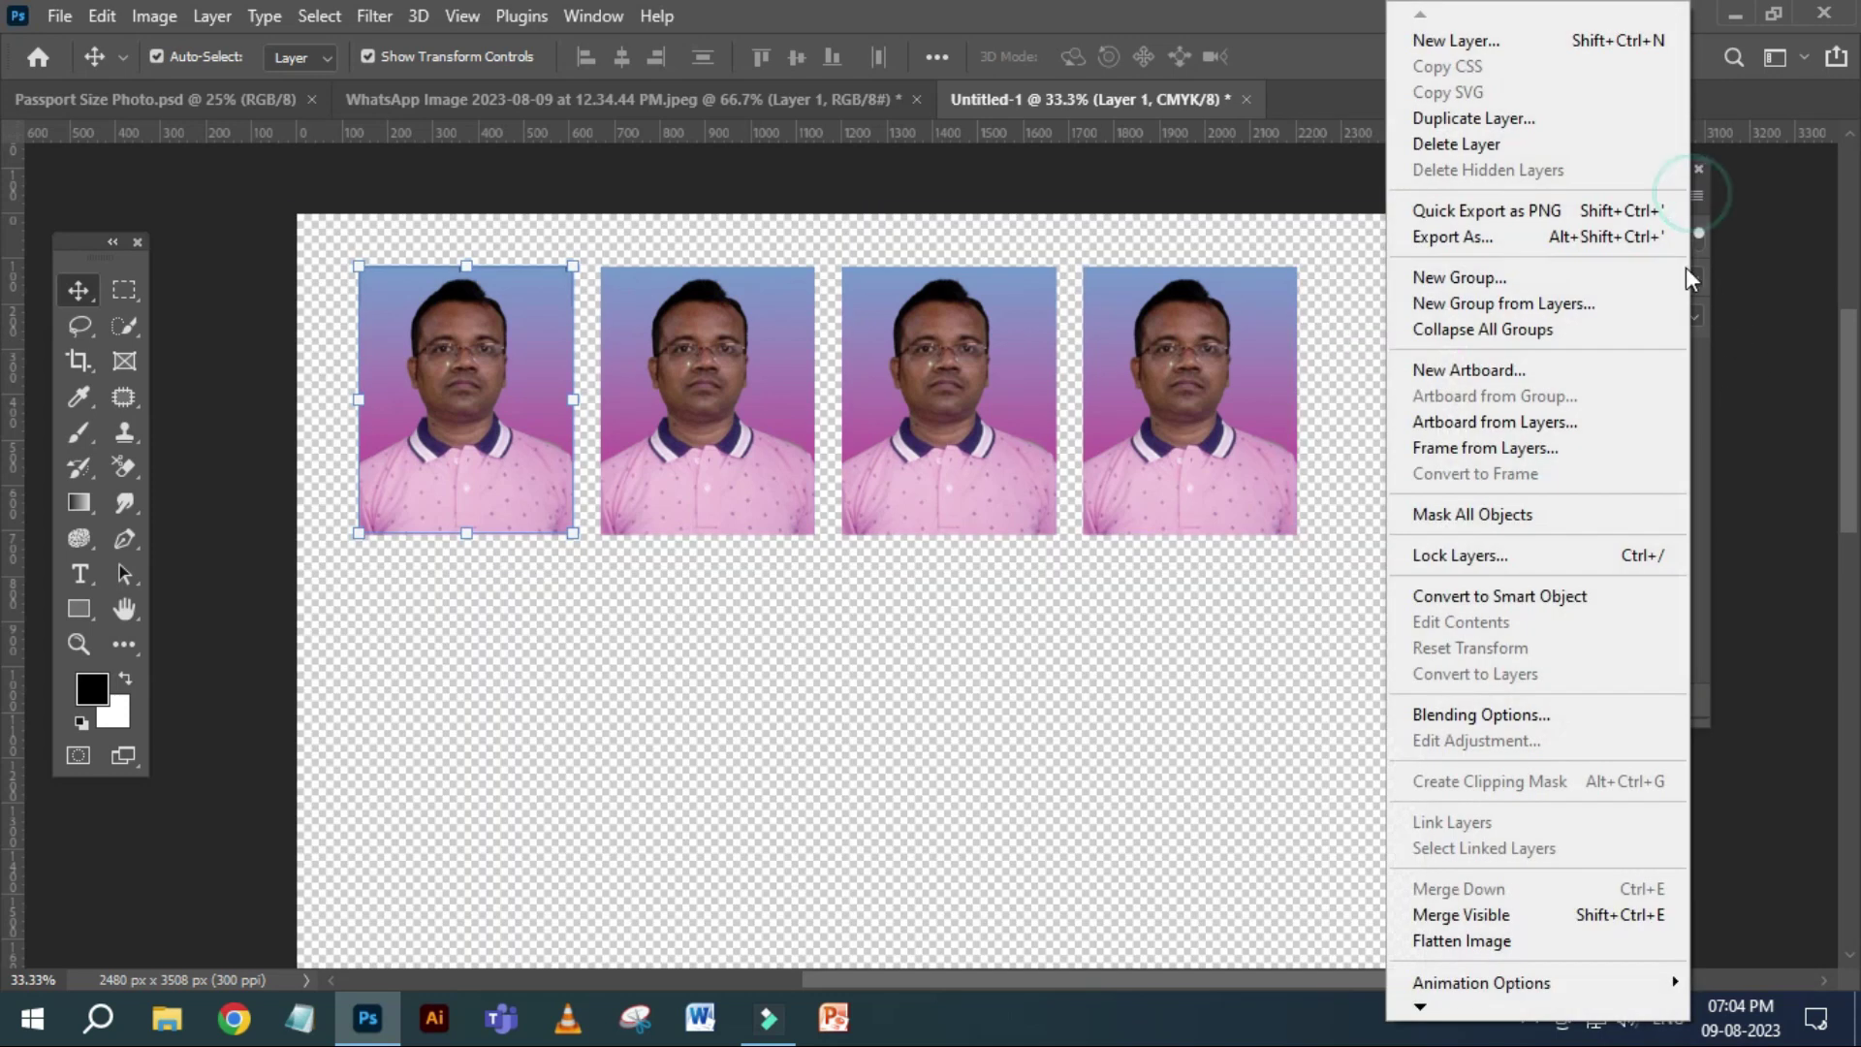
{"action": "left_click", "coordinate": [1544, 909]}
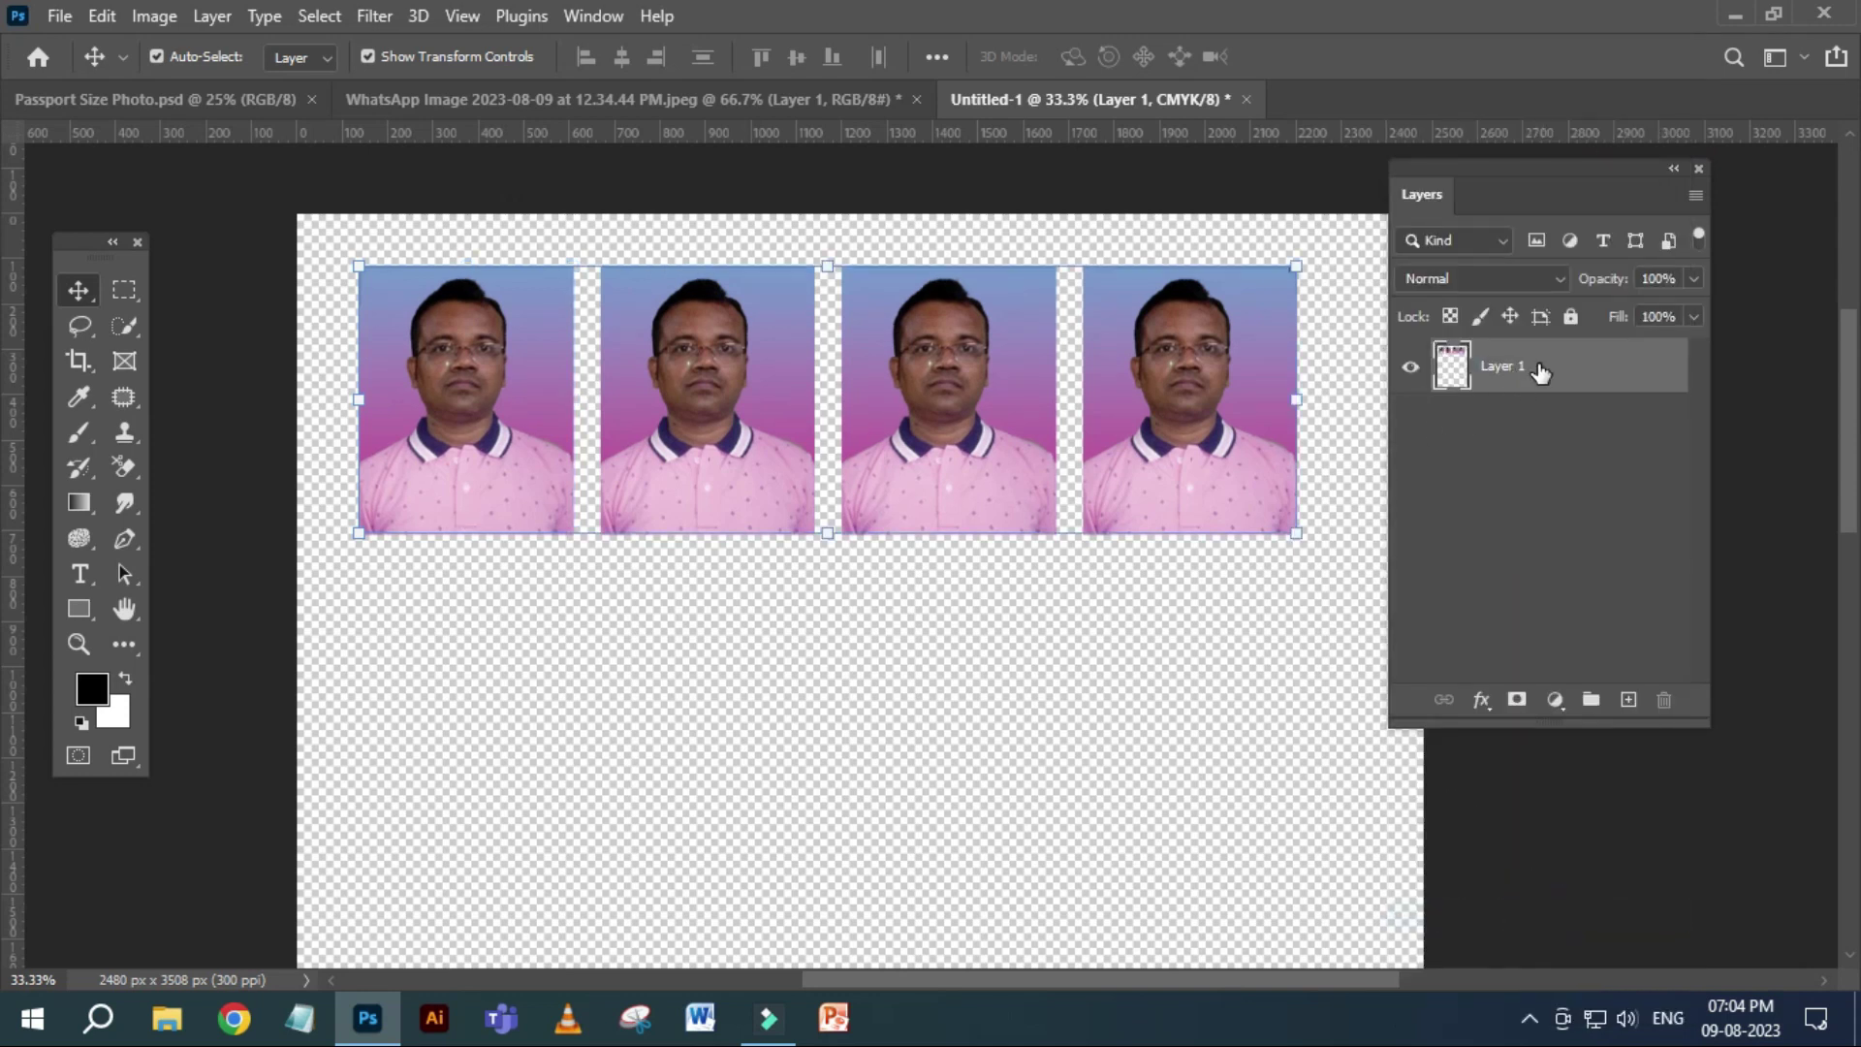
Copy the row downward four times, snapping five evenly spaced rows down the page.
{"action": "left_click_drag", "start_coordinate": [1218, 397], "coordinate": [1204, 603]}
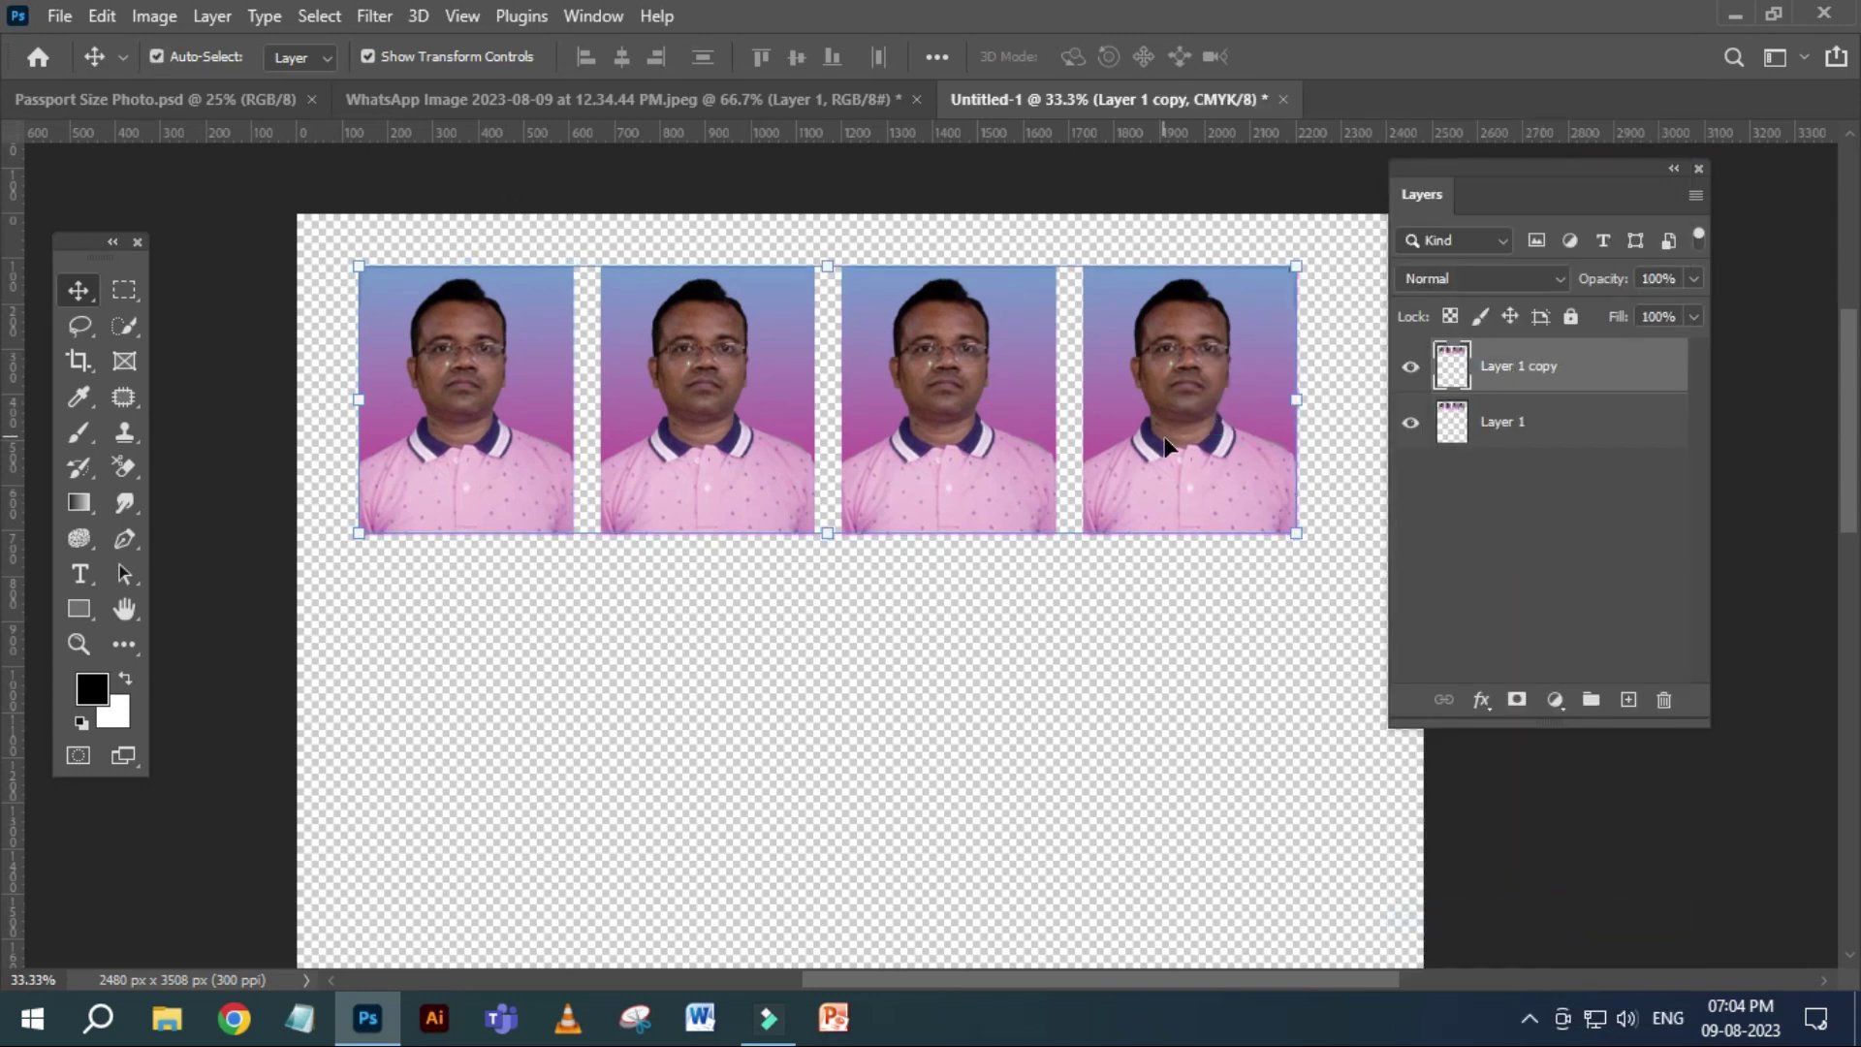
{"action": "left_click_drag", "start_coordinate": [1204, 602], "coordinate": [1198, 637]}
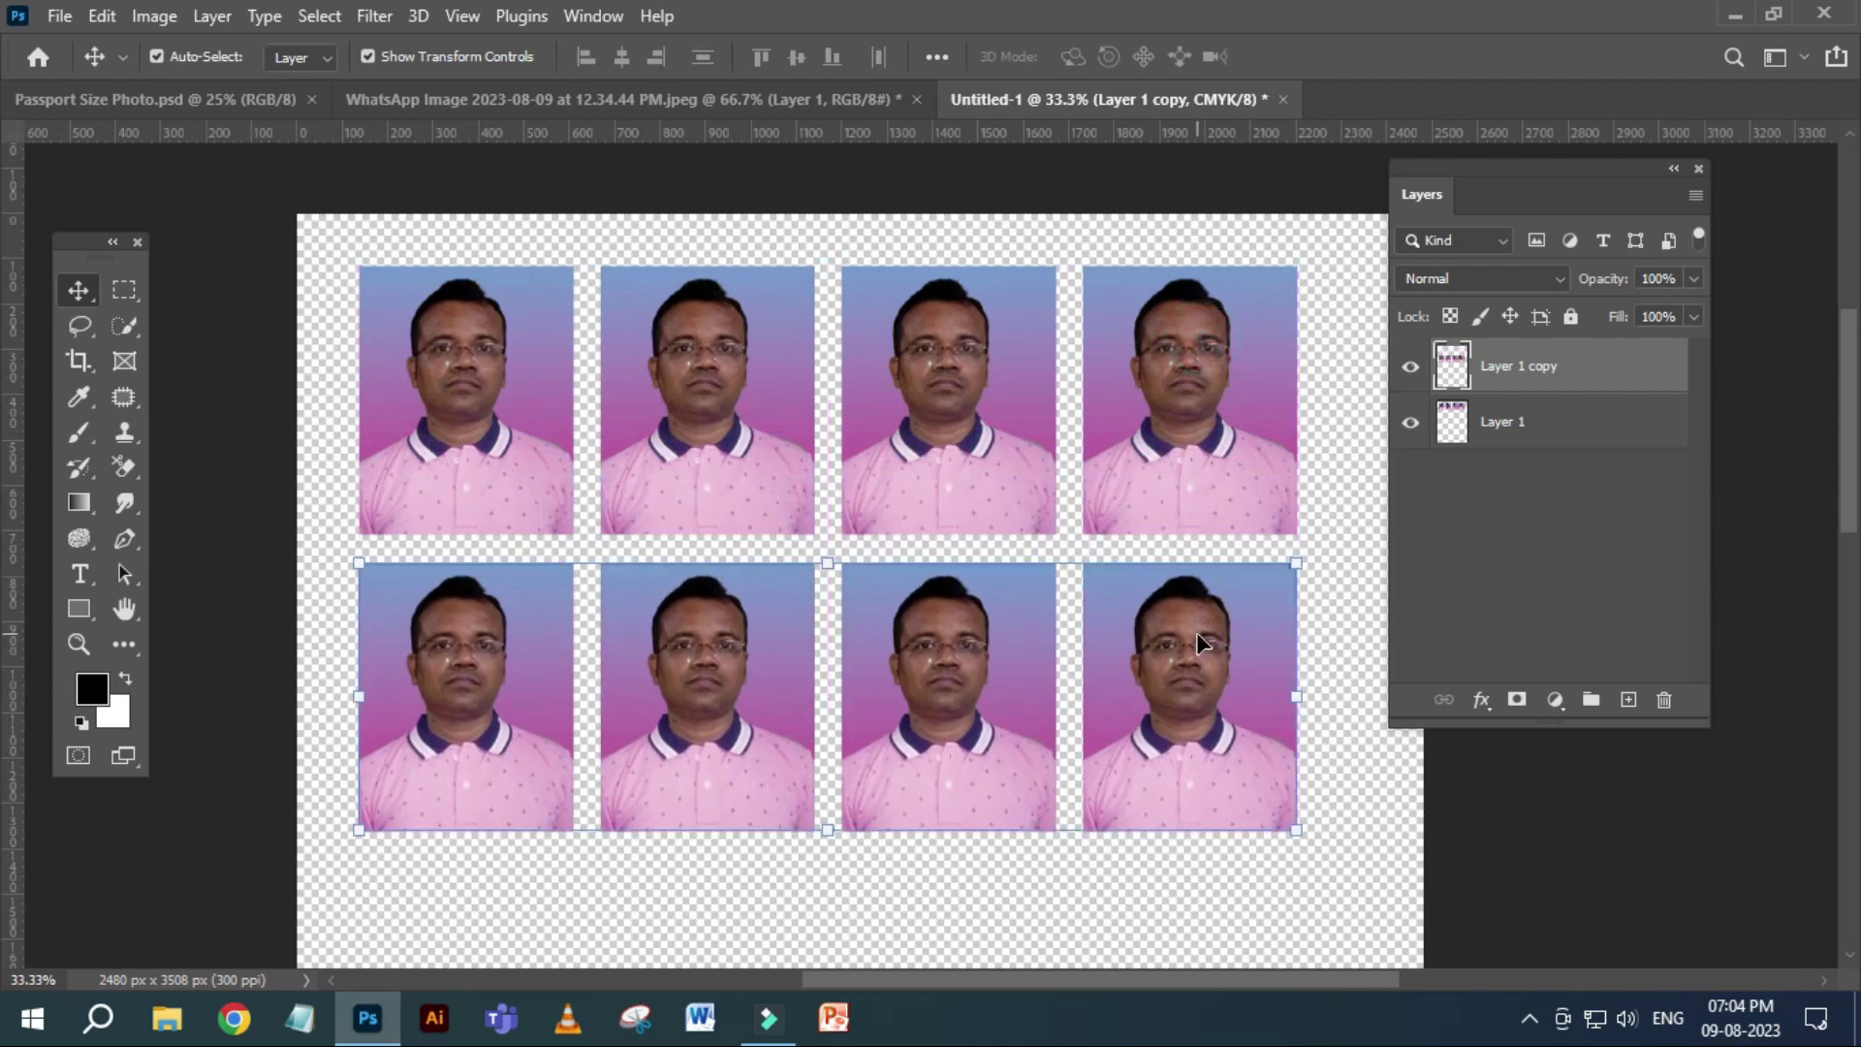
{"action": "left_click_drag", "start_coordinate": [1175, 756], "coordinate": [1176, 506]}
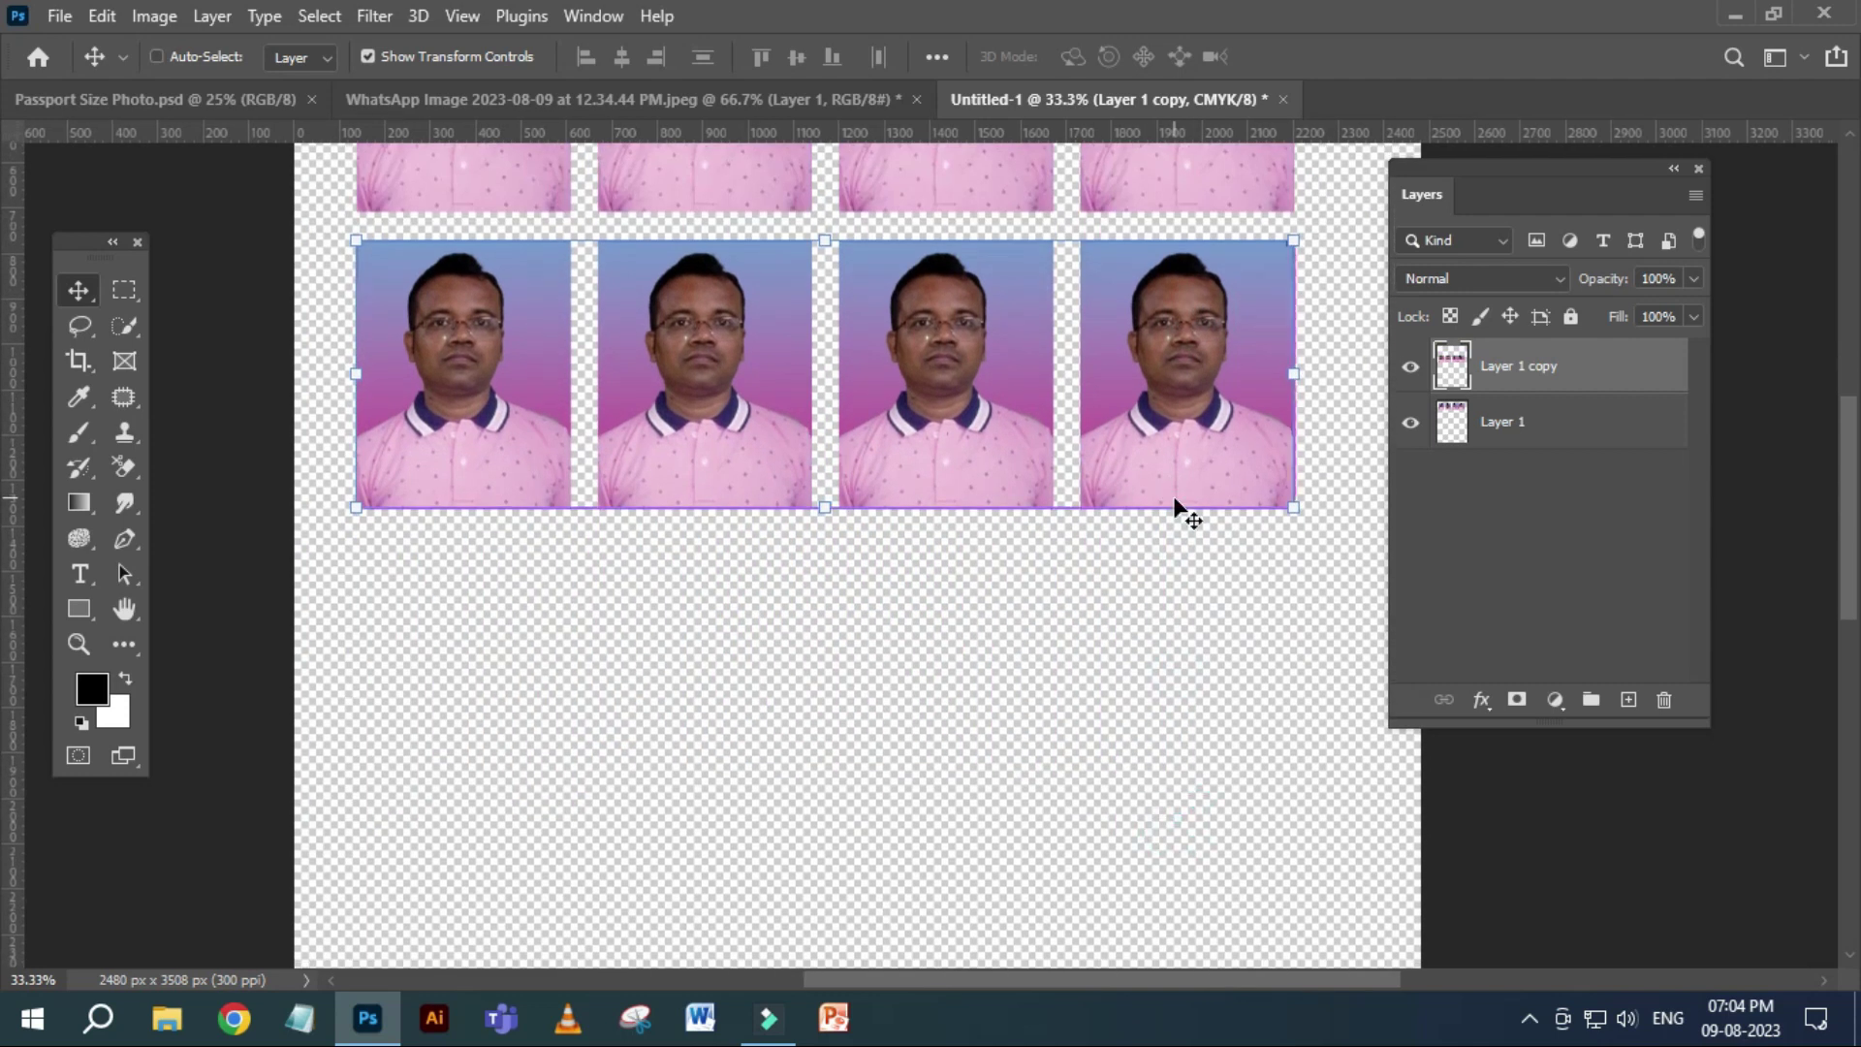
{"action": "left_click_drag", "start_coordinate": [1158, 300], "coordinate": [1161, 610]}
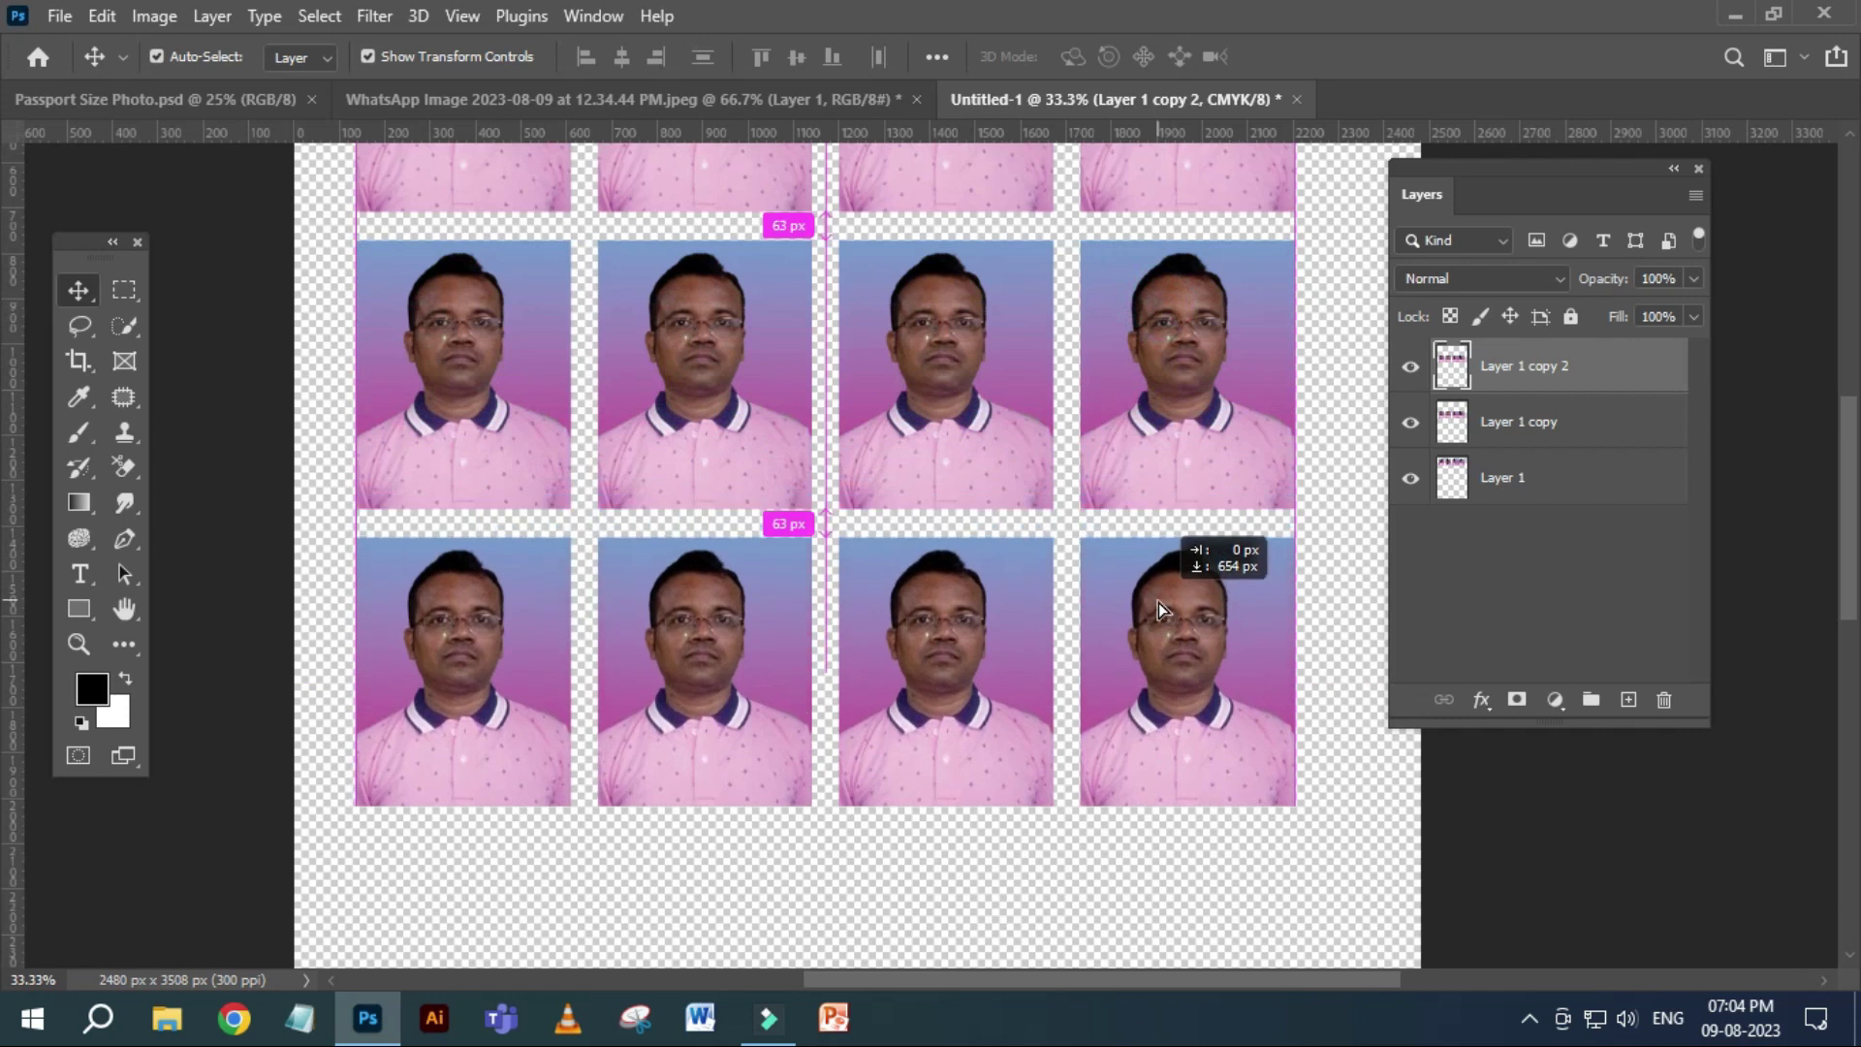
{"action": "left_click_drag", "start_coordinate": [1192, 790], "coordinate": [1159, 474]}
{"action": "key", "text": "ctrl+j"}
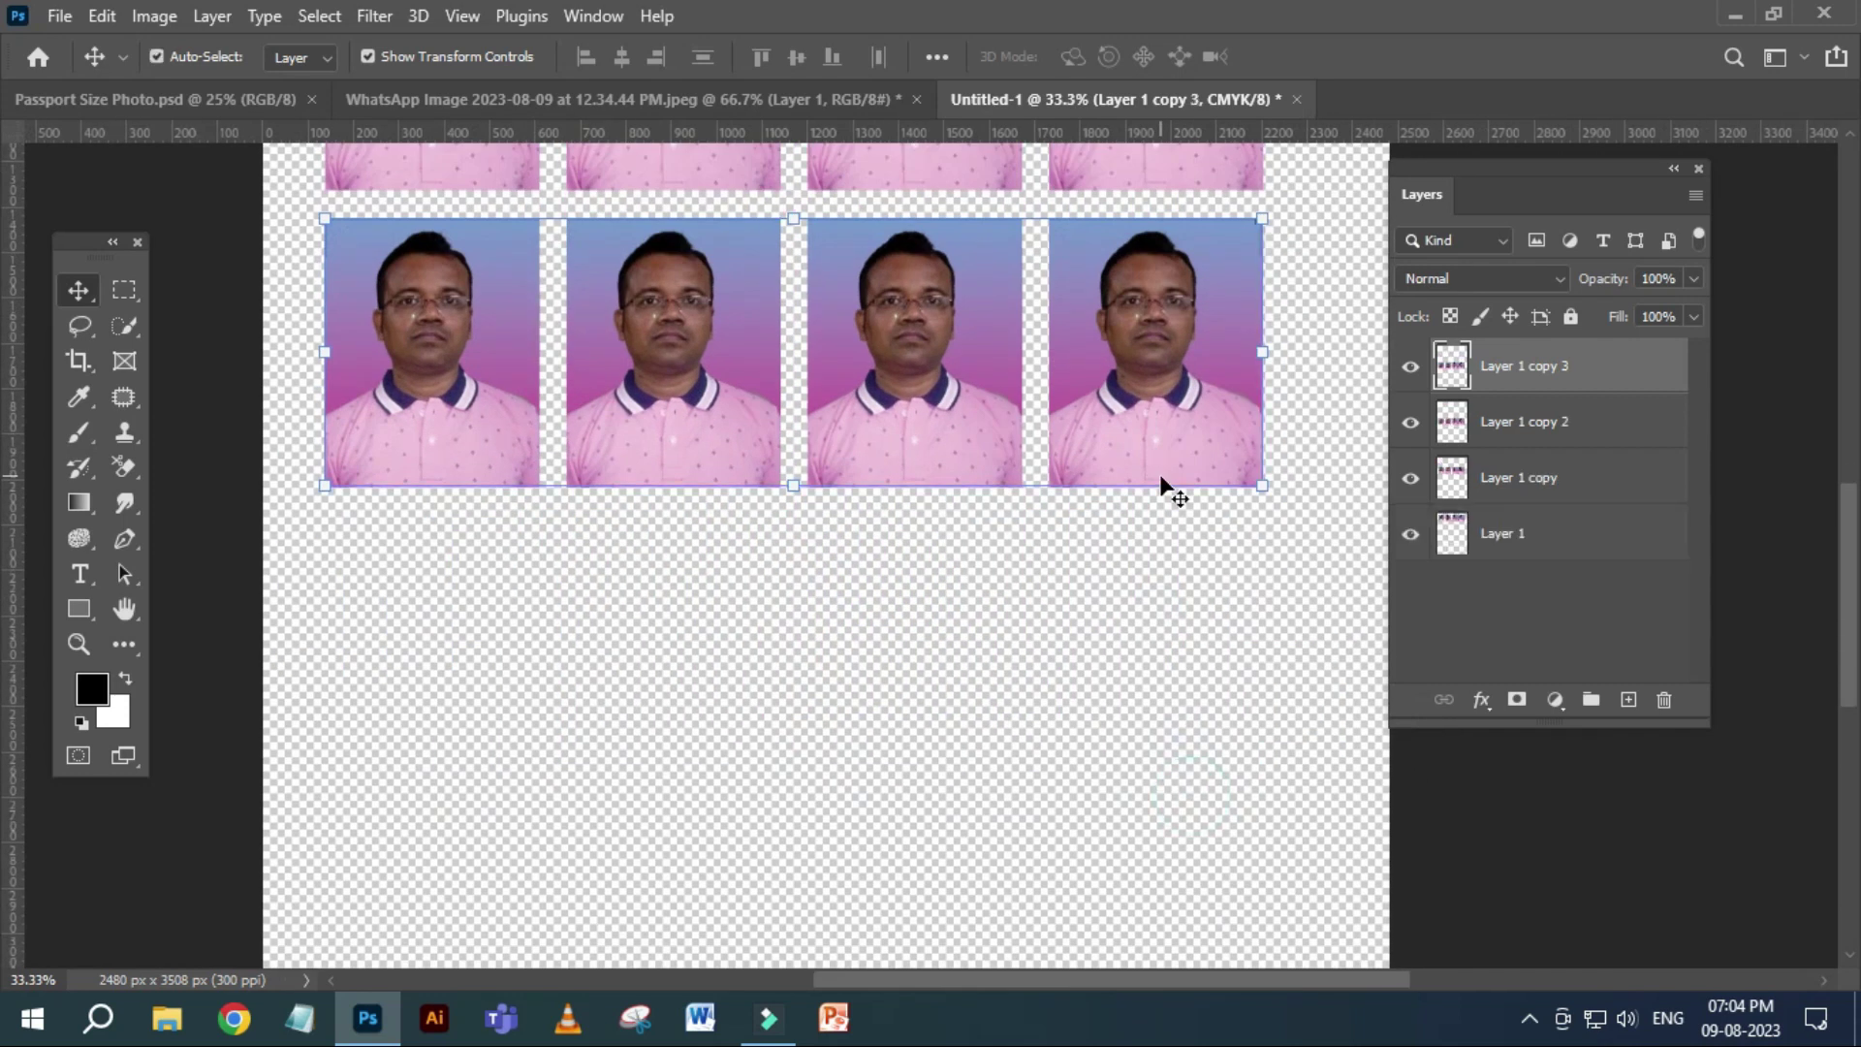
{"action": "left_click_drag", "start_coordinate": [1080, 308], "coordinate": [1101, 602]}
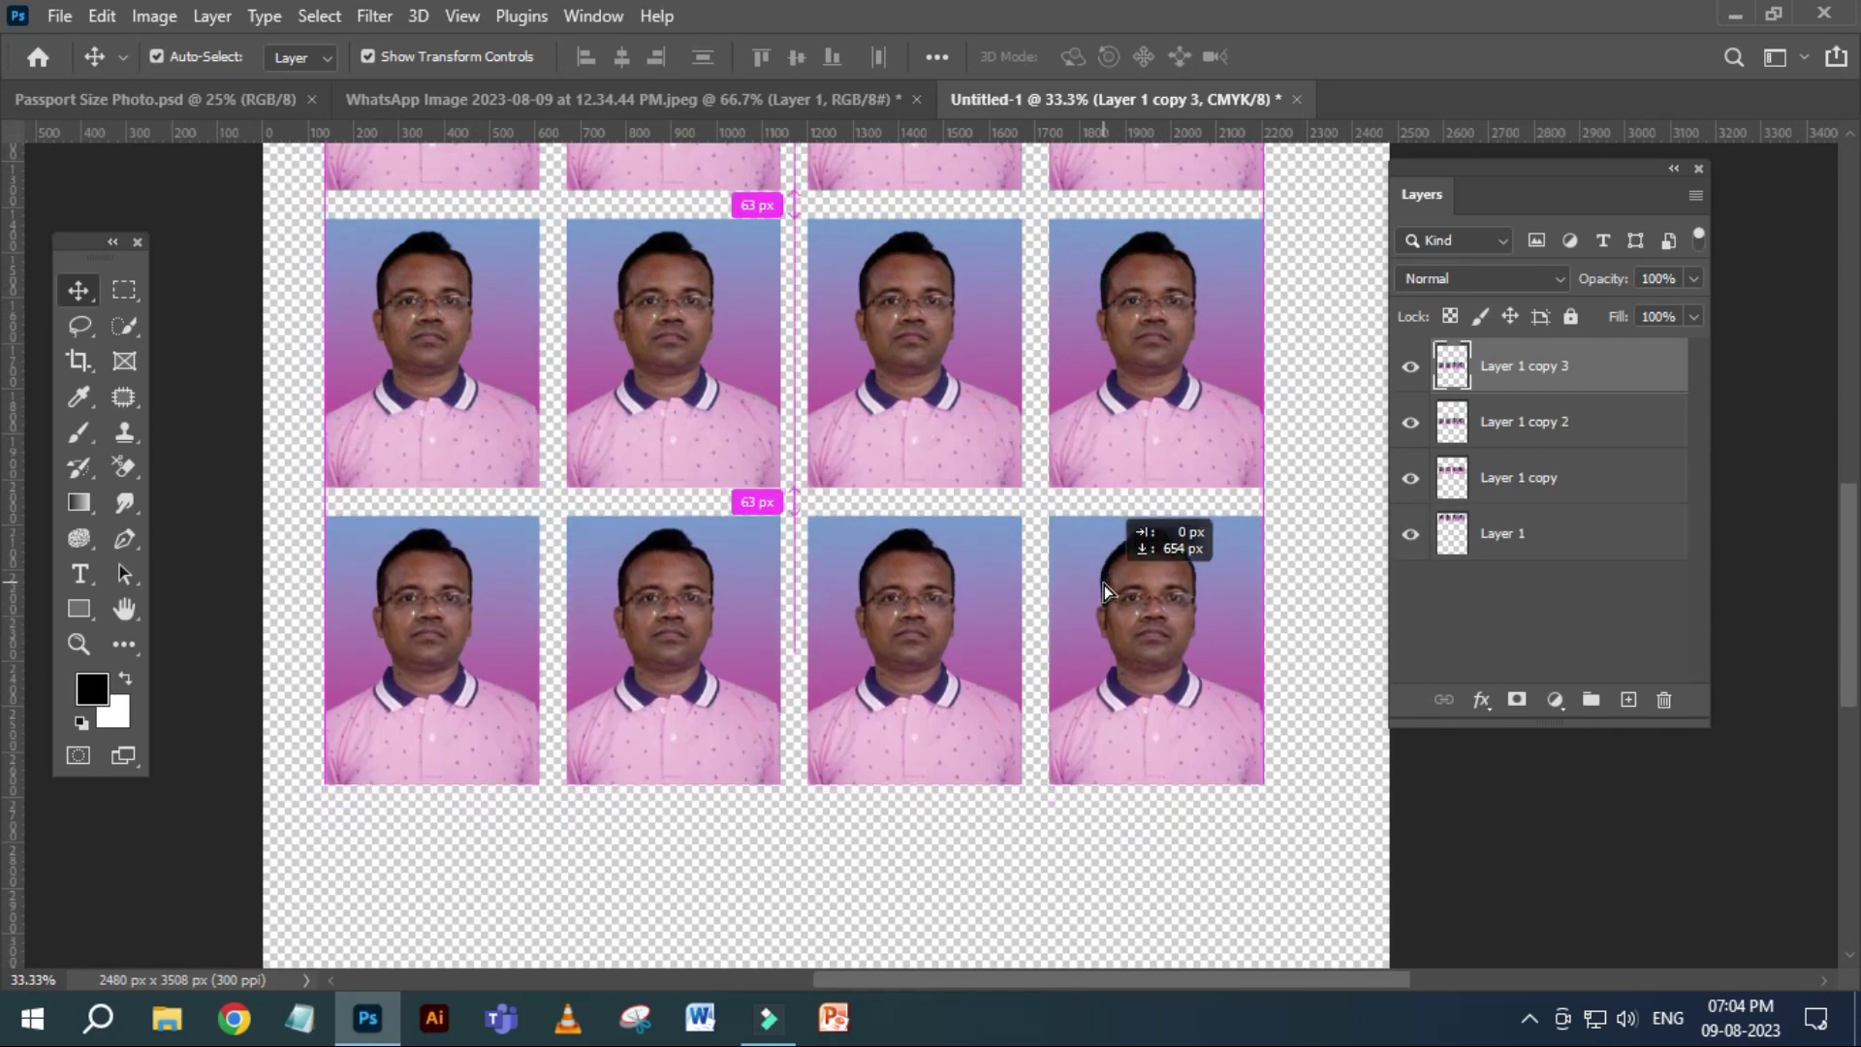
{"action": "left_click_drag", "start_coordinate": [1136, 815], "coordinate": [1156, 511]}
{"action": "key", "text": "ctrl+j"}
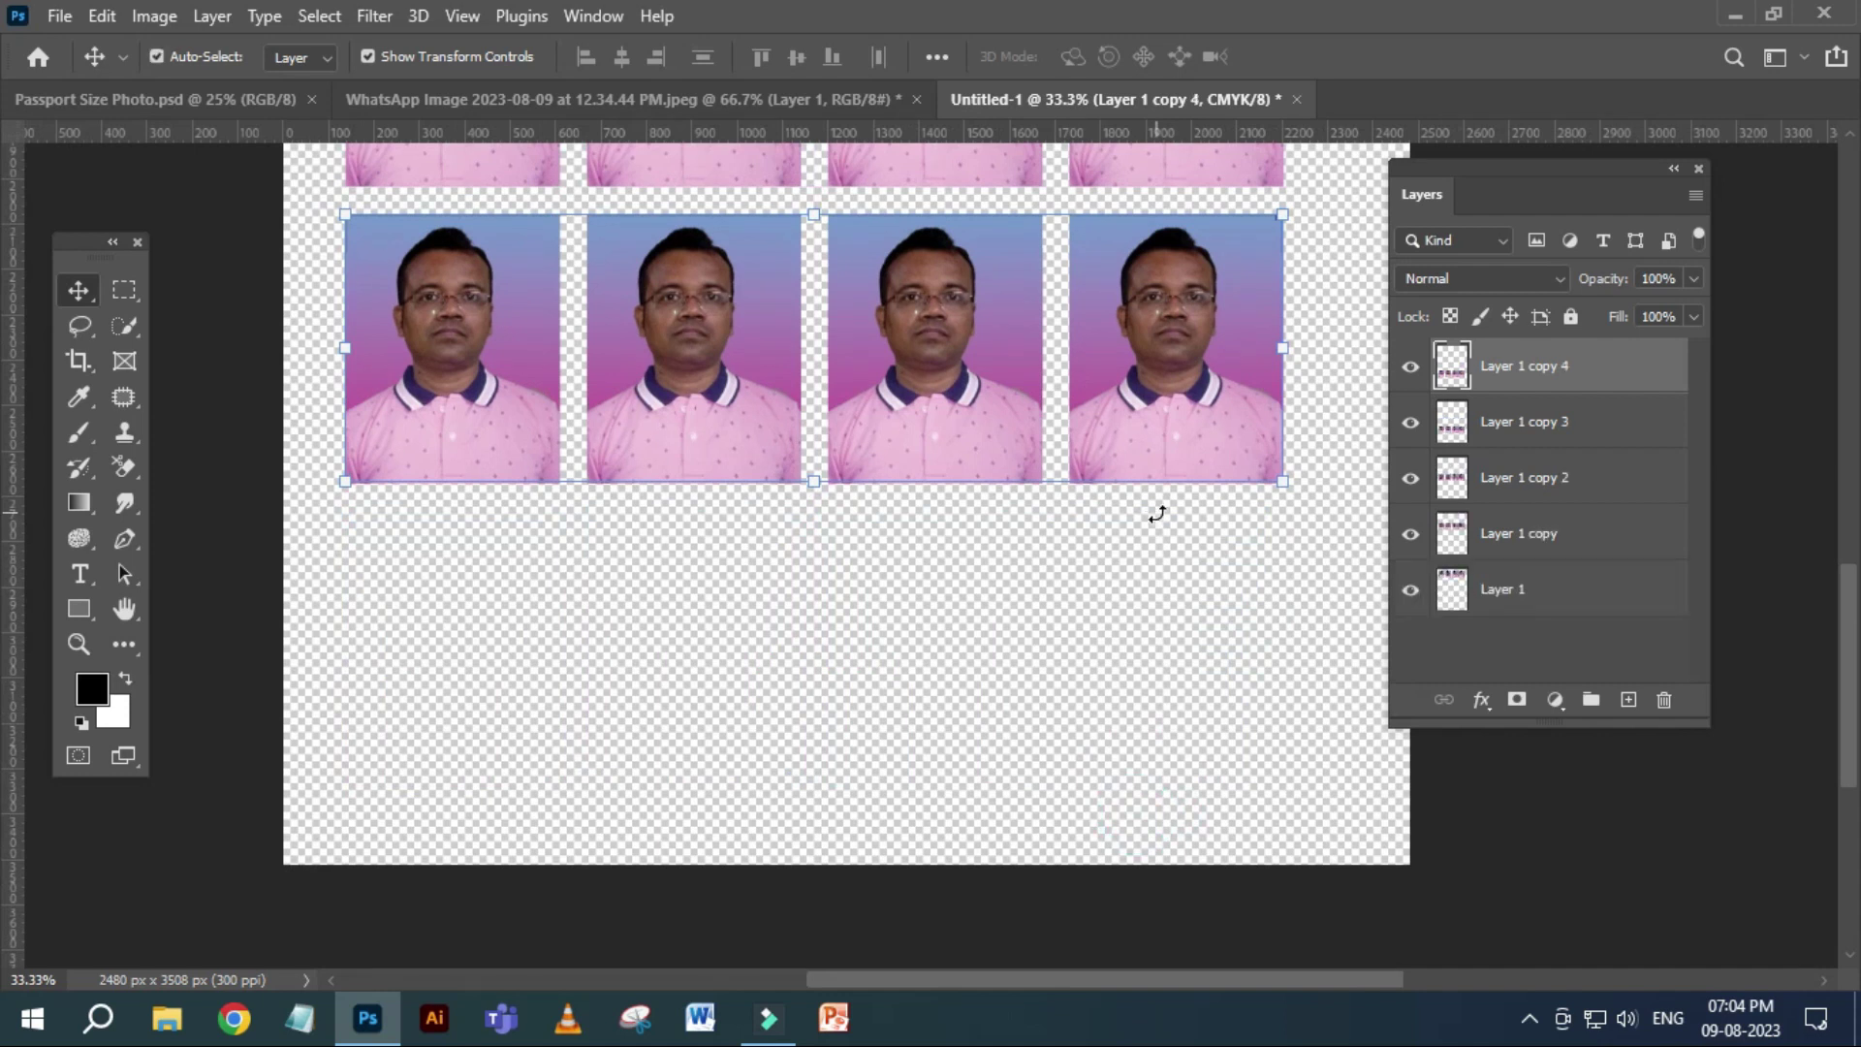
{"action": "left_click_drag", "start_coordinate": [1174, 393], "coordinate": [1167, 642]}
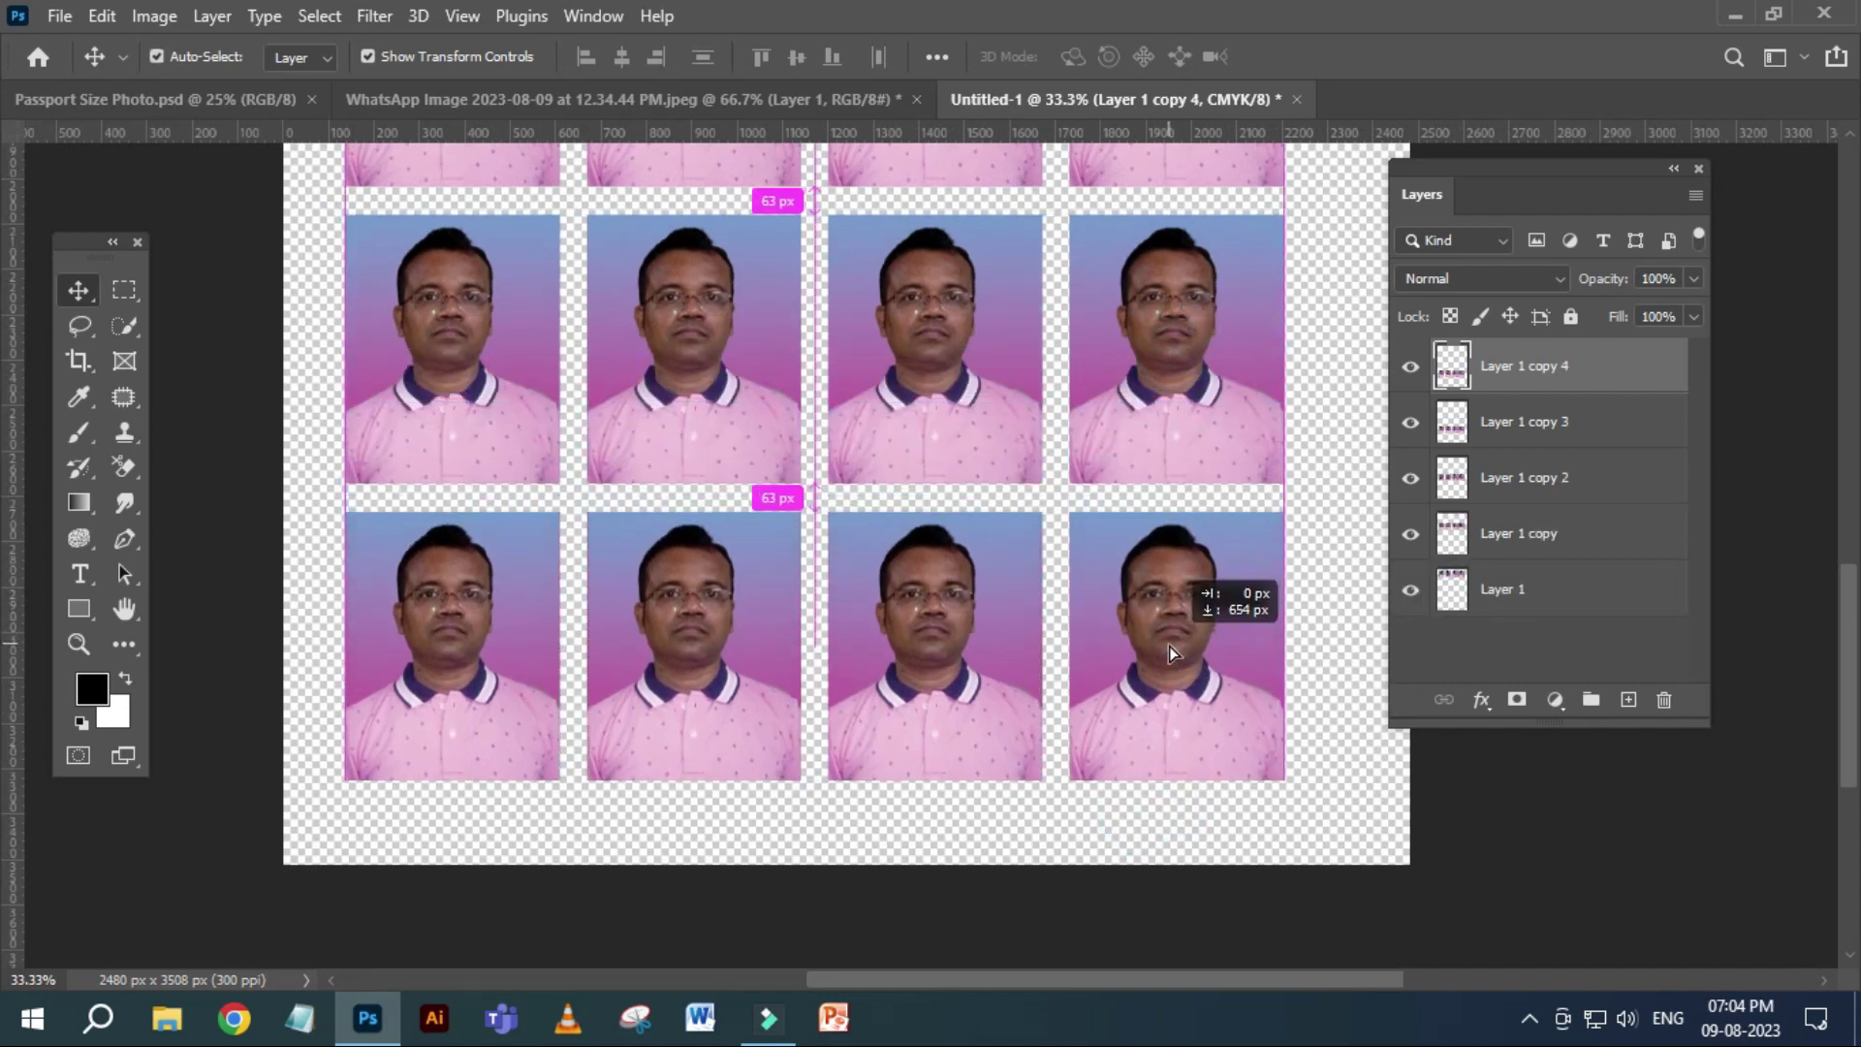
{"action": "key", "text": "ctrl+0"}
Merge the five rows into one layer and centre the grid horizontally and vertically on the page.
{"action": "left_click", "coordinate": [1231, 720], "text": "ctrl"}
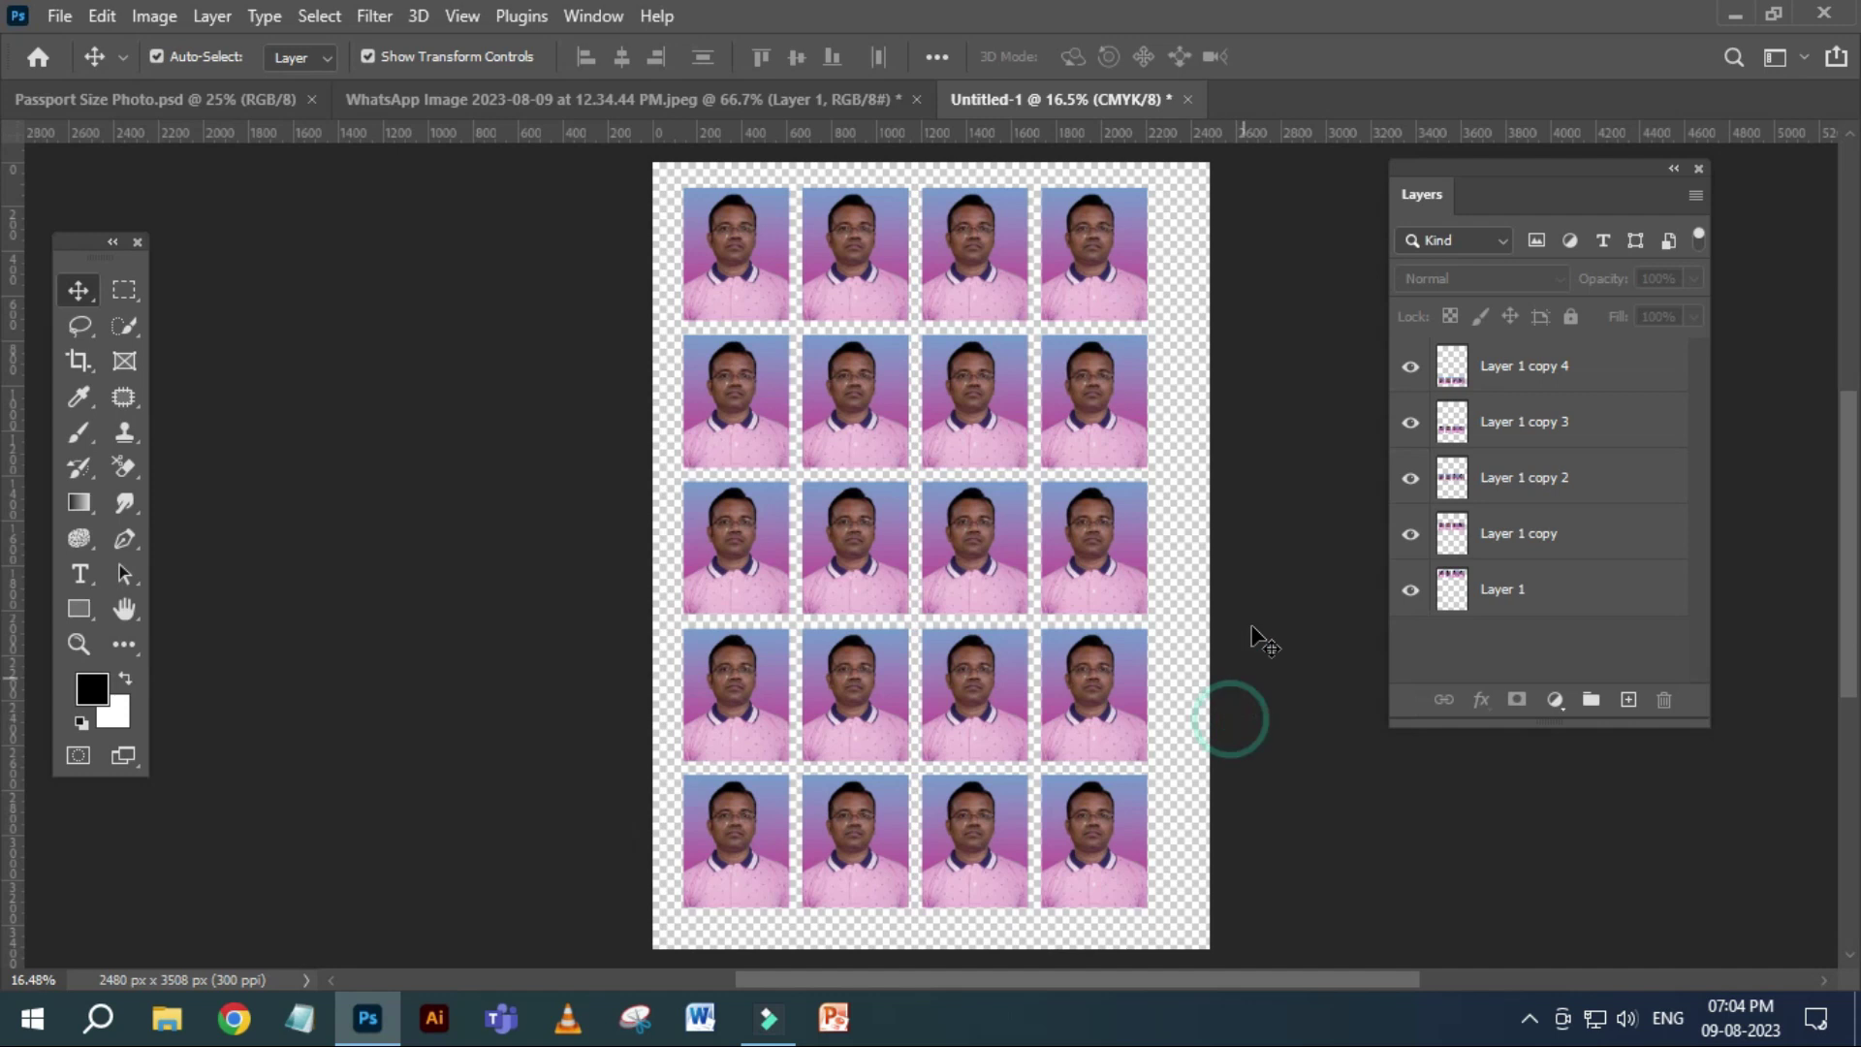
{"action": "left_click", "coordinate": [1697, 197]}
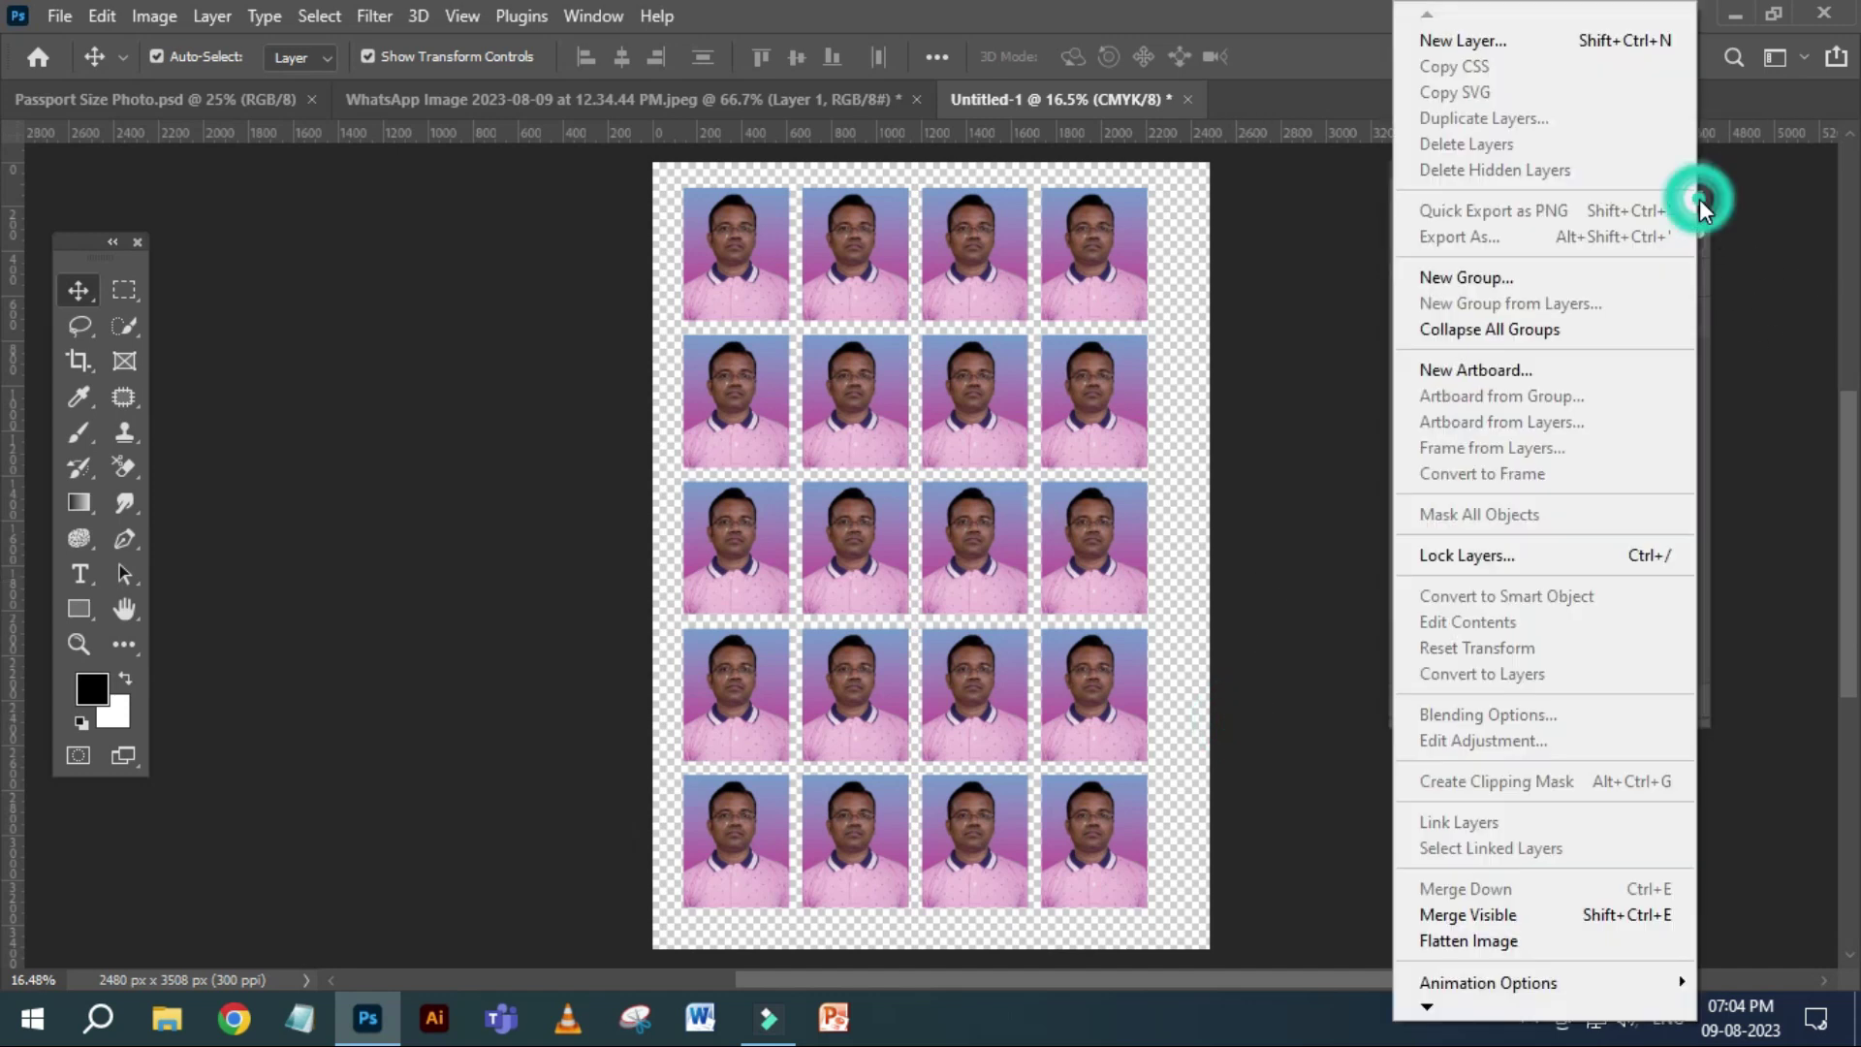
{"action": "left_click", "coordinate": [1551, 915]}
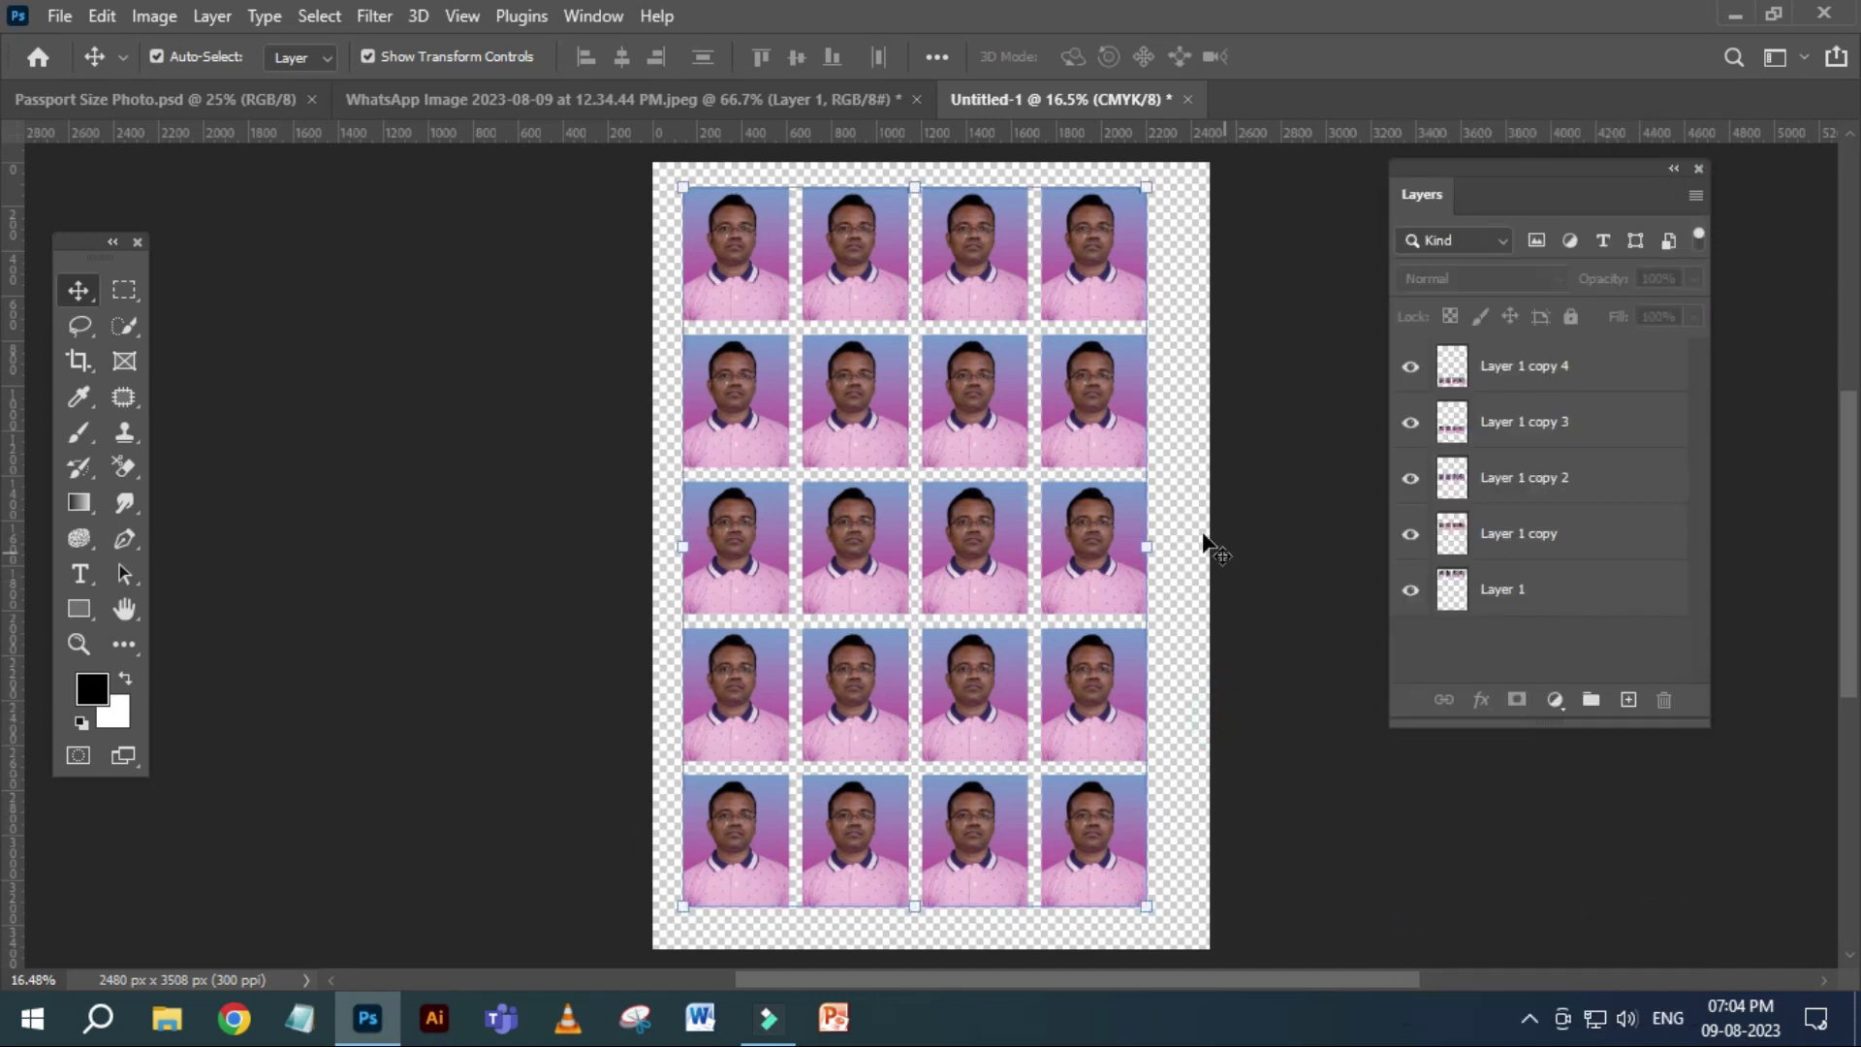
{"action": "left_click", "coordinate": [1084, 295]}
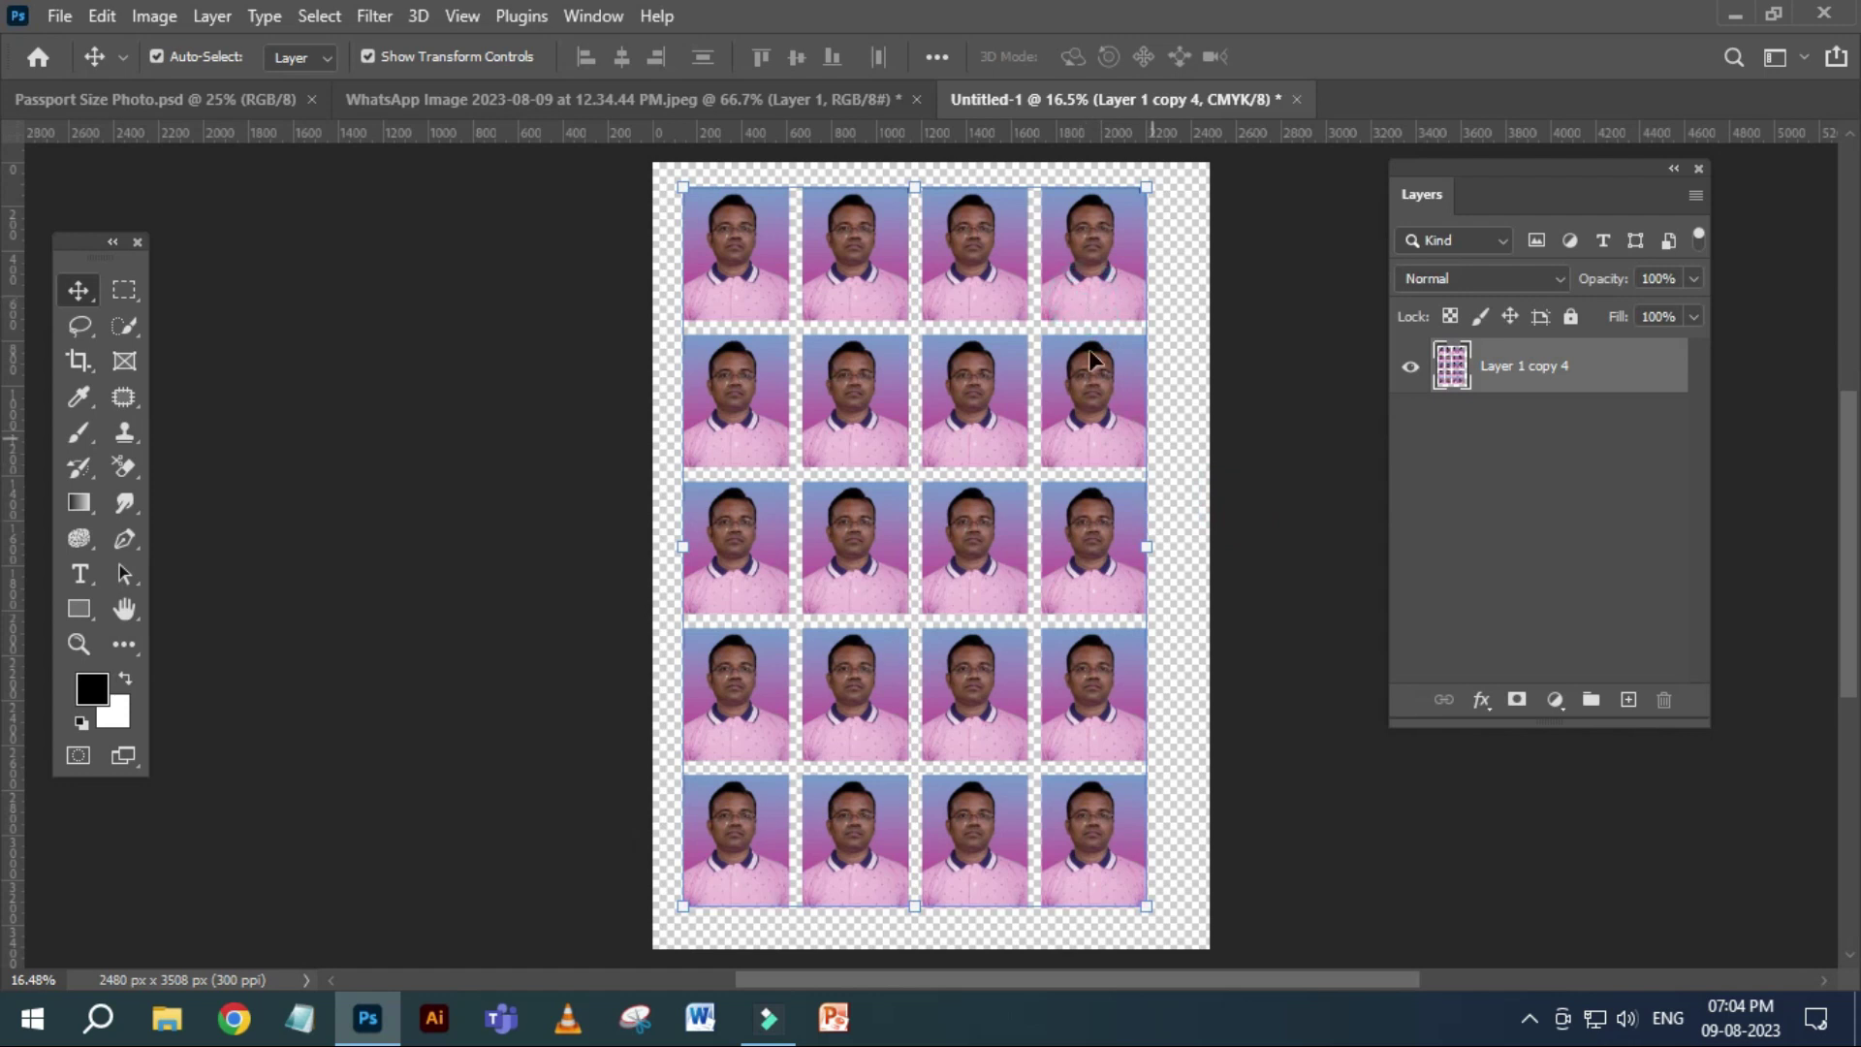
{"action": "key", "text": "ctrl+a"}
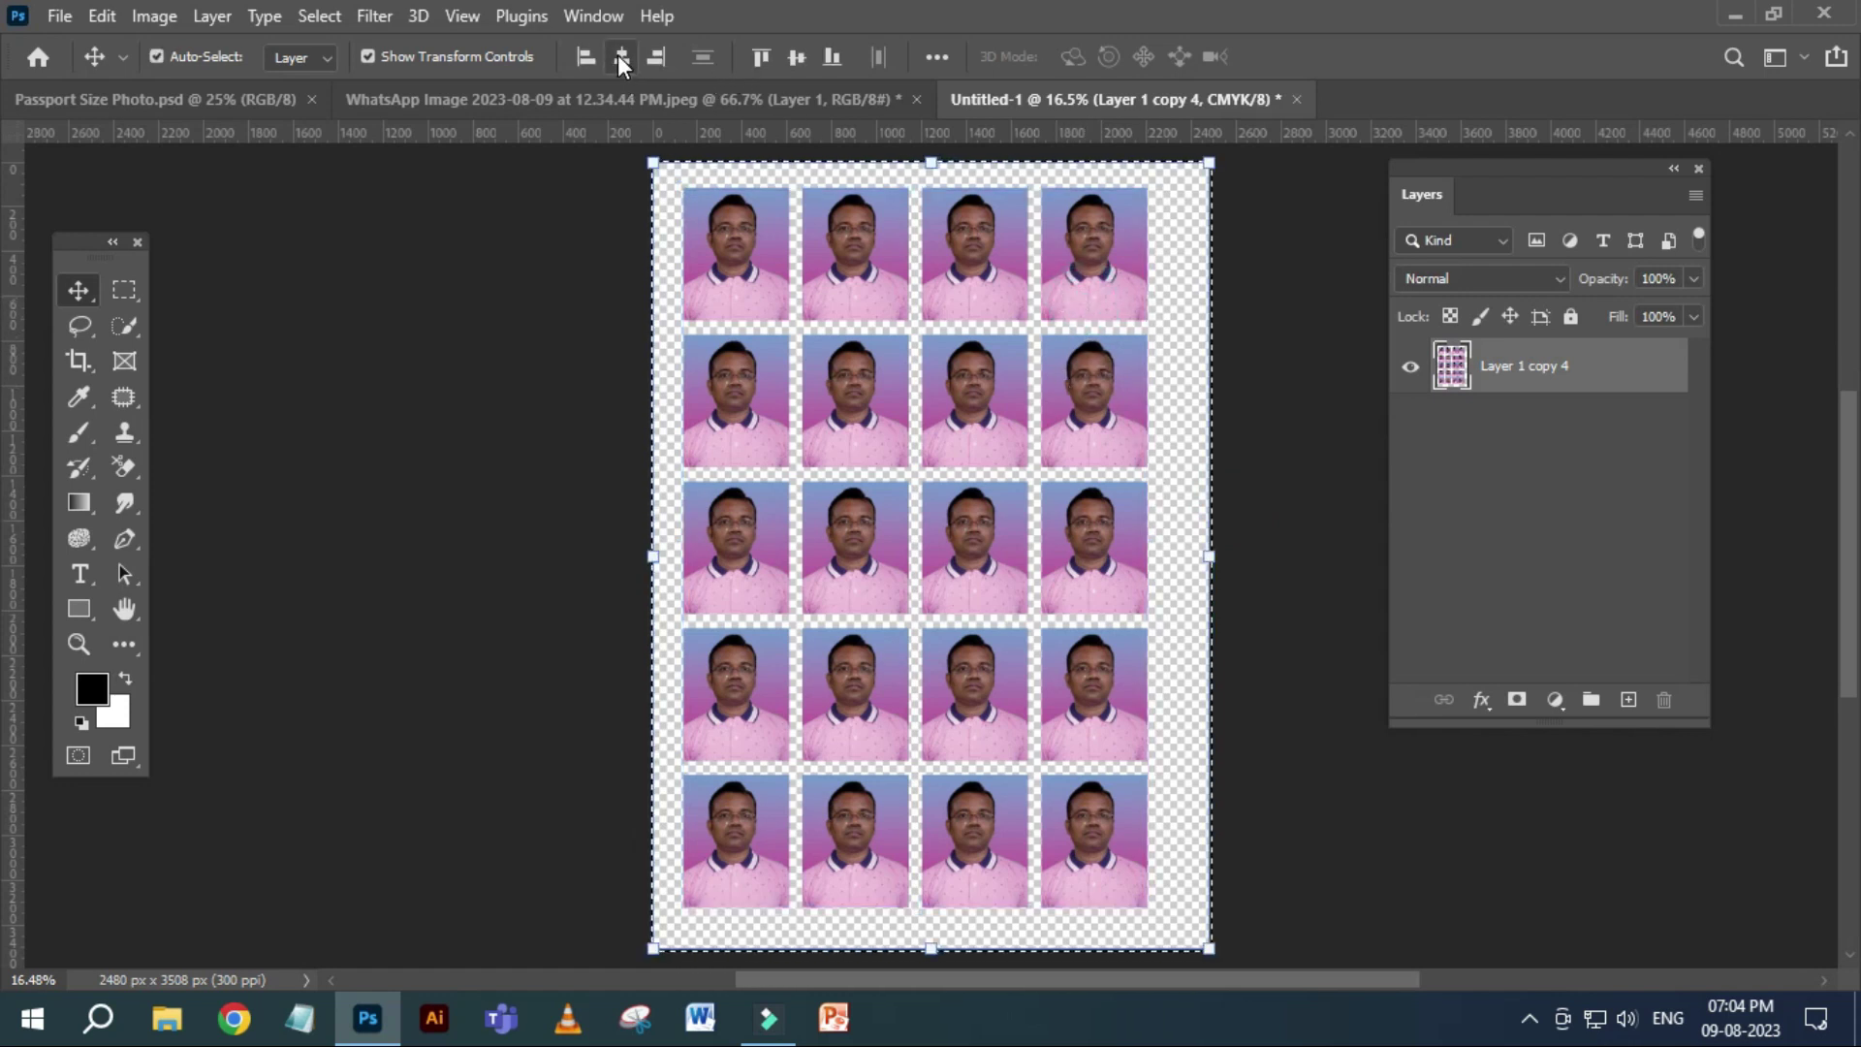
{"action": "left_click", "coordinate": [620, 57]}
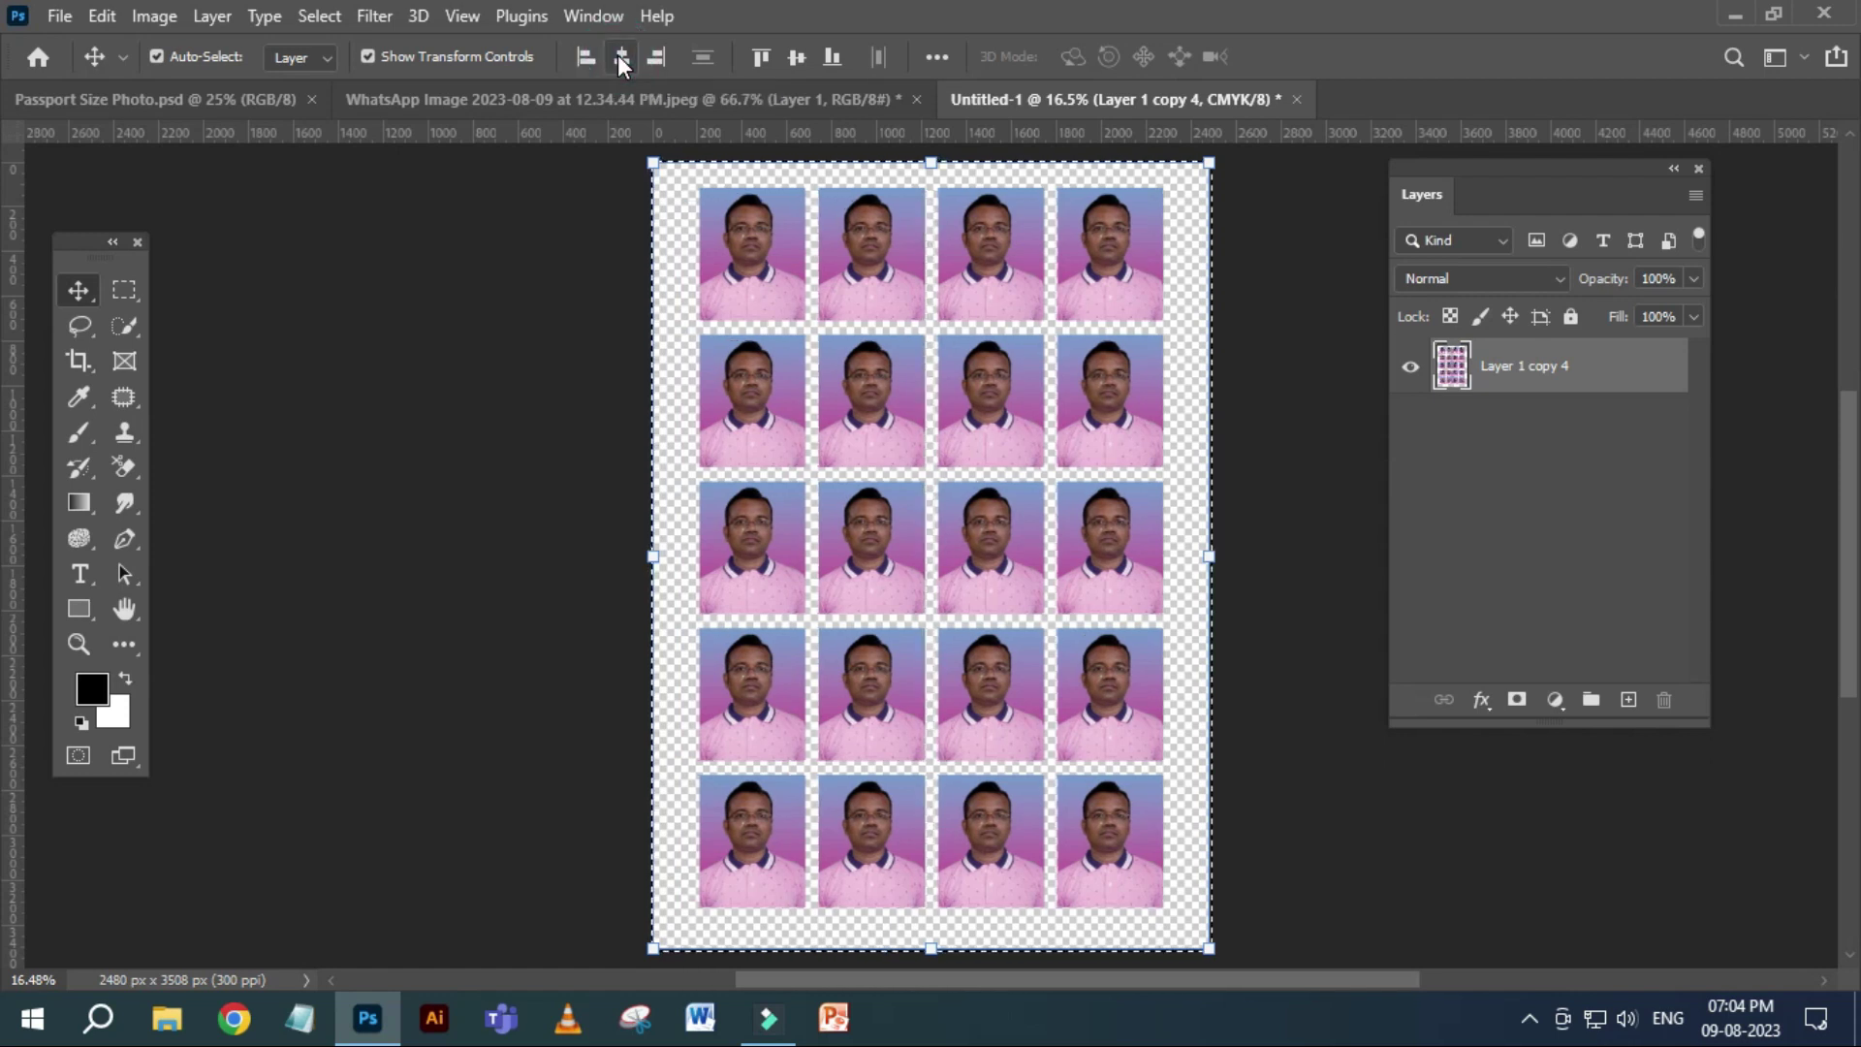
{"action": "left_click", "coordinate": [797, 59]}
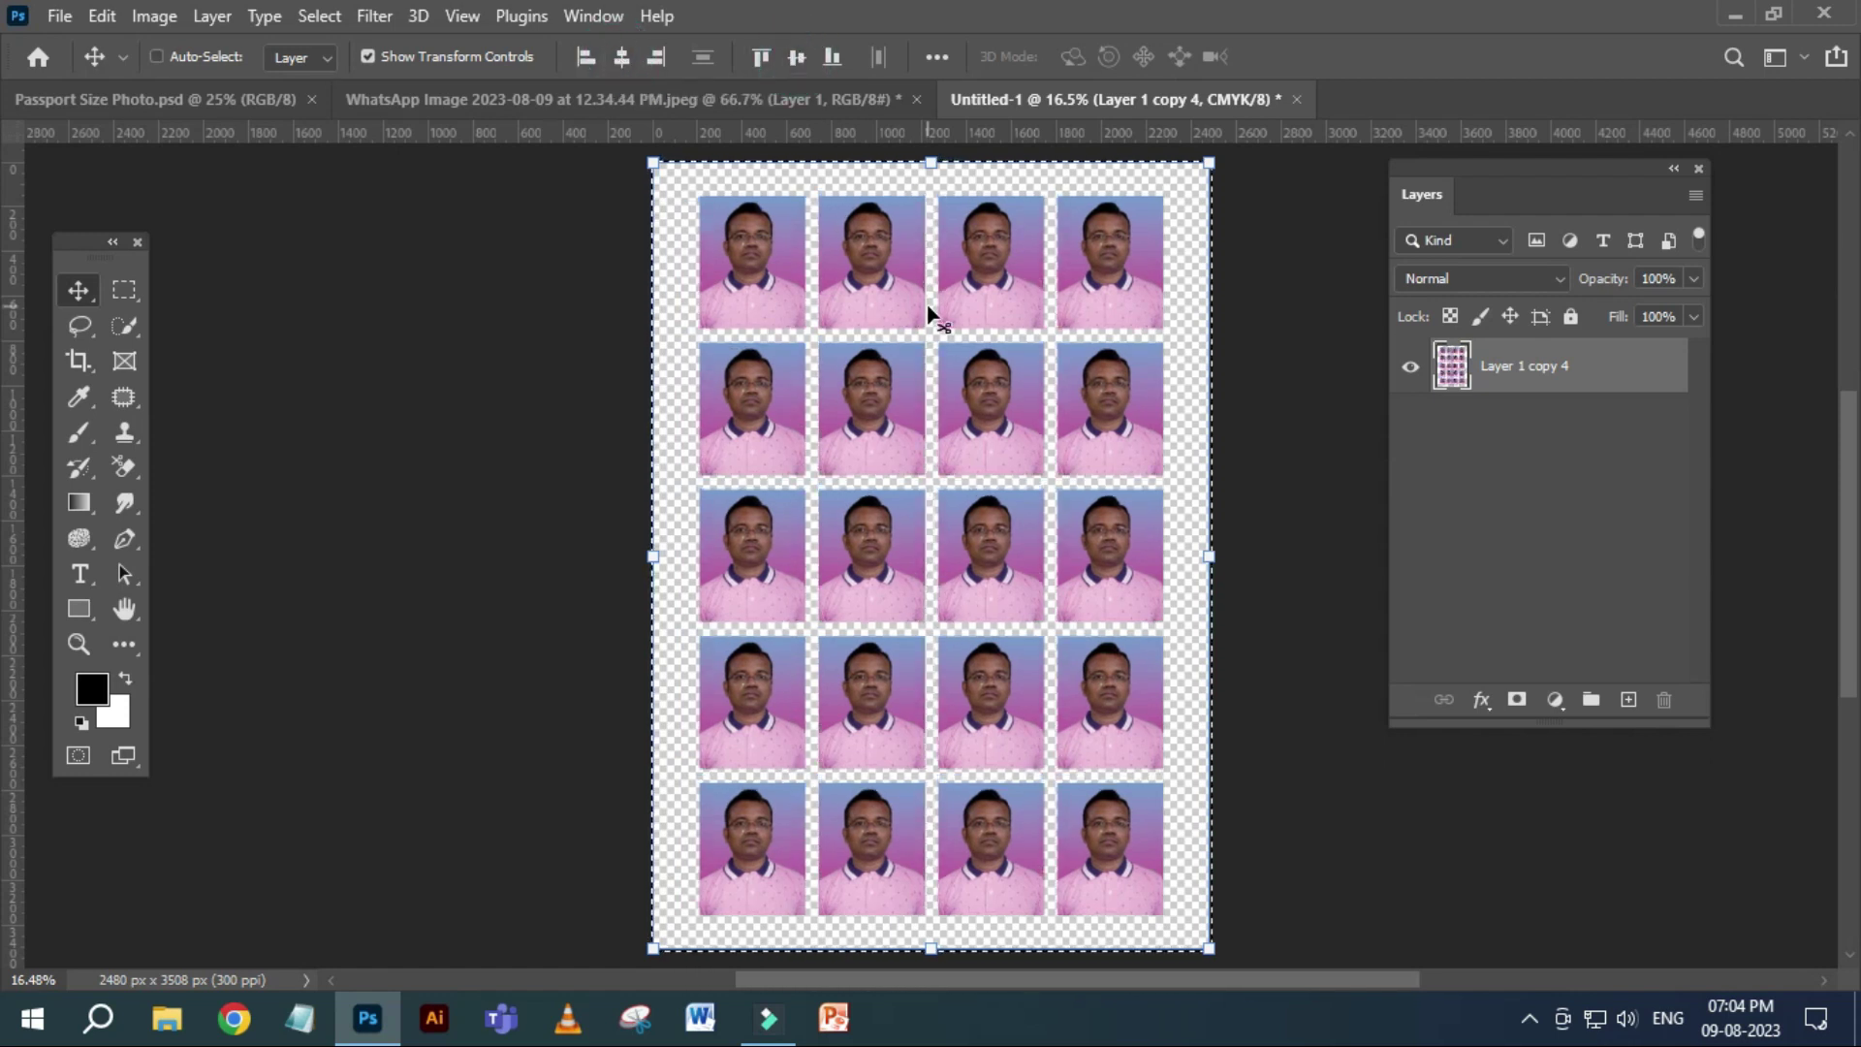
{"action": "key", "text": "ctrl+d"}
{"action": "left_click", "coordinate": [1265, 470]}
Flatten Image onto a white background, then zoom in to inspect the photos.
{"action": "left_click", "coordinate": [1695, 195]}
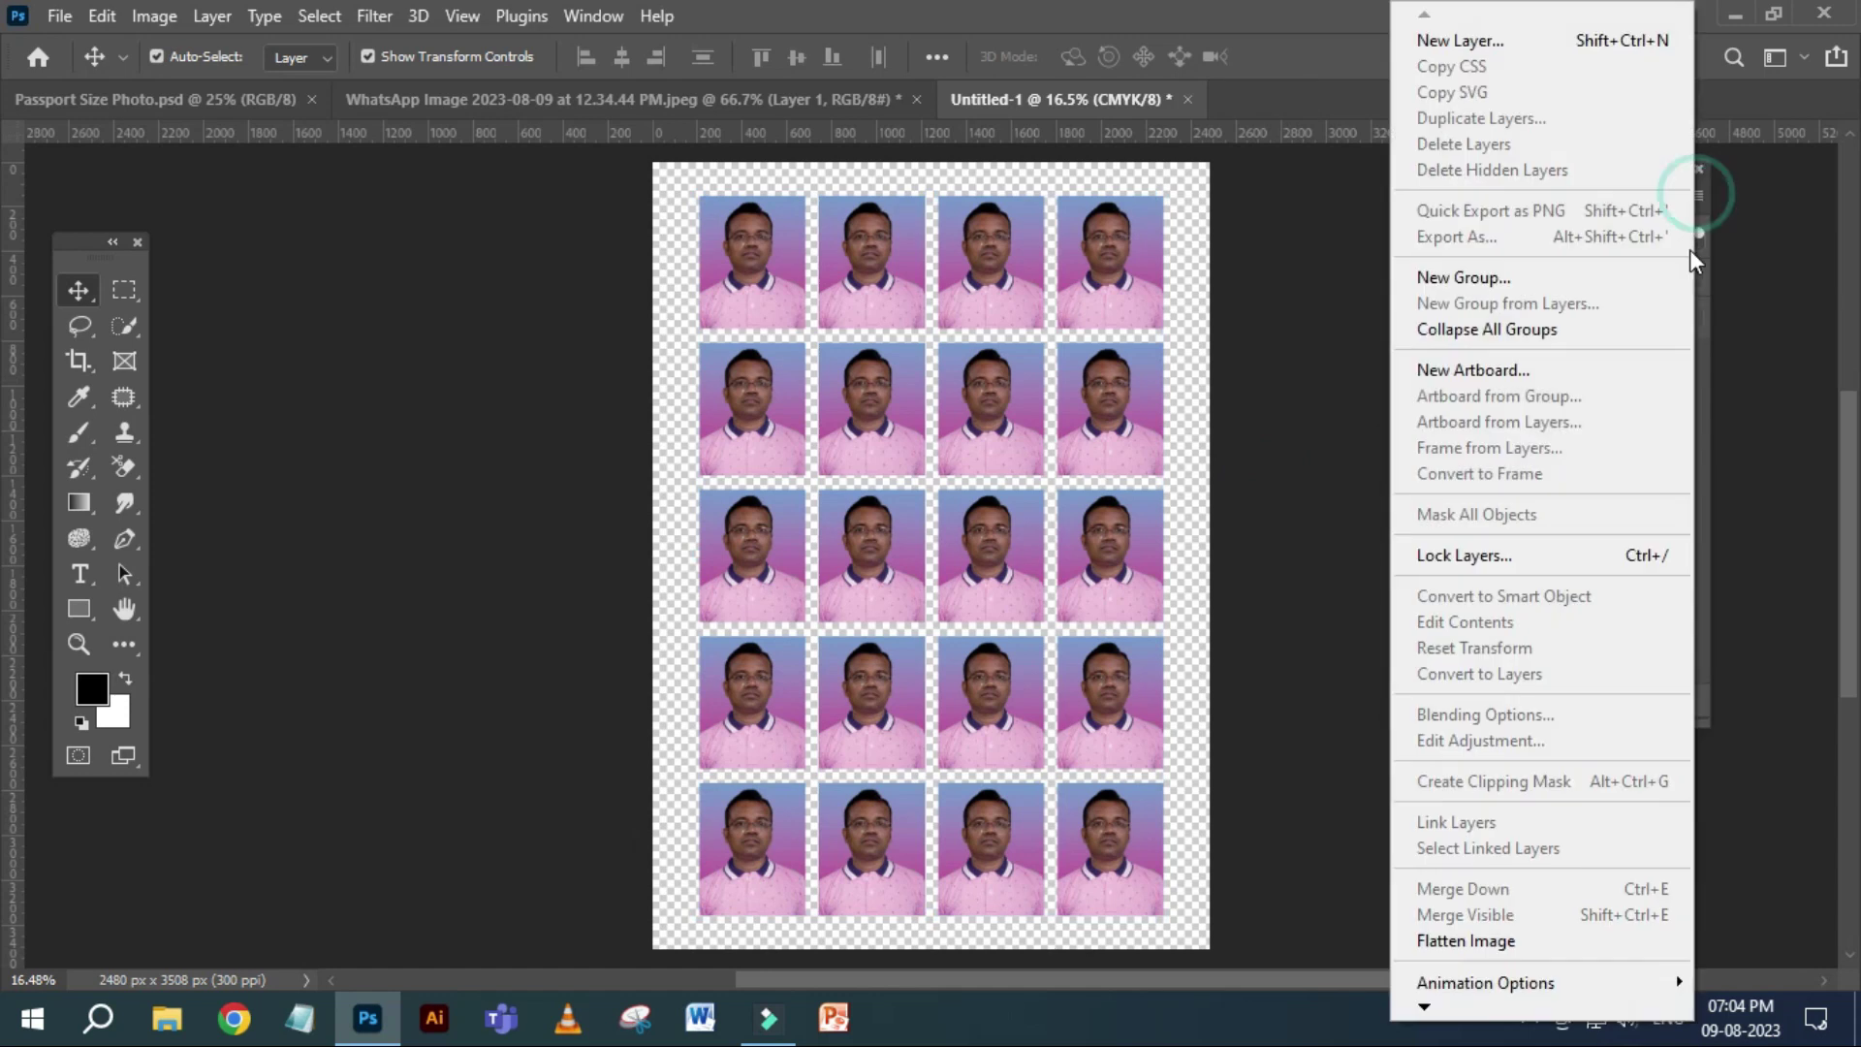
{"action": "left_click", "coordinate": [1524, 942]}
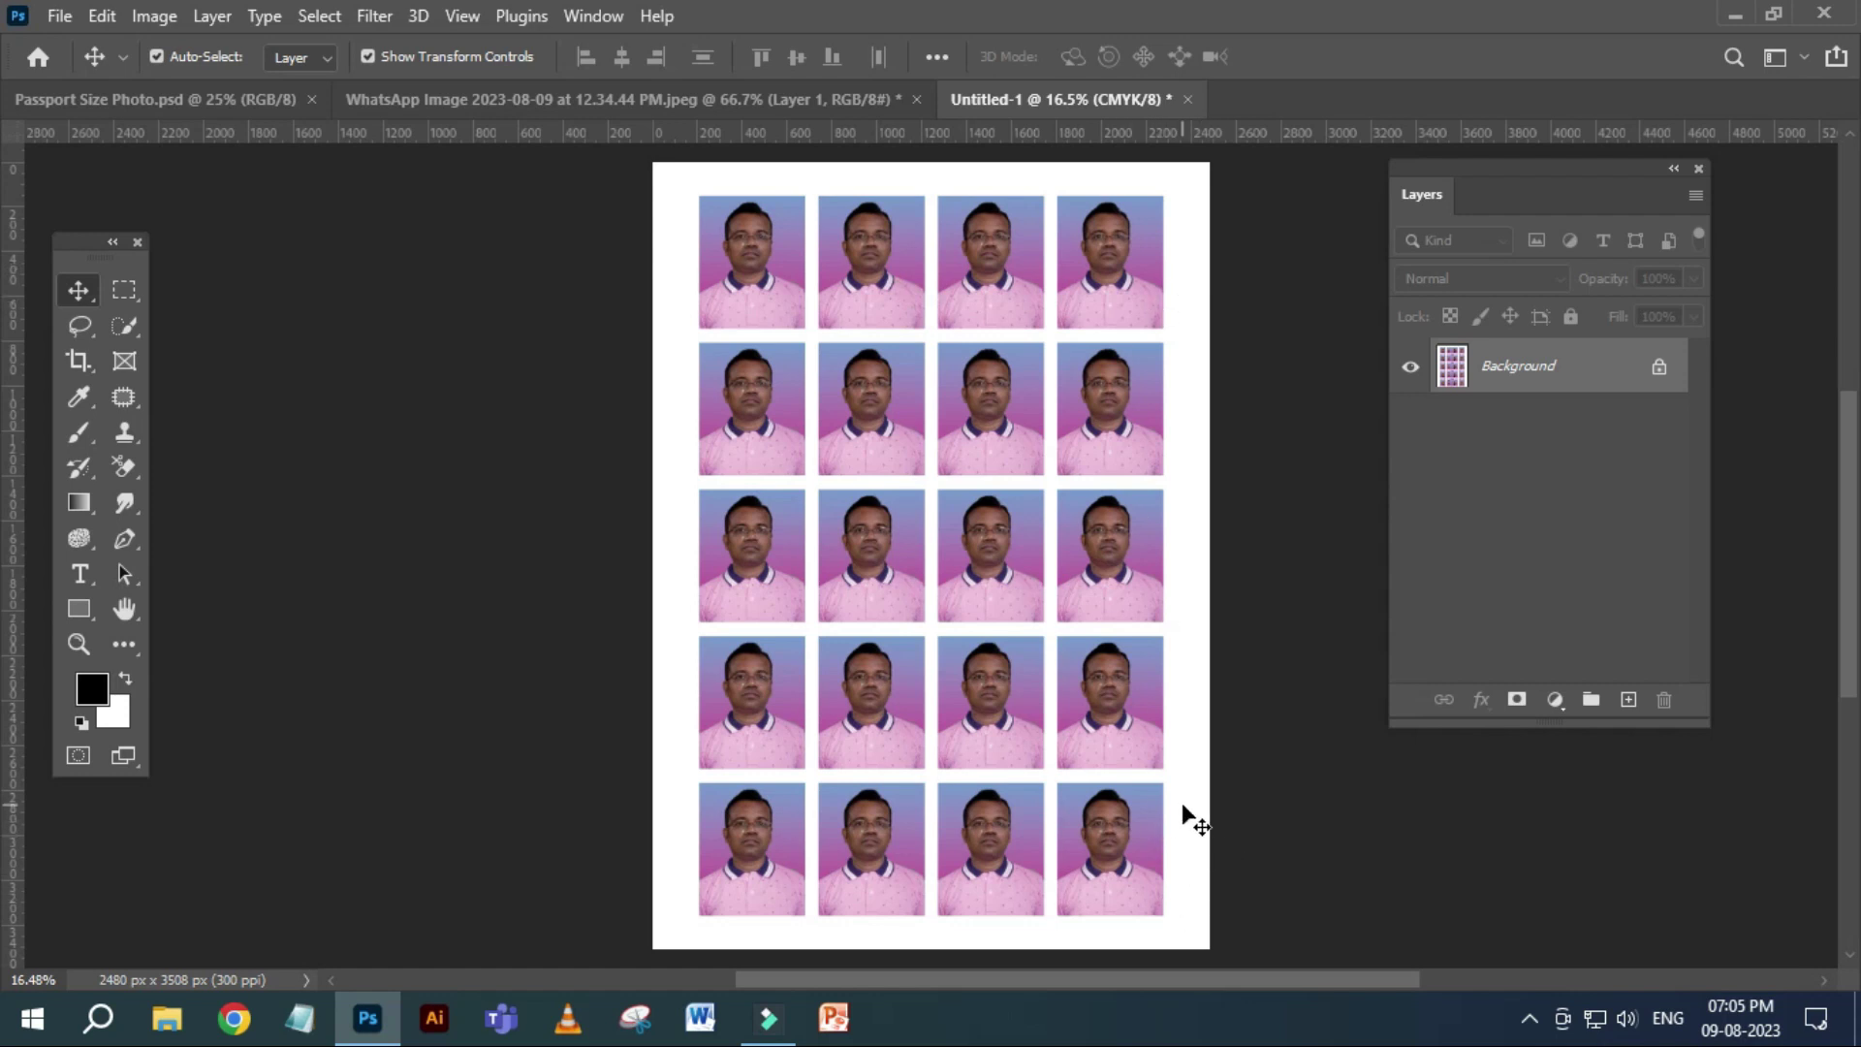
{"action": "key", "text": "ctrl"}
{"action": "key", "text": "ctrl+plus"}
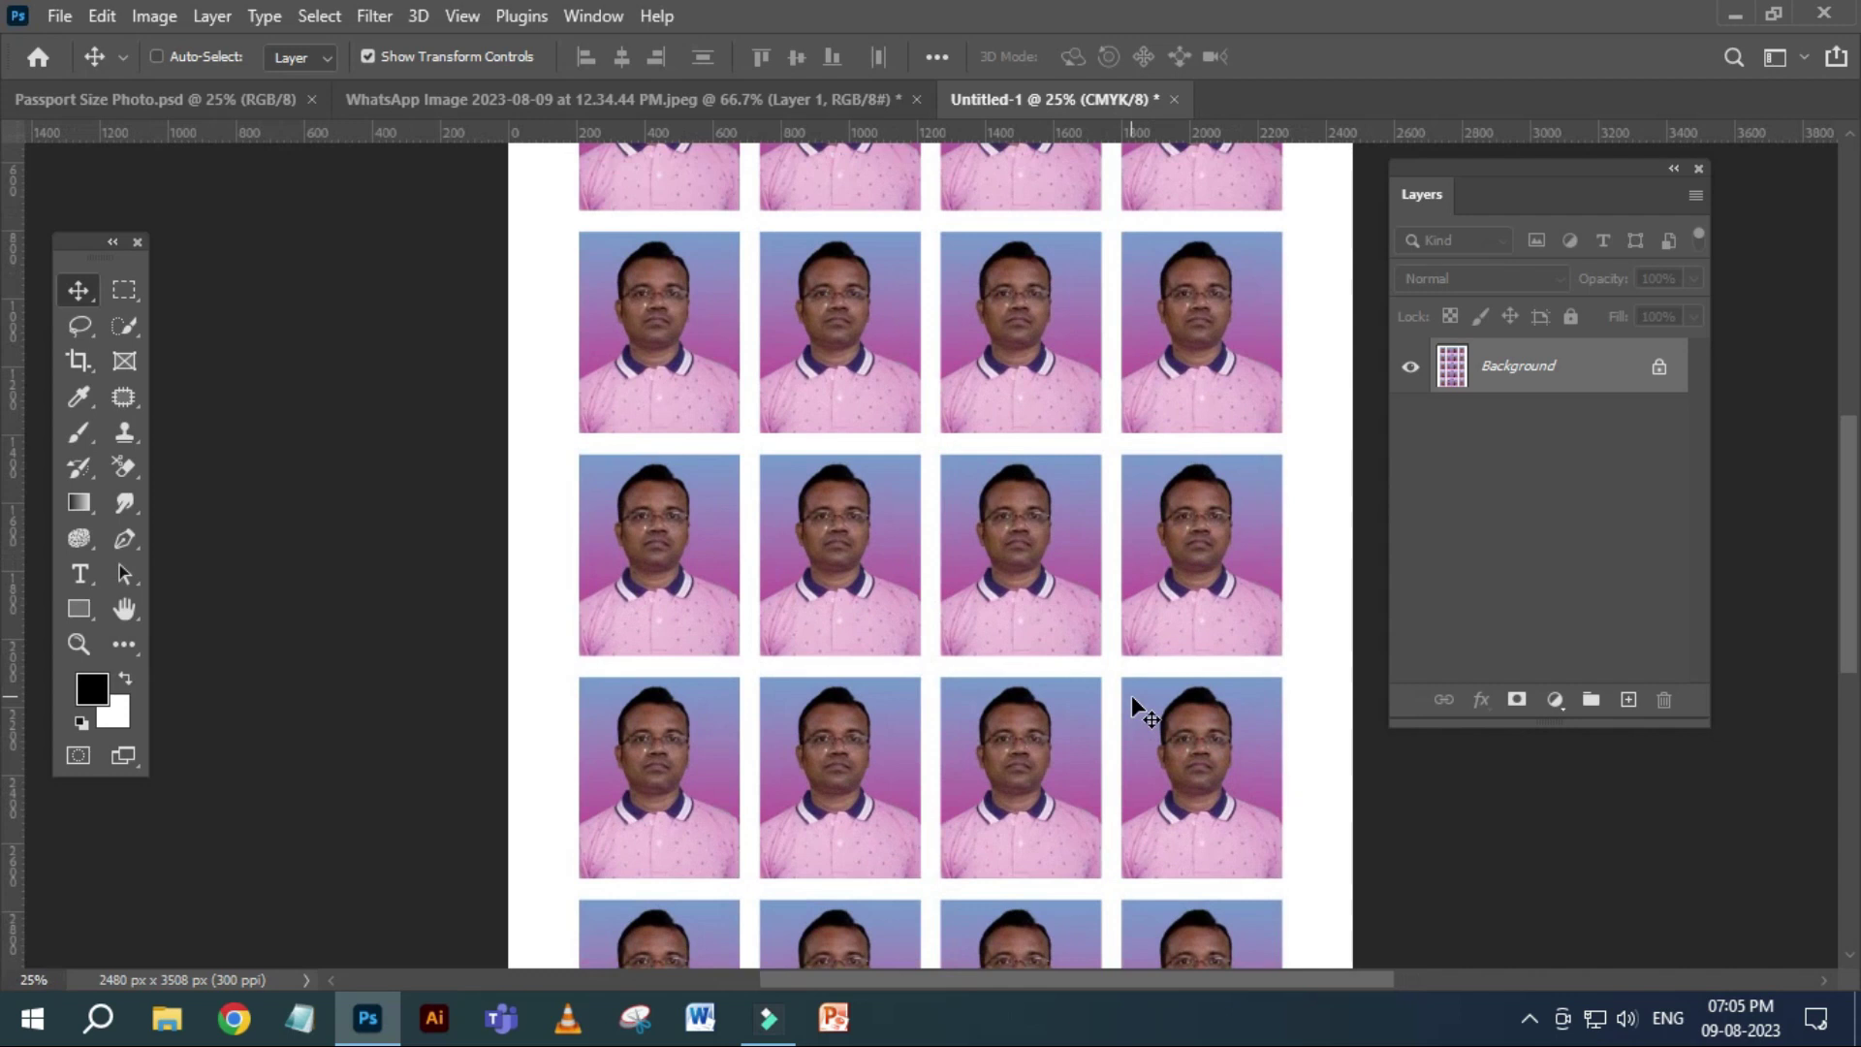
{"action": "key", "text": "ctrl+plus"}
{"action": "scroll", "coordinate": [1131, 695], "scroll_direction": "down", "scroll_amount": 2}
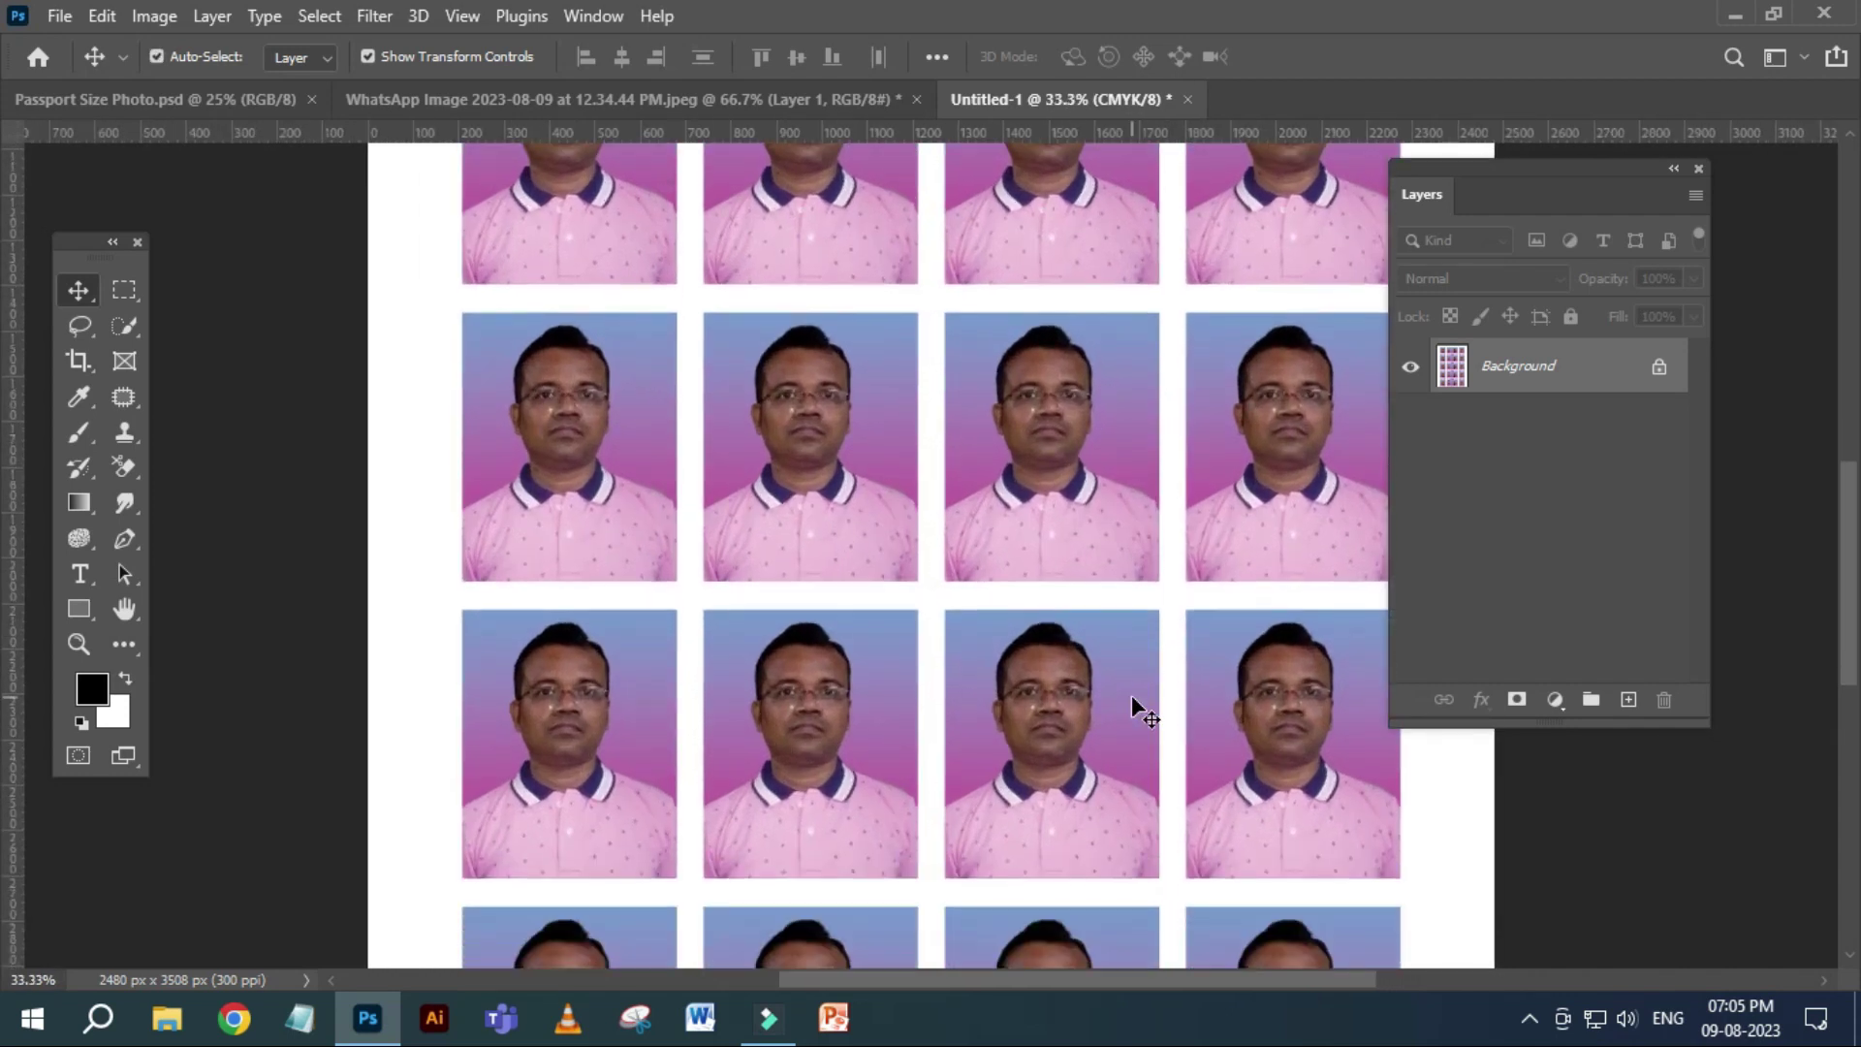
{"action": "key", "text": "ctrl+0"}
Set up Save a Copy as a JPEG in the Downloads folder.
{"action": "left_click", "coordinate": [60, 16]}
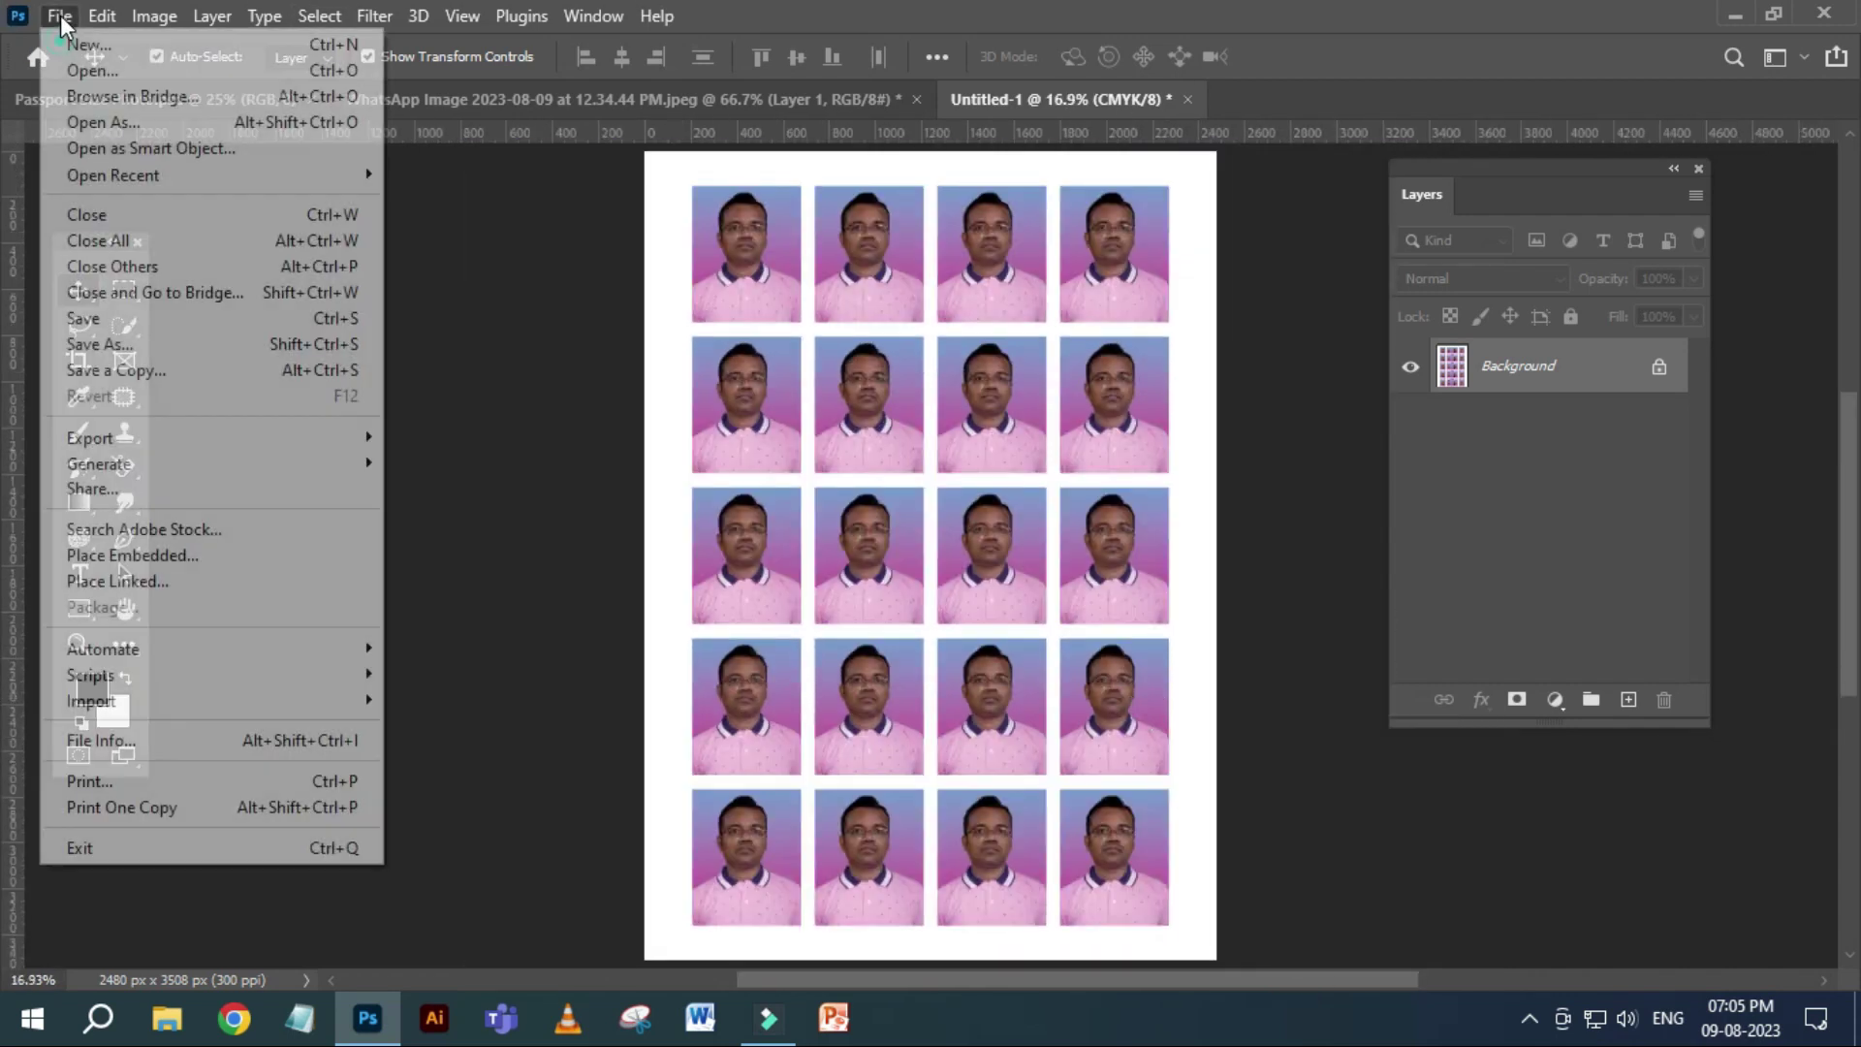
{"action": "left_click", "coordinate": [167, 345]}
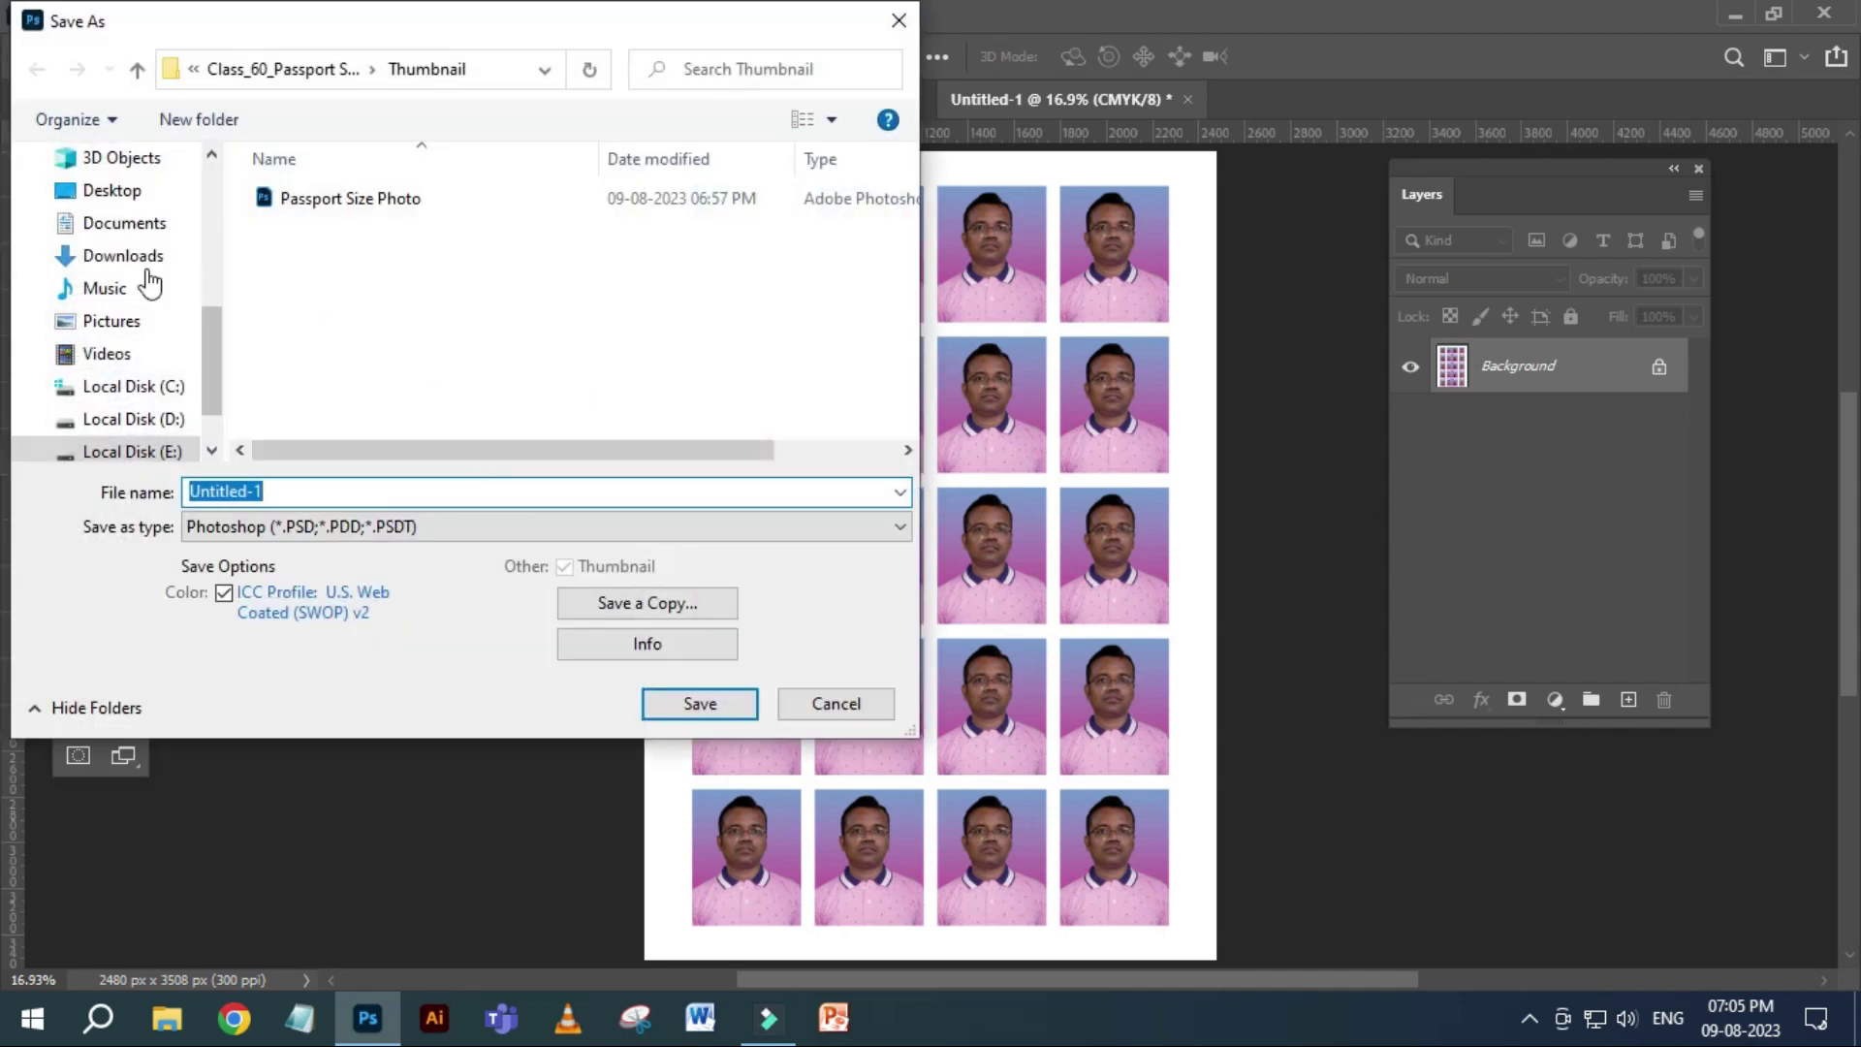
{"action": "left_click", "coordinate": [610, 603]}
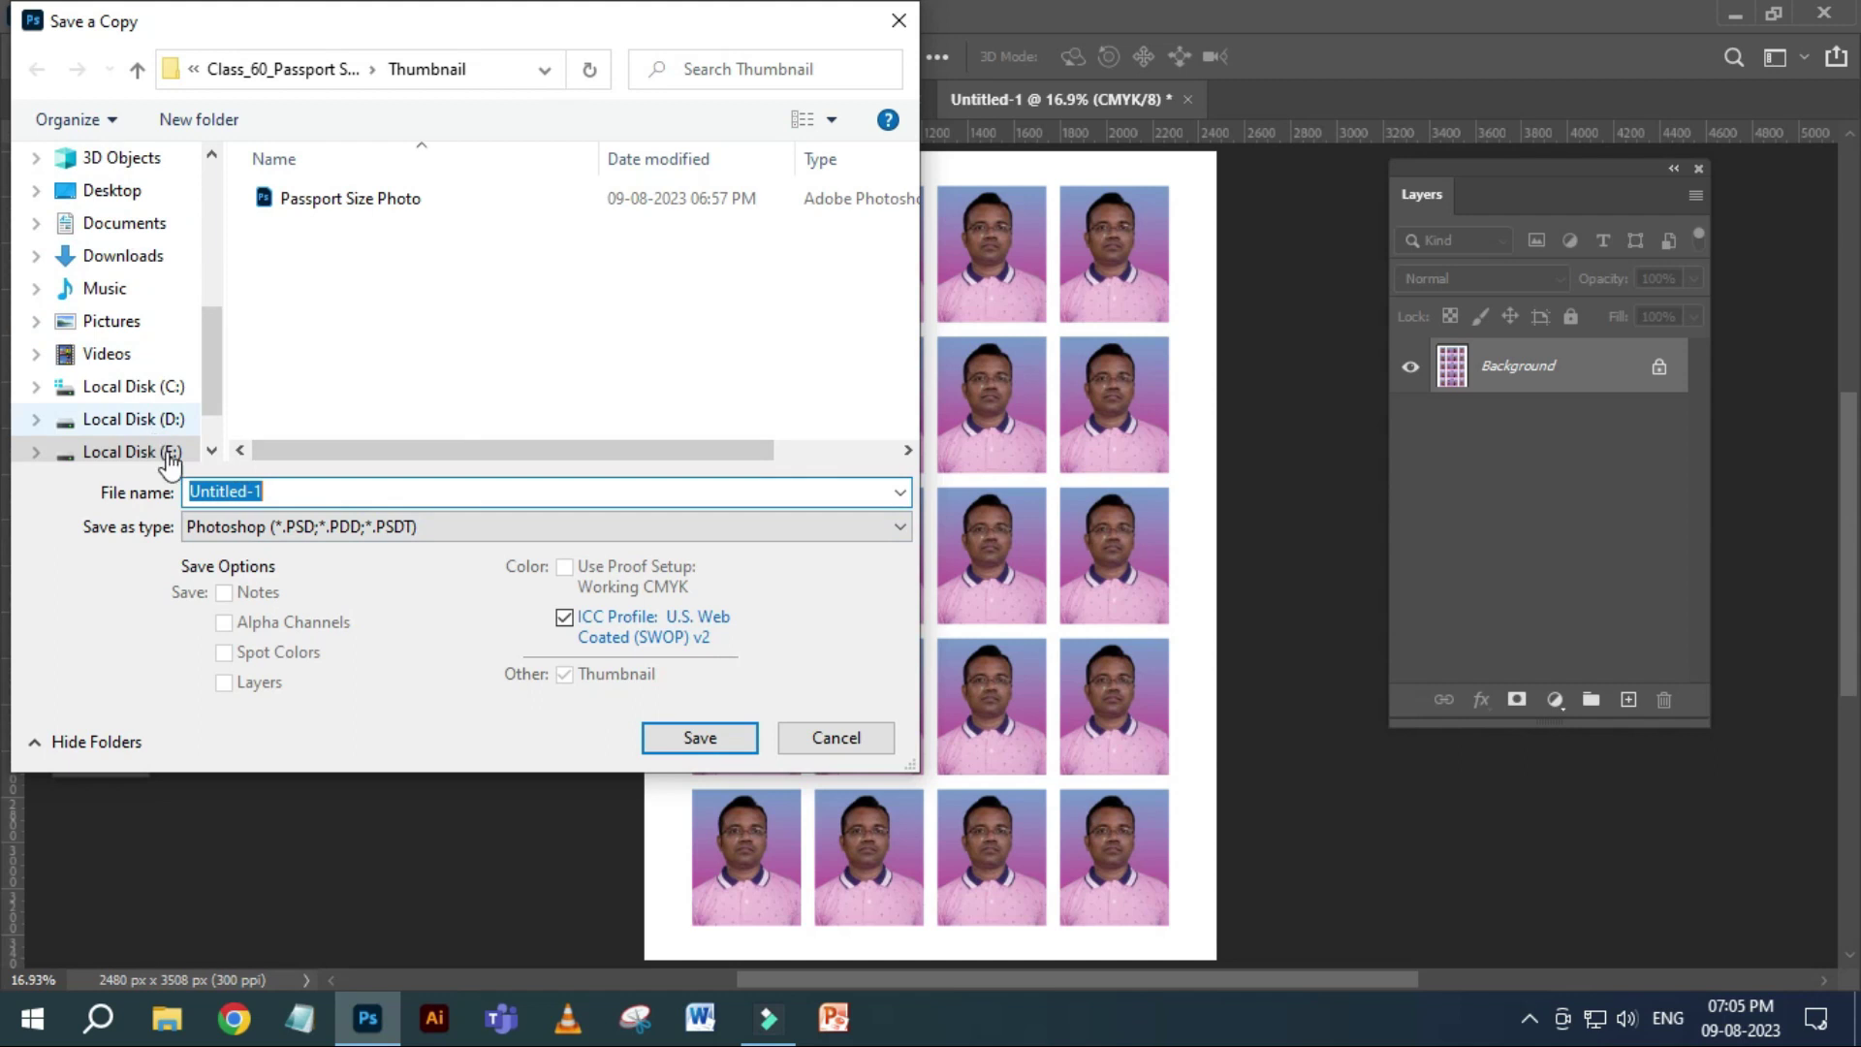
{"action": "left_click", "coordinate": [145, 255]}
{"action": "left_click", "coordinate": [345, 528]}
{"action": "key", "text": "j"}
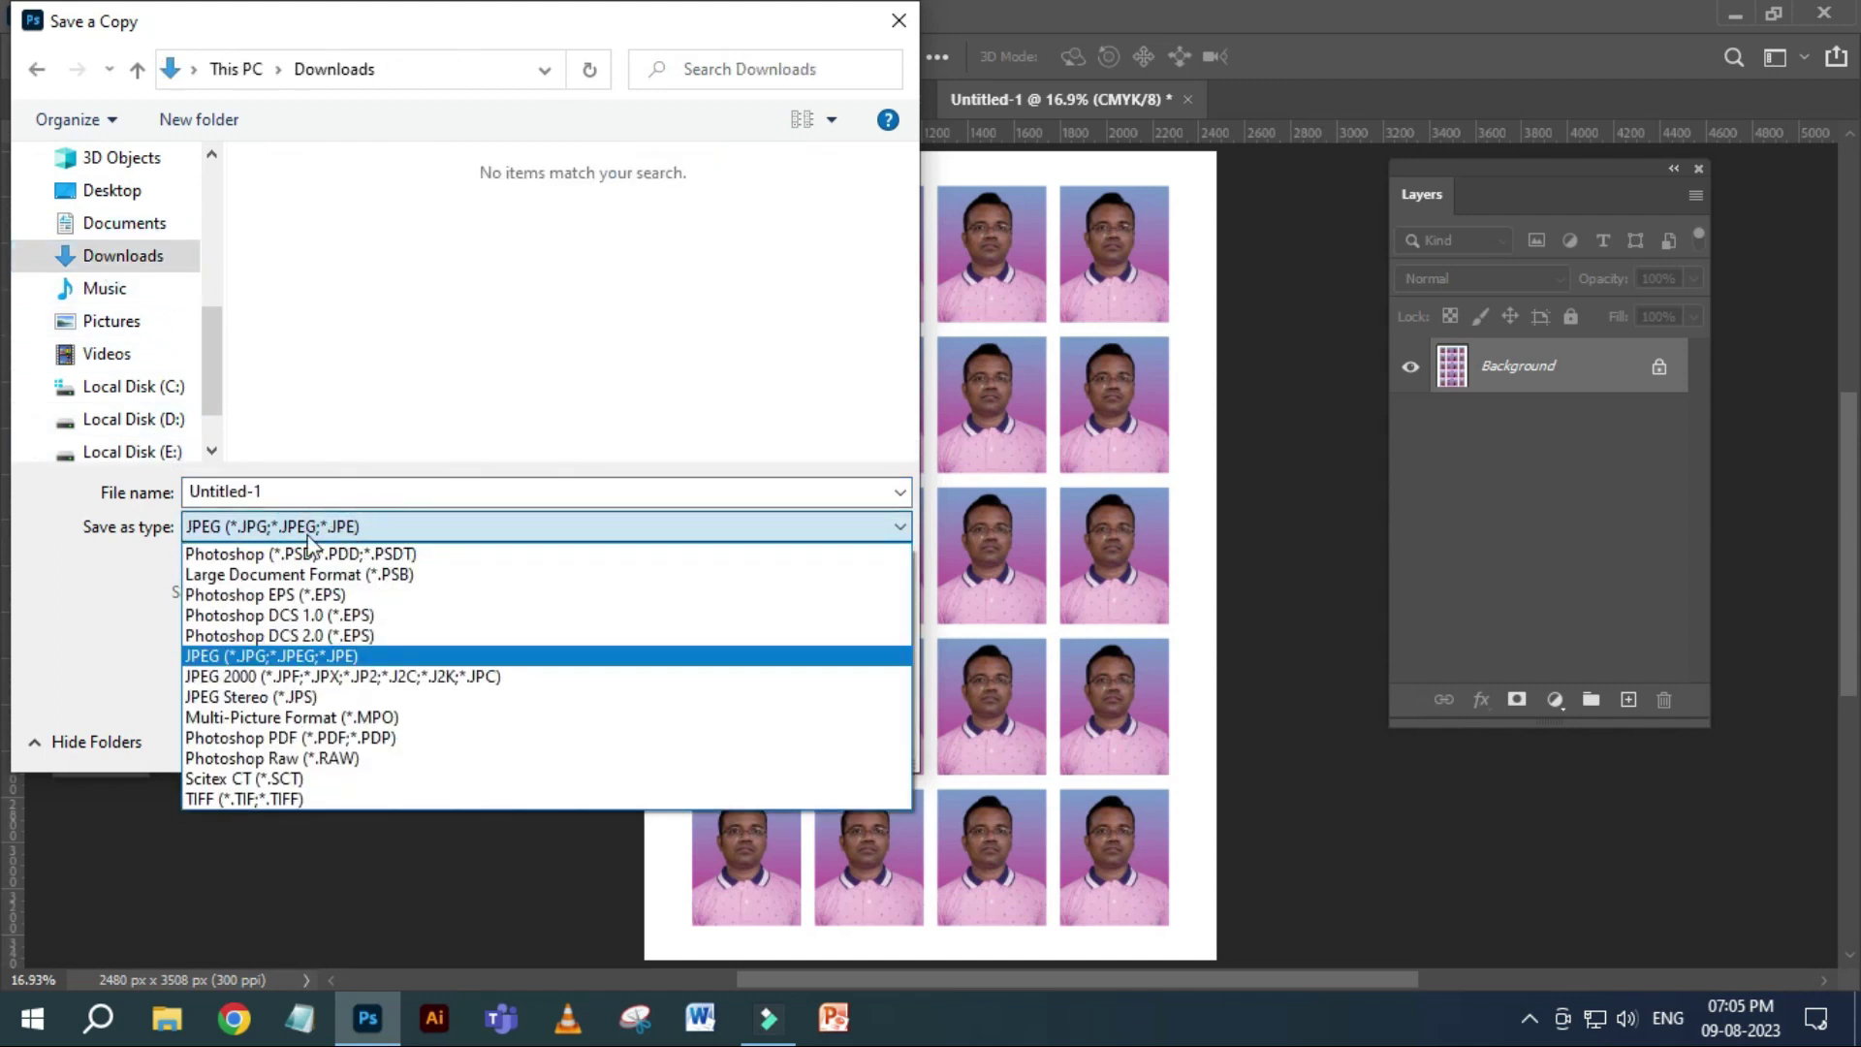
{"action": "left_click", "coordinate": [248, 655]}
Name the copy 'Passport photo' and save it at maximum JPEG quality 12.
{"action": "left_click", "coordinate": [326, 499]}
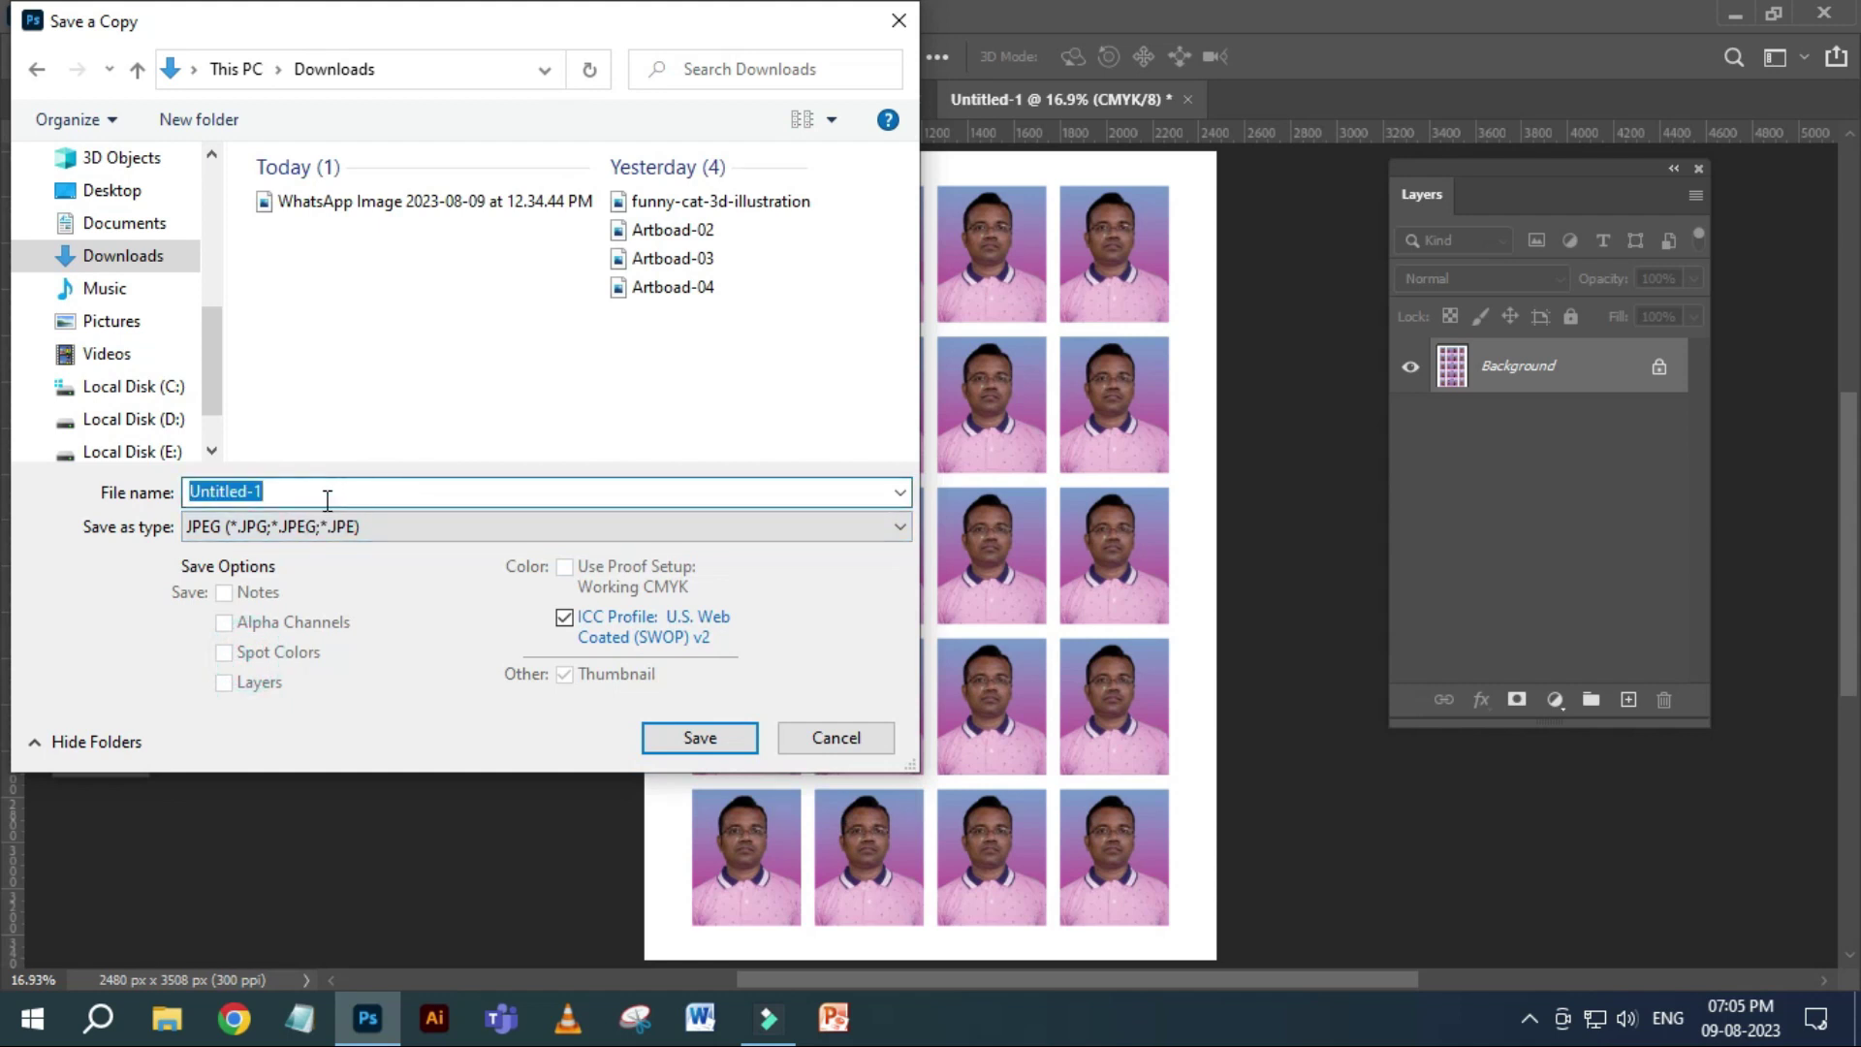
{"action": "type", "text": "Passport photo"}
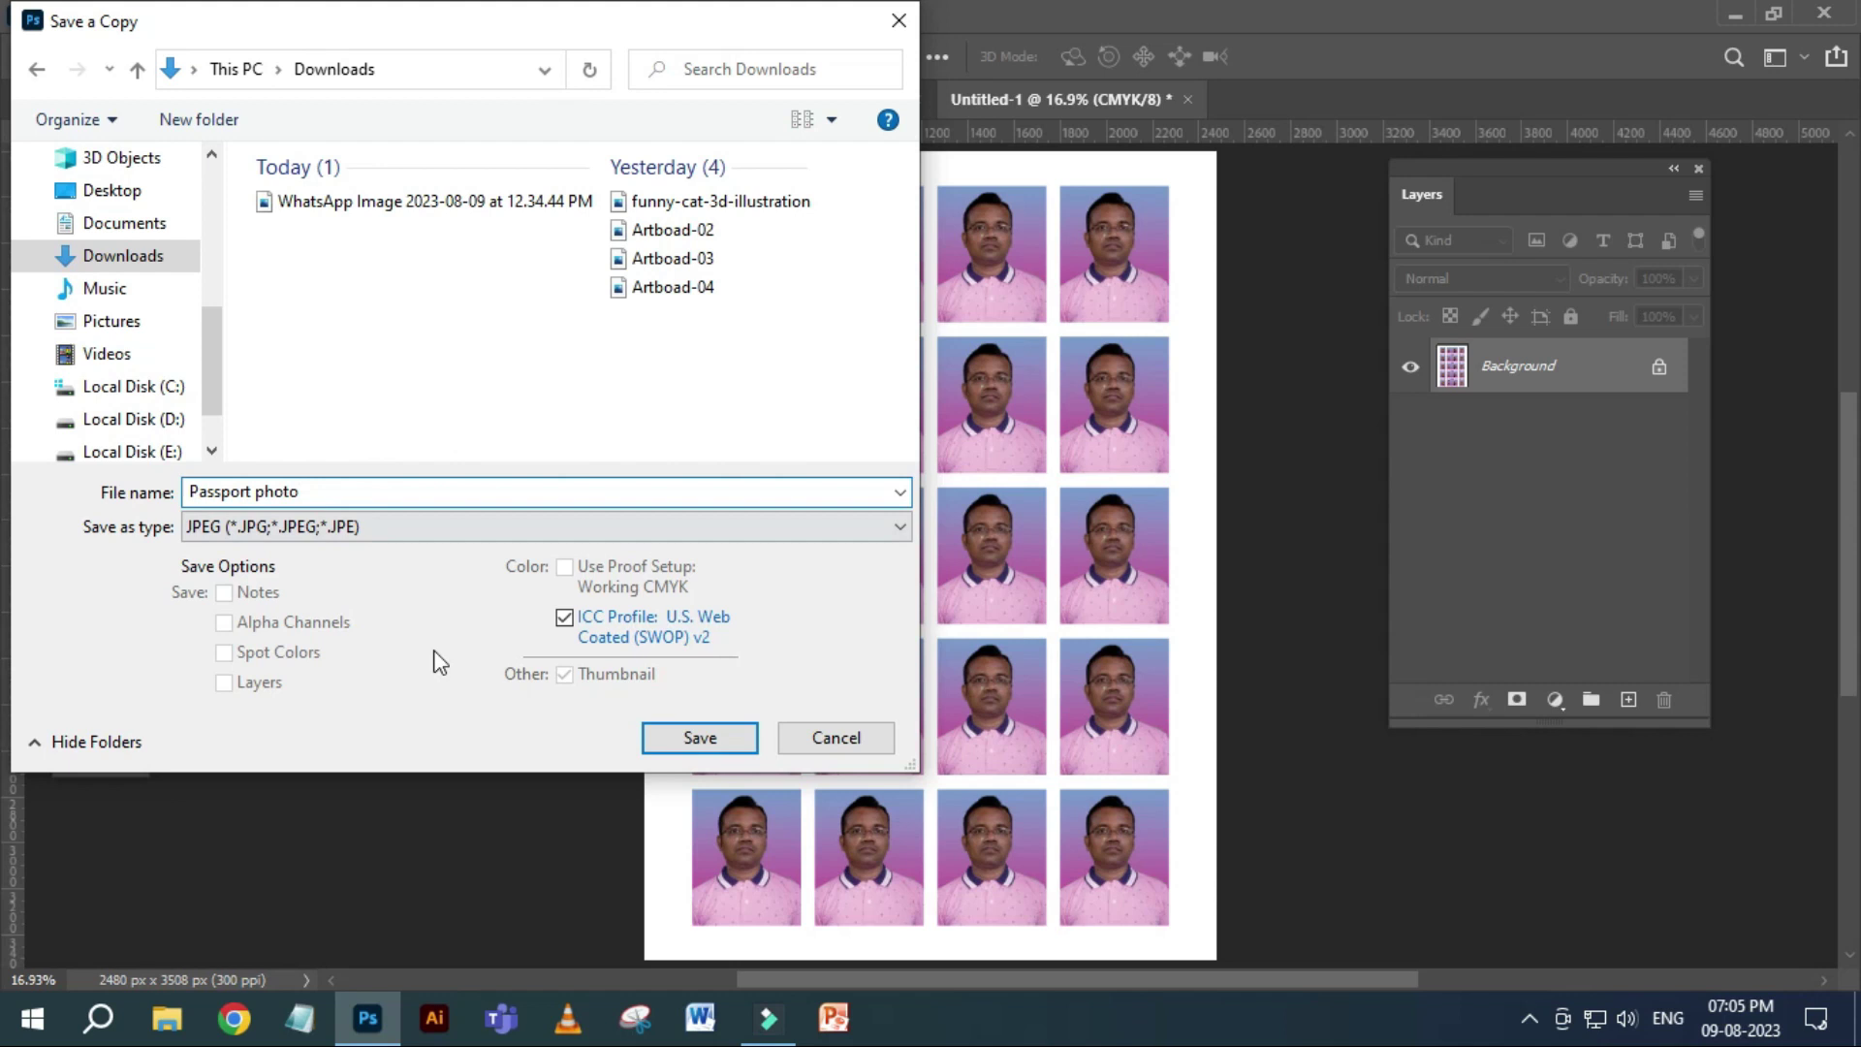
{"action": "left_click", "coordinate": [685, 733]}
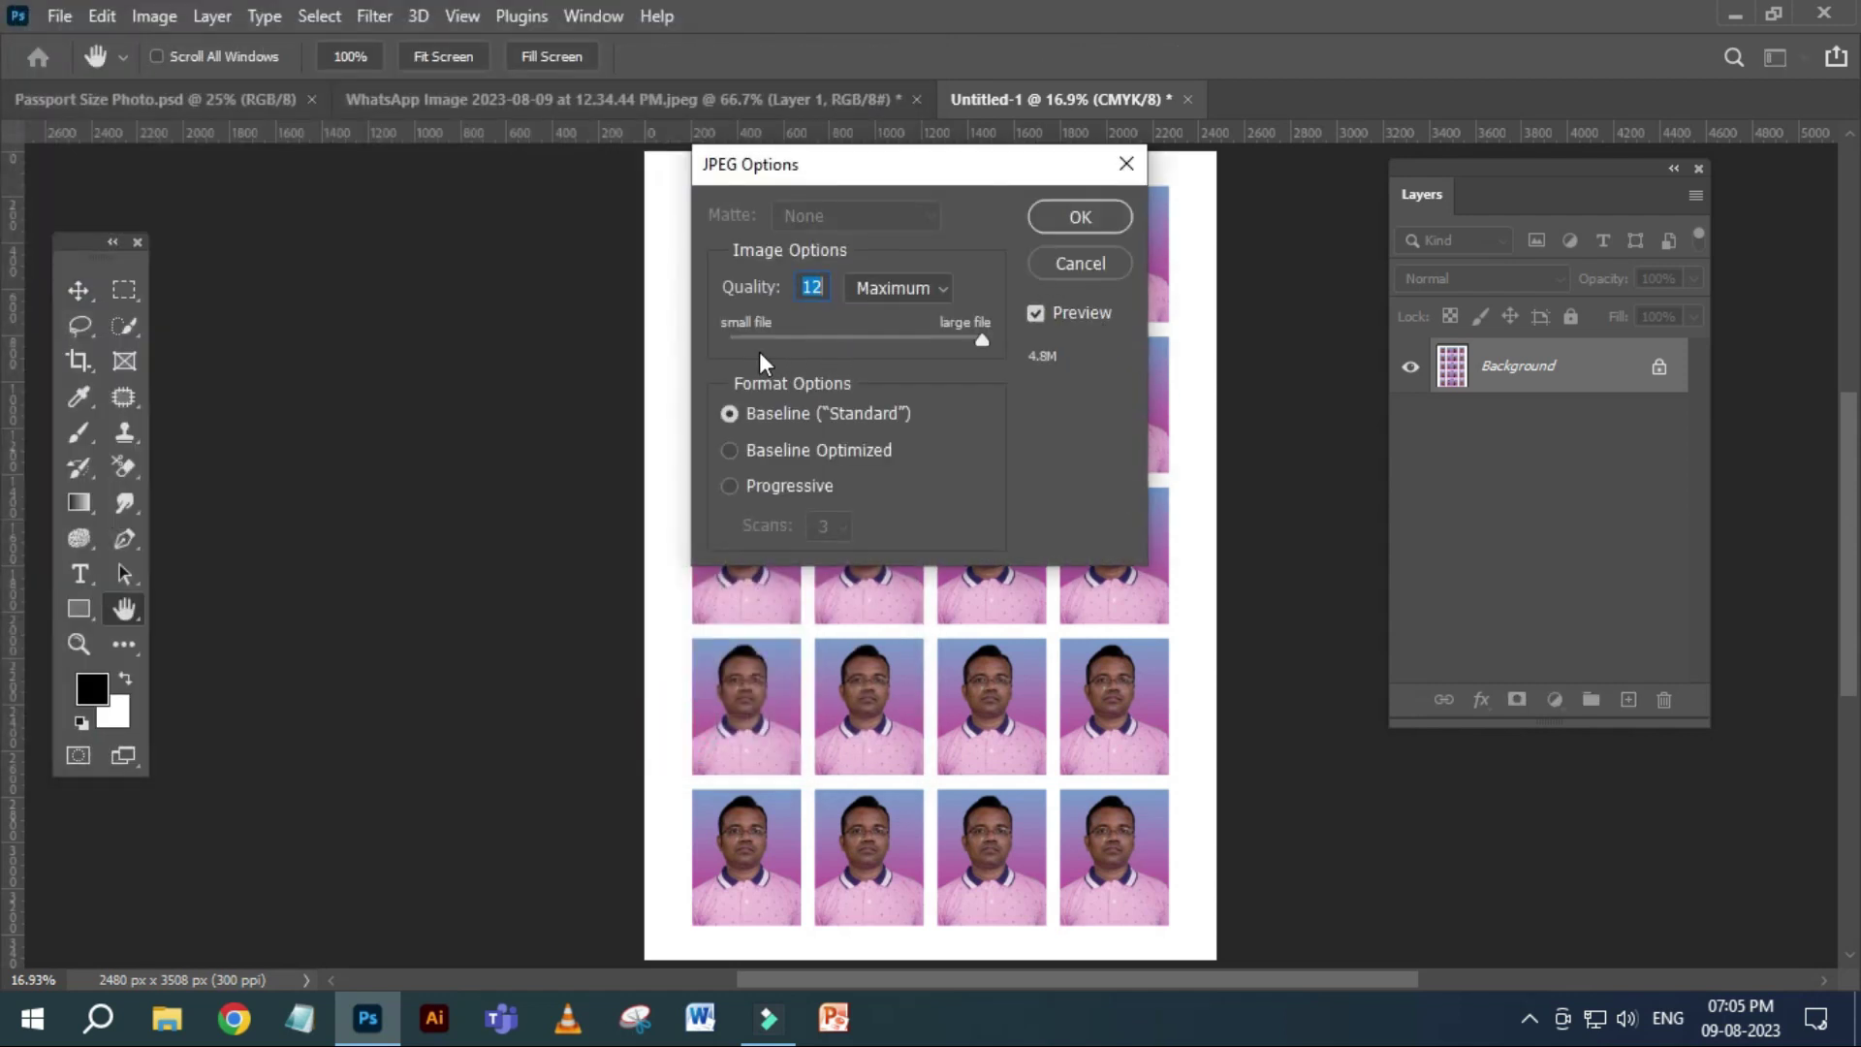
{"action": "left_click", "coordinate": [1085, 214]}
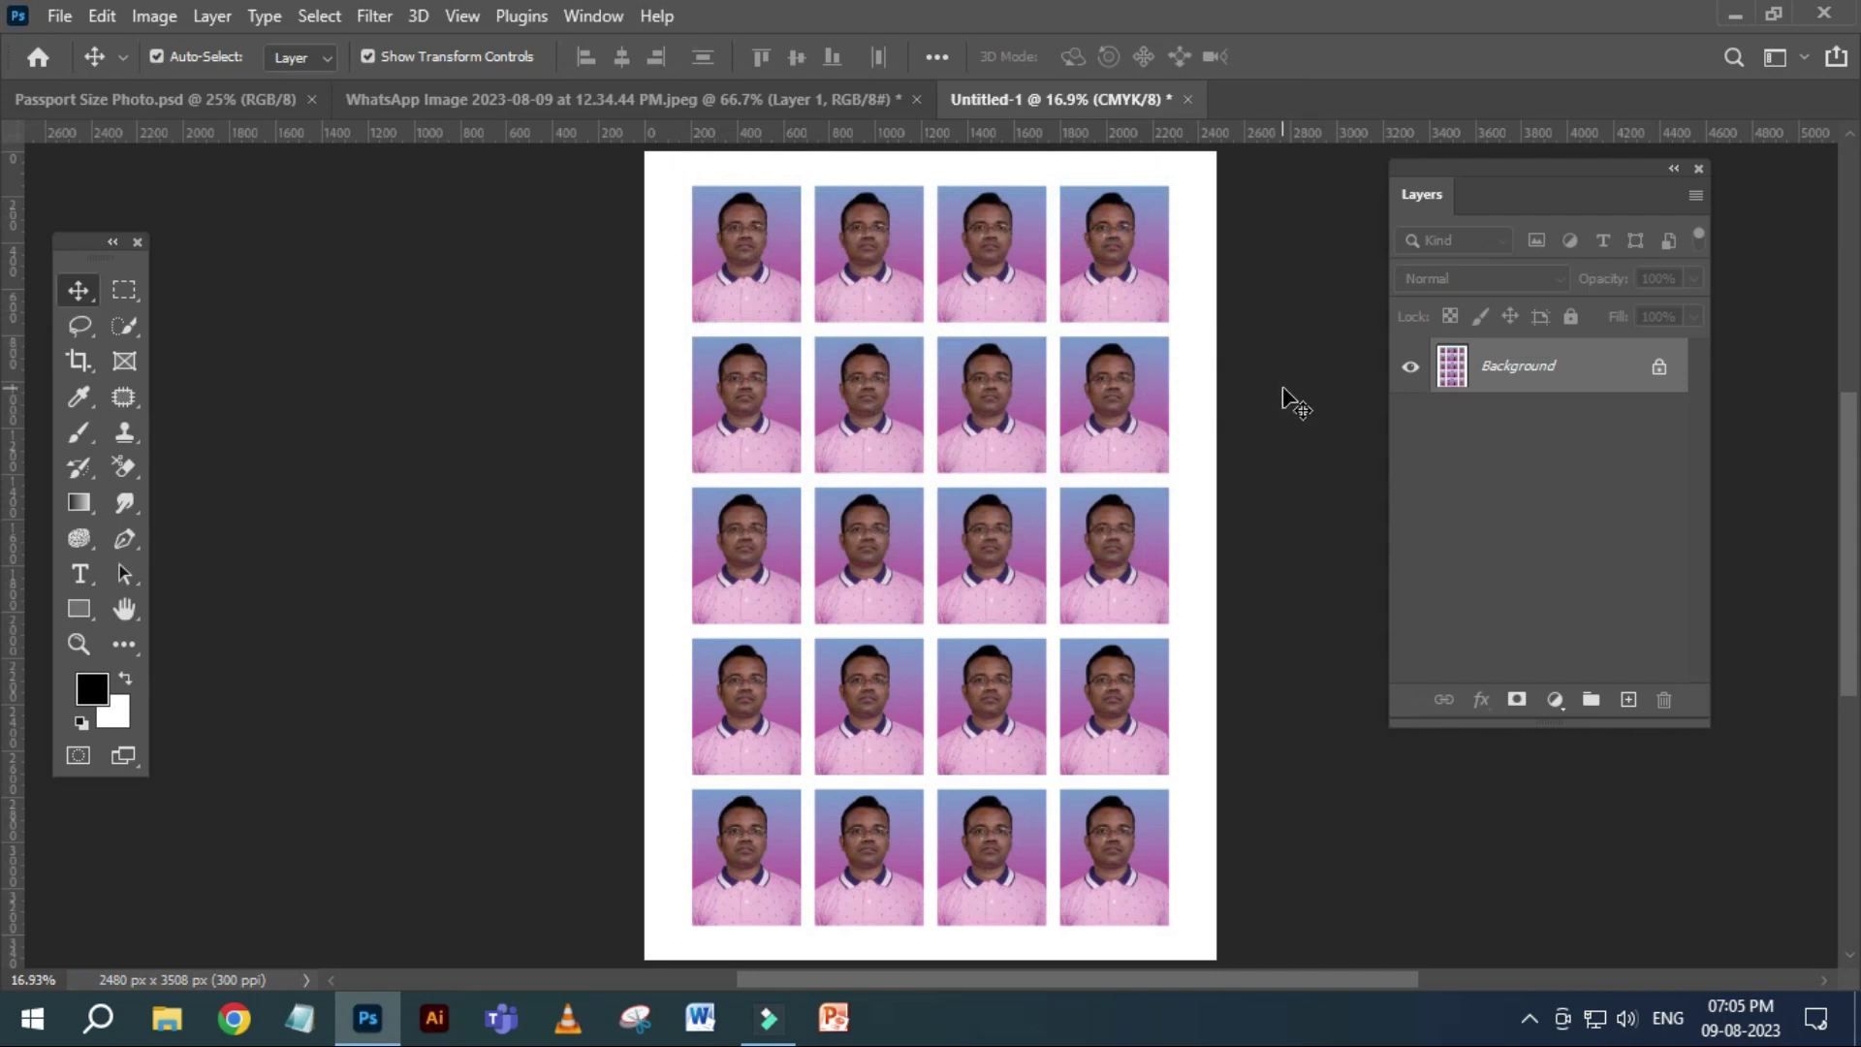
Switch to the Passport Size Photo.psd document and move the Layers panel further right.
{"action": "left_click", "coordinate": [160, 103]}
{"action": "left_click_drag", "start_coordinate": [1464, 162], "coordinate": [1661, 234]}
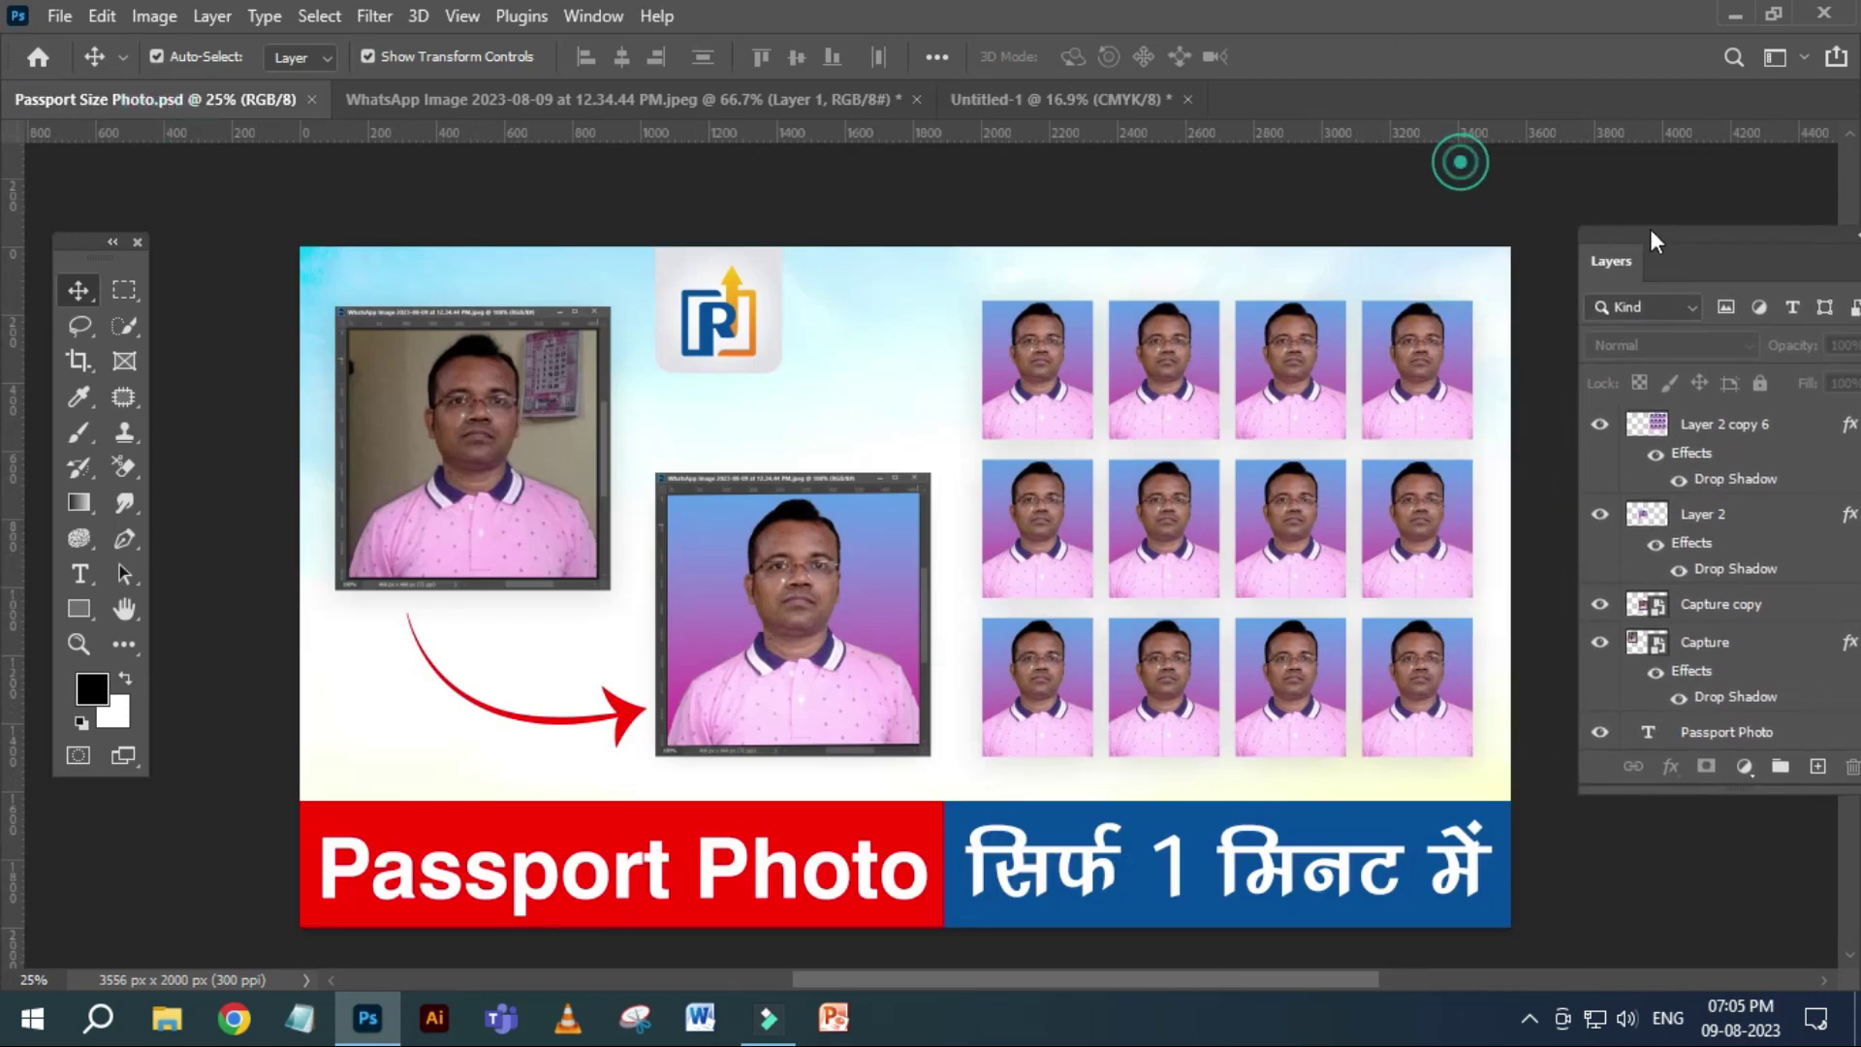